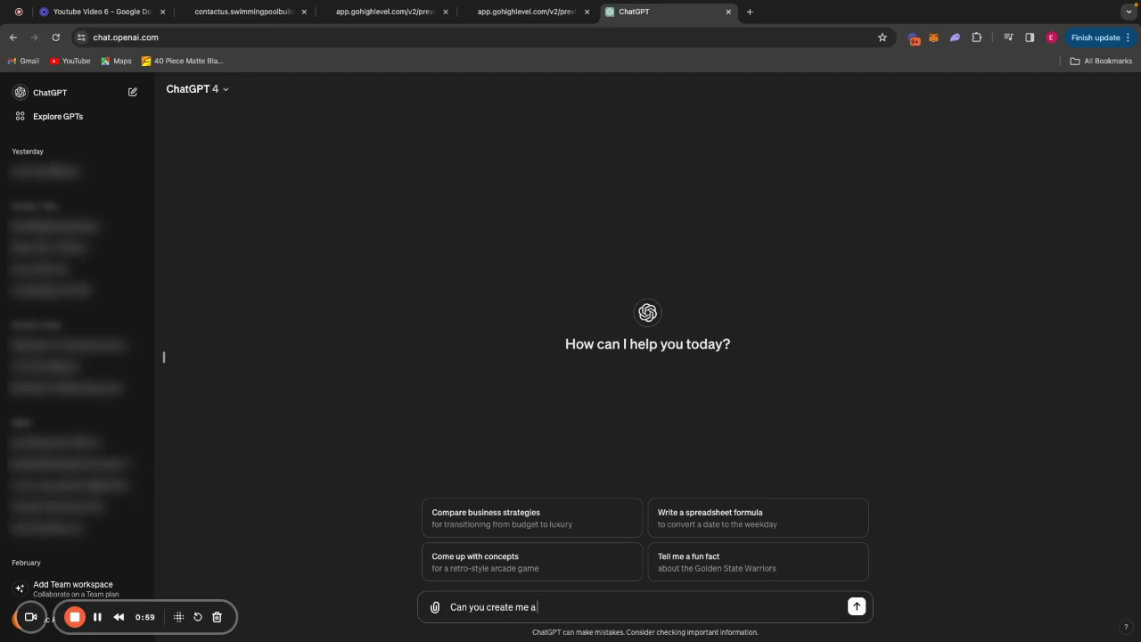
Request a privacy policy for a swimming pool construction company and copy ChatGPT's reply.
text(cy policy page for a swimming pool construction com)
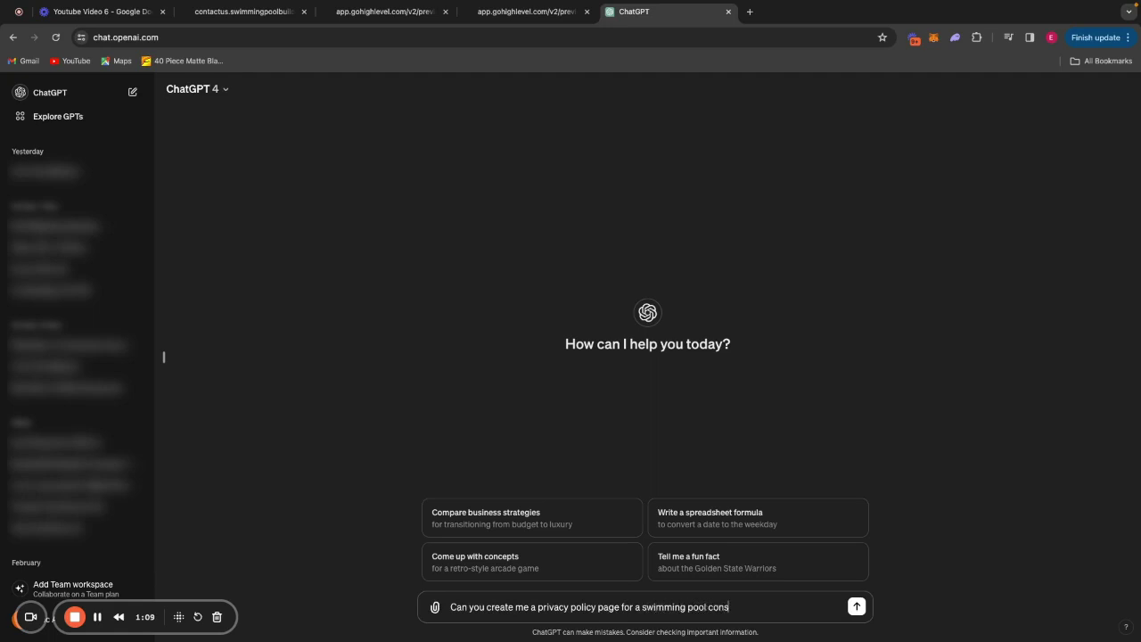
text(pany)
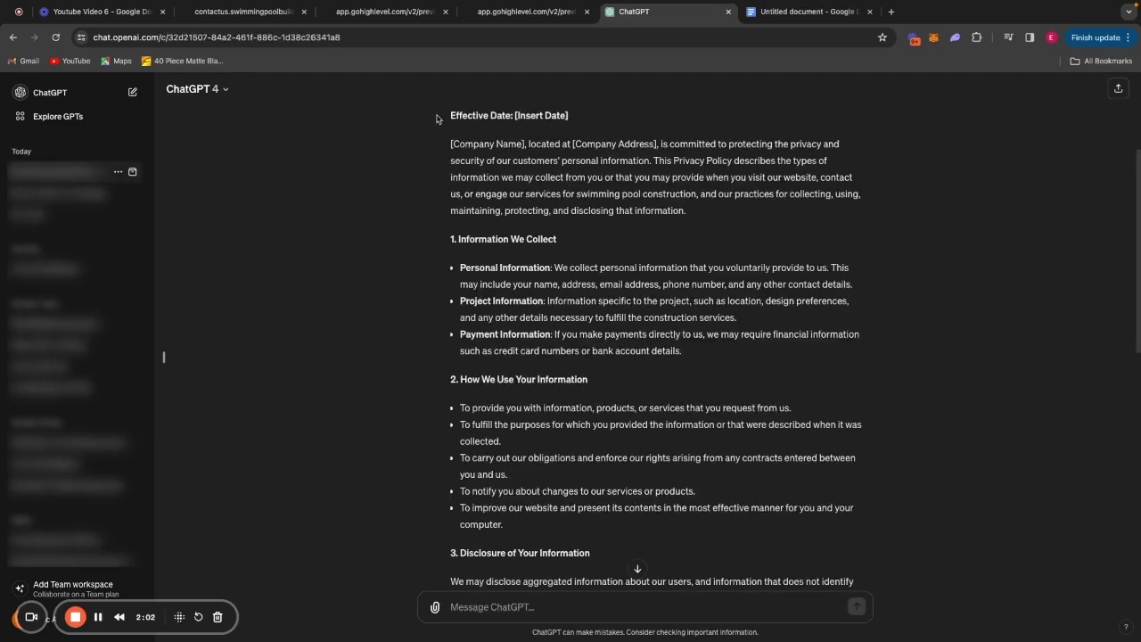
drag(450, 109, 738, 331)
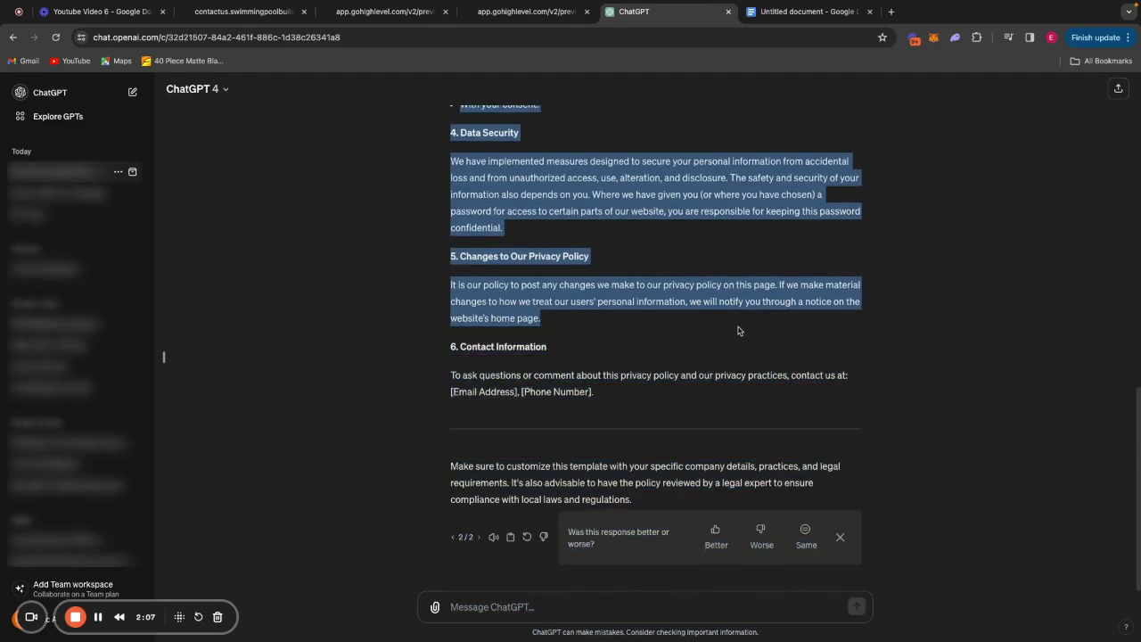
click(807, 11)
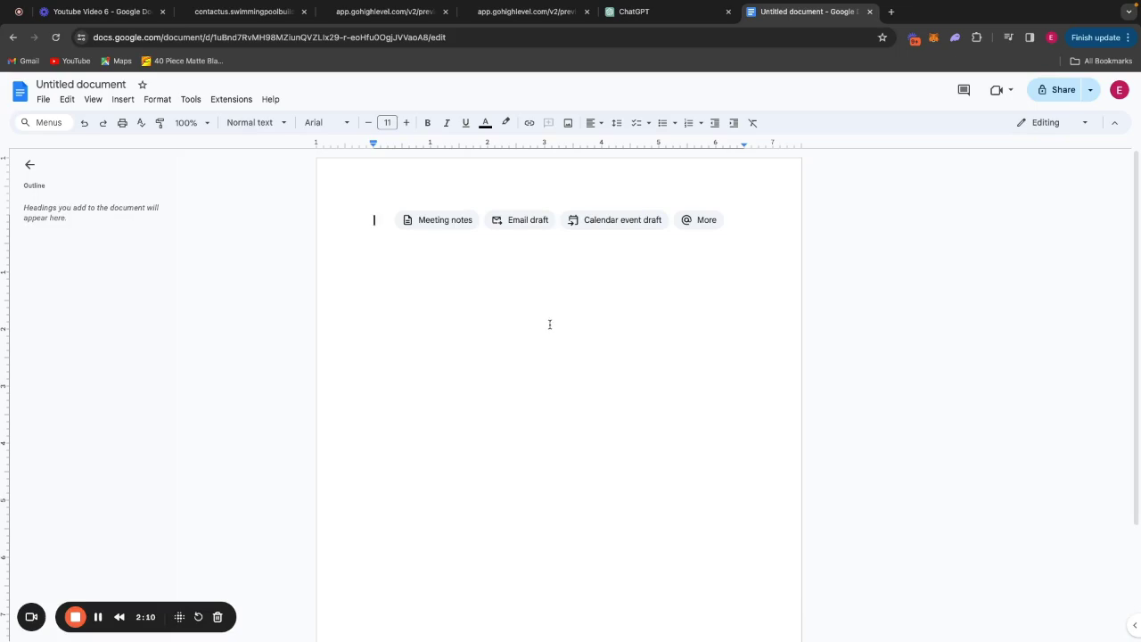
Paste the privacy policy into the document and clear all its formatting.
key(super+v)
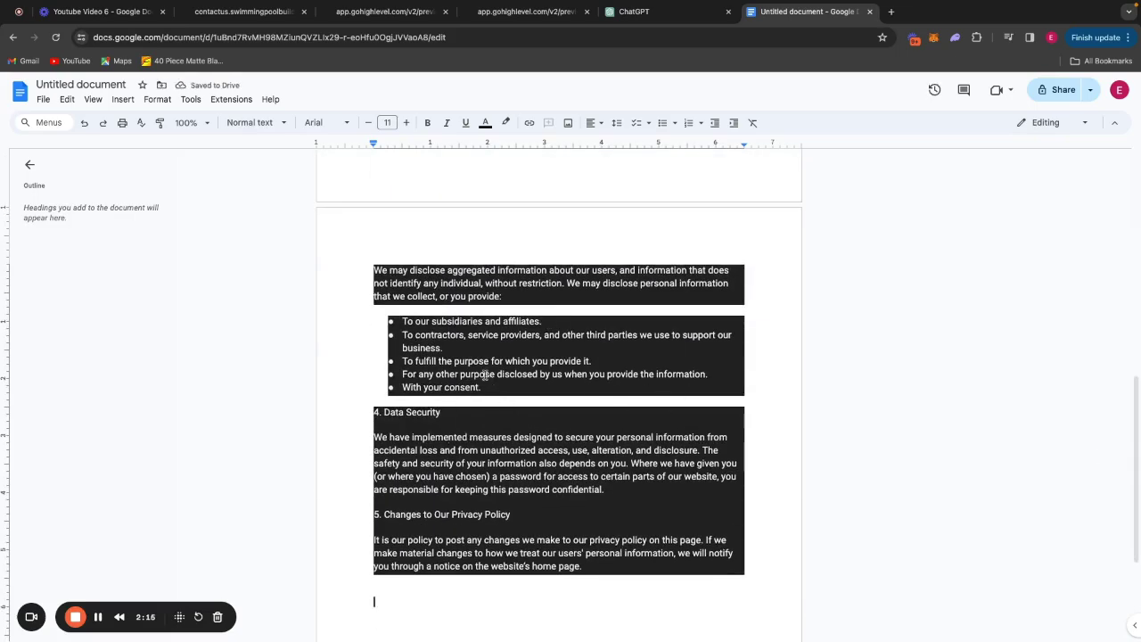
click(157, 99)
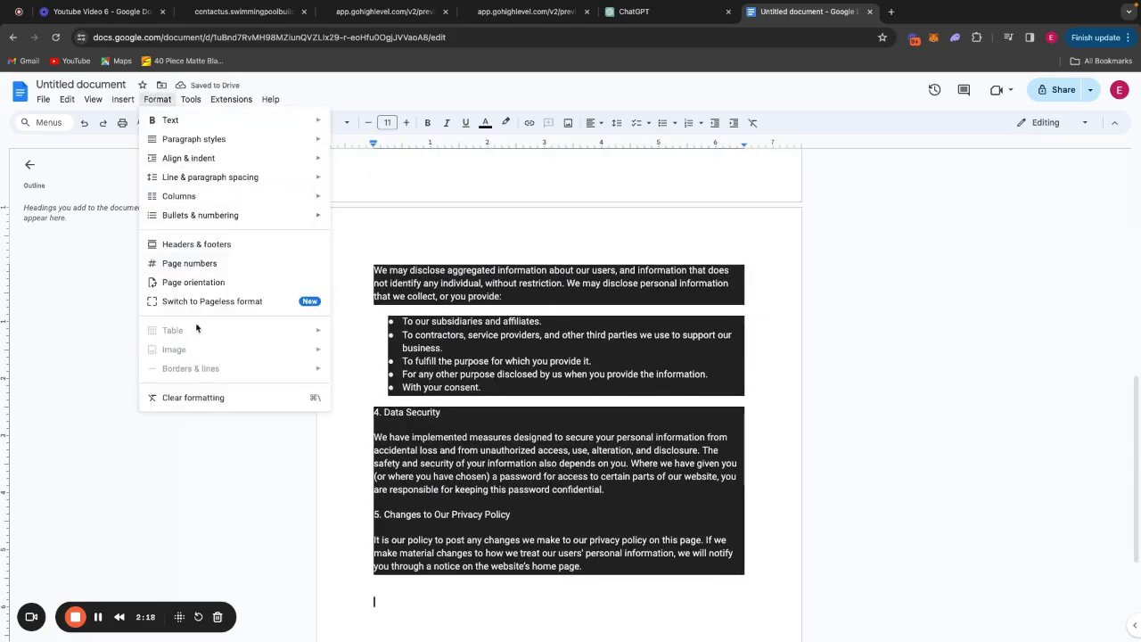
click(203, 398)
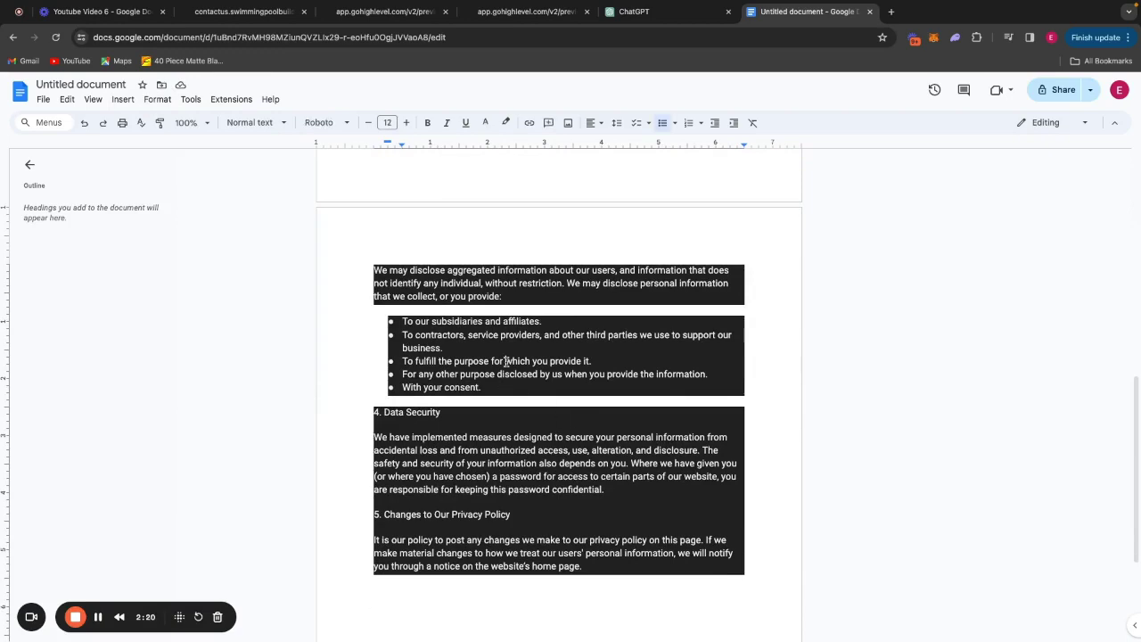
key(super+a)
click(156, 99)
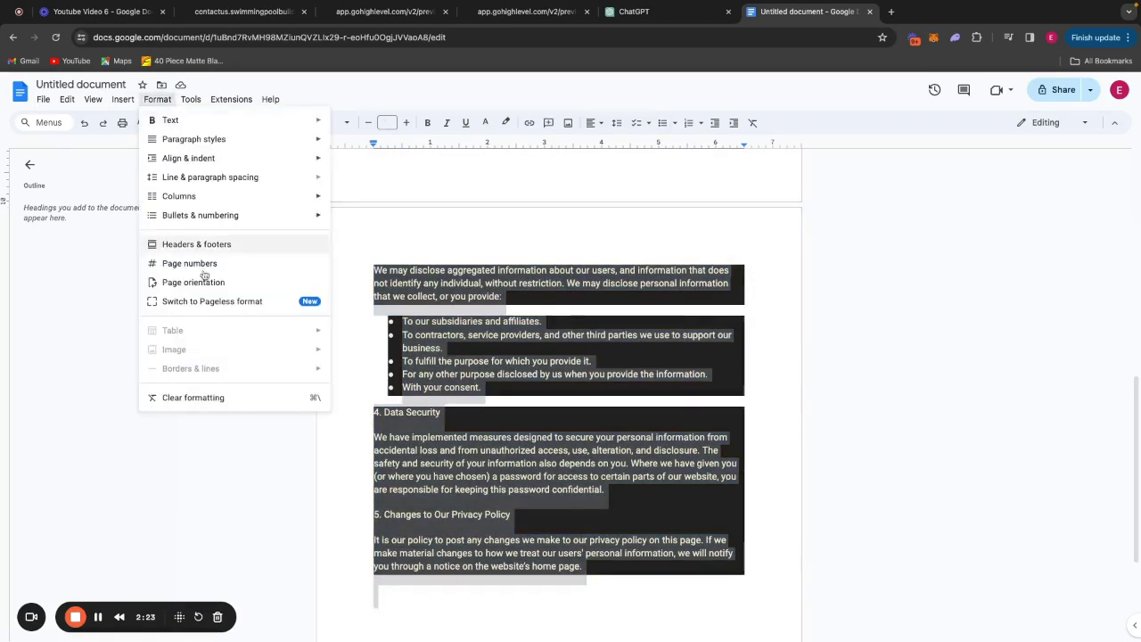
click(215, 406)
Delete the placeholder title and date lines and ChatGPT's intro paragraph with its divider.
scroll(329, 400, up, 15)
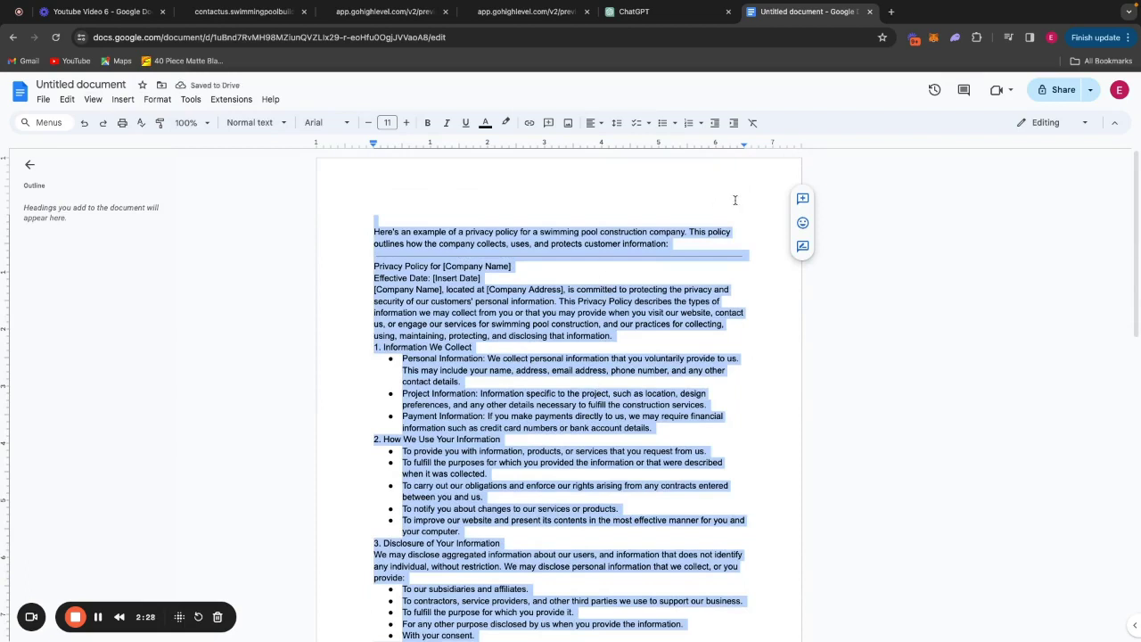
click(730, 231)
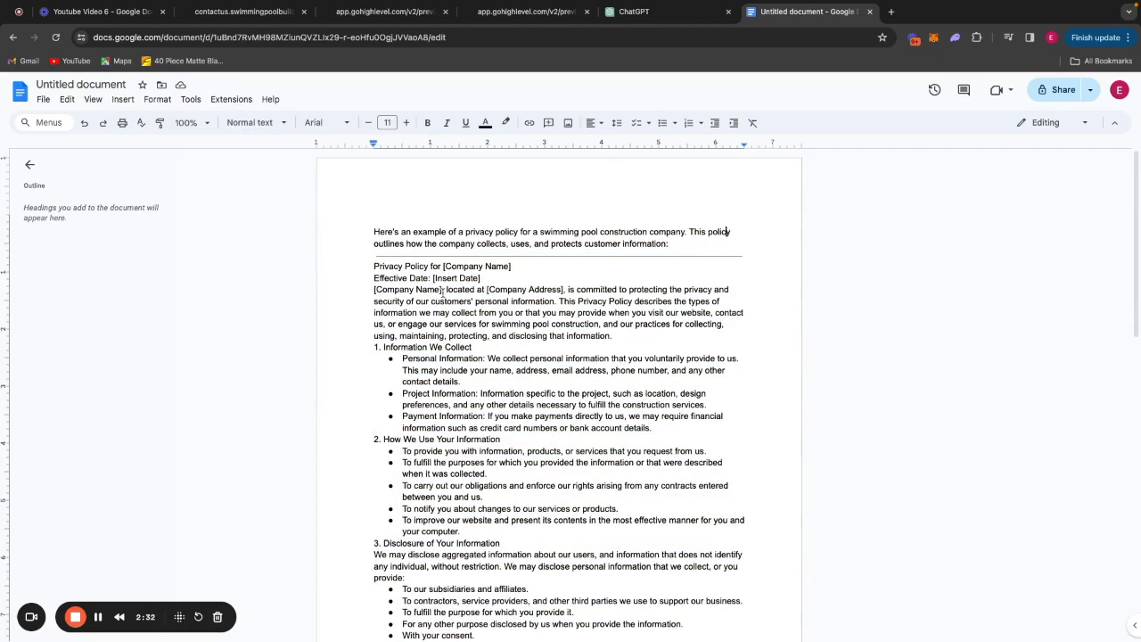
drag(442, 292, 432, 264)
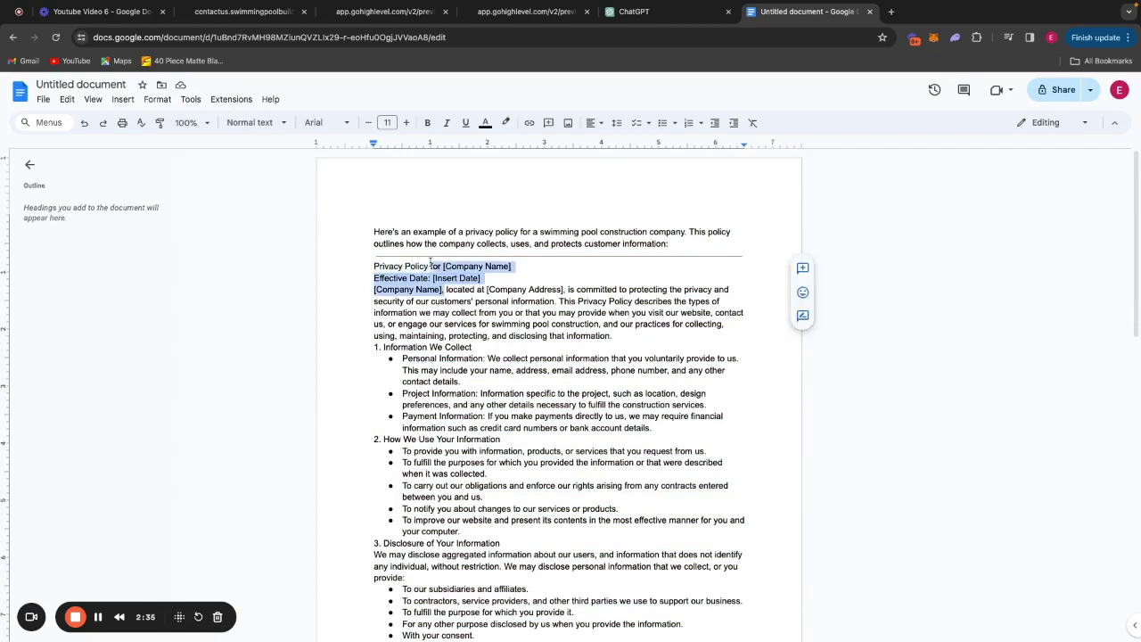
key(BackSpace)
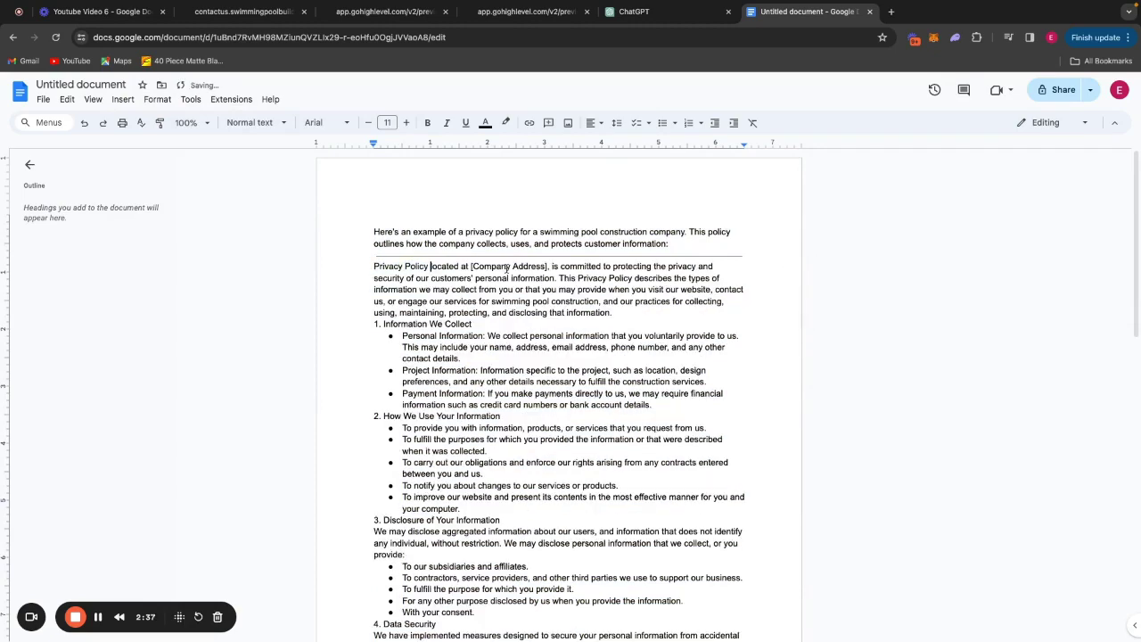
drag(753, 253, 347, 227)
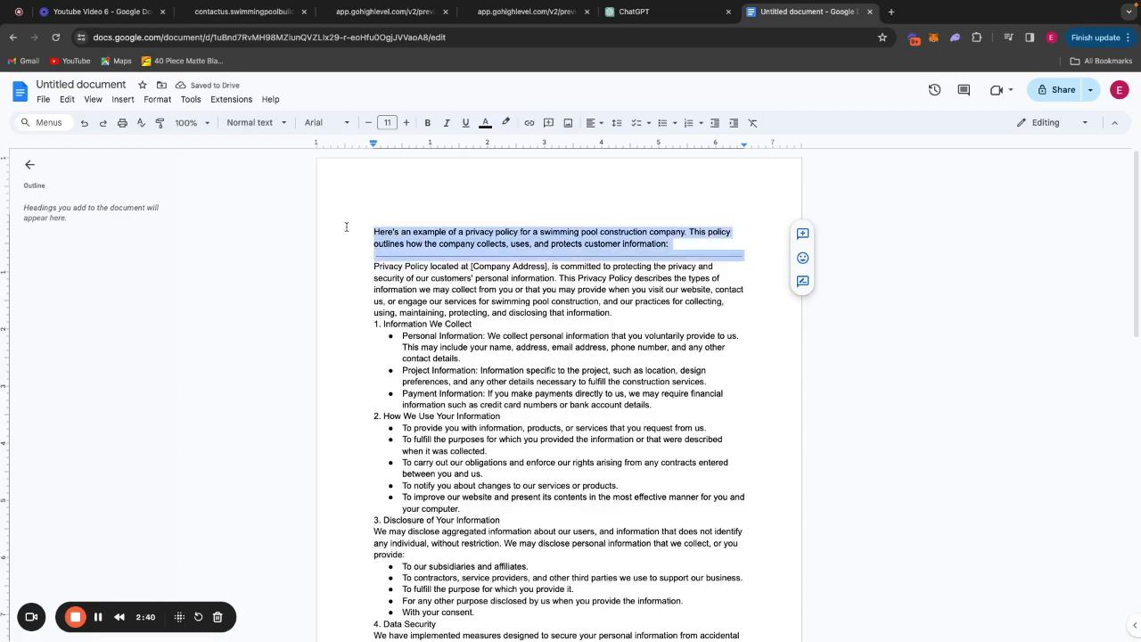
key(BackSpace)
Add a centred 'Privacy Policy' title at font size 22 on the first line.
click(593, 122)
click(612, 143)
text(Privacy Policy)
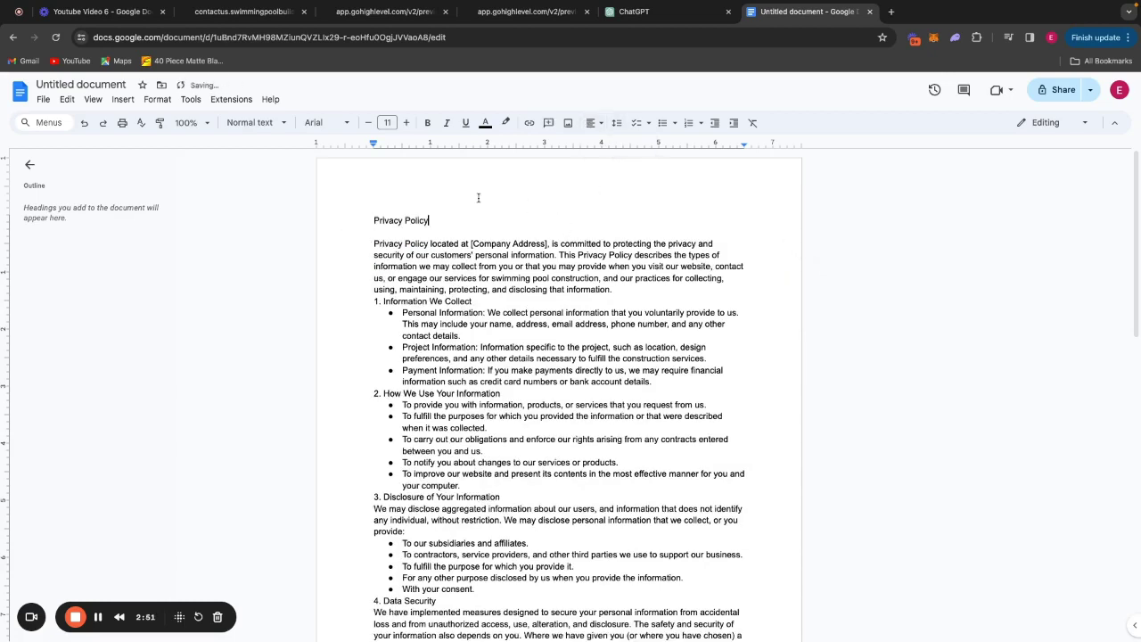
key(super+shift+Left)
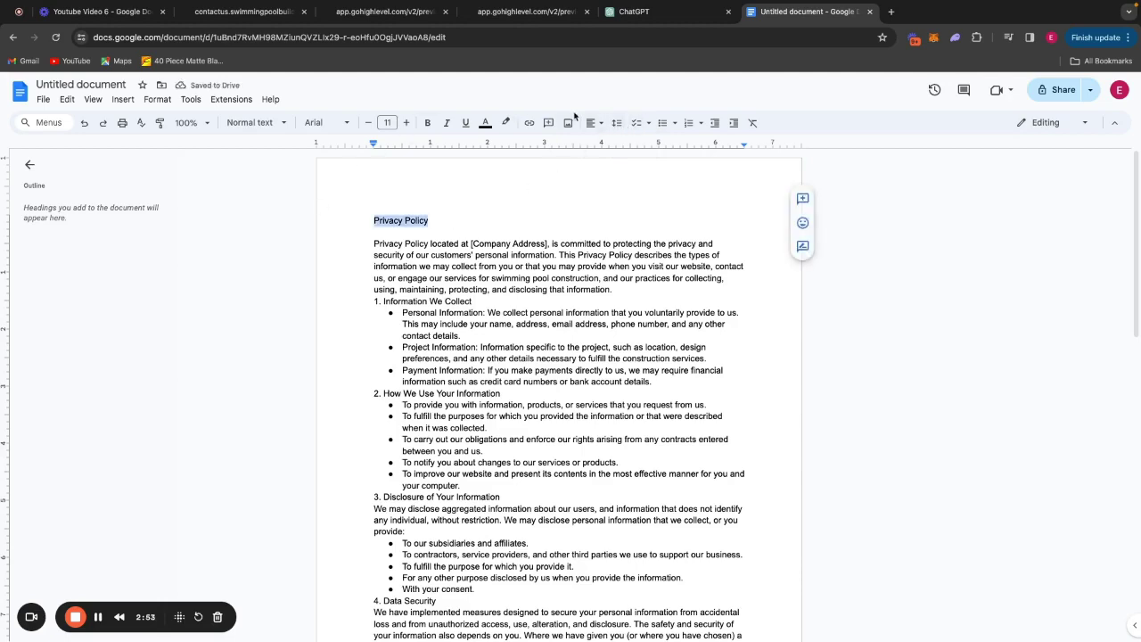
click(590, 122)
click(611, 144)
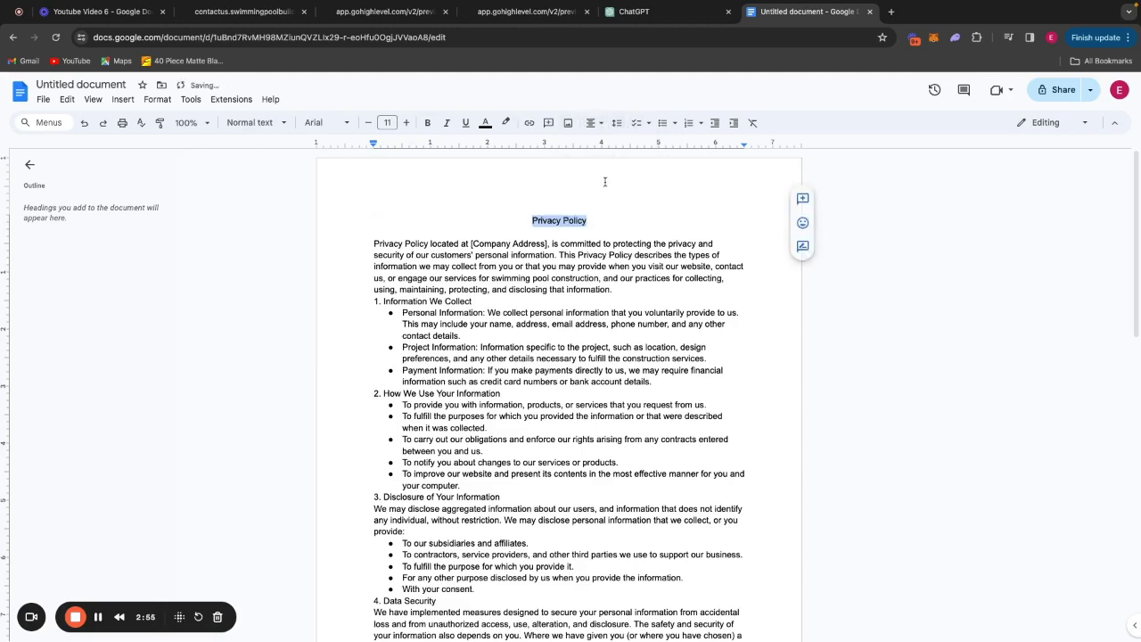
click(405, 122)
click(406, 122)
click(405, 122)
click(560, 255)
Replace the first sentence's leftover opening words with 'We are' and review the policy.
drag(560, 255, 369, 254)
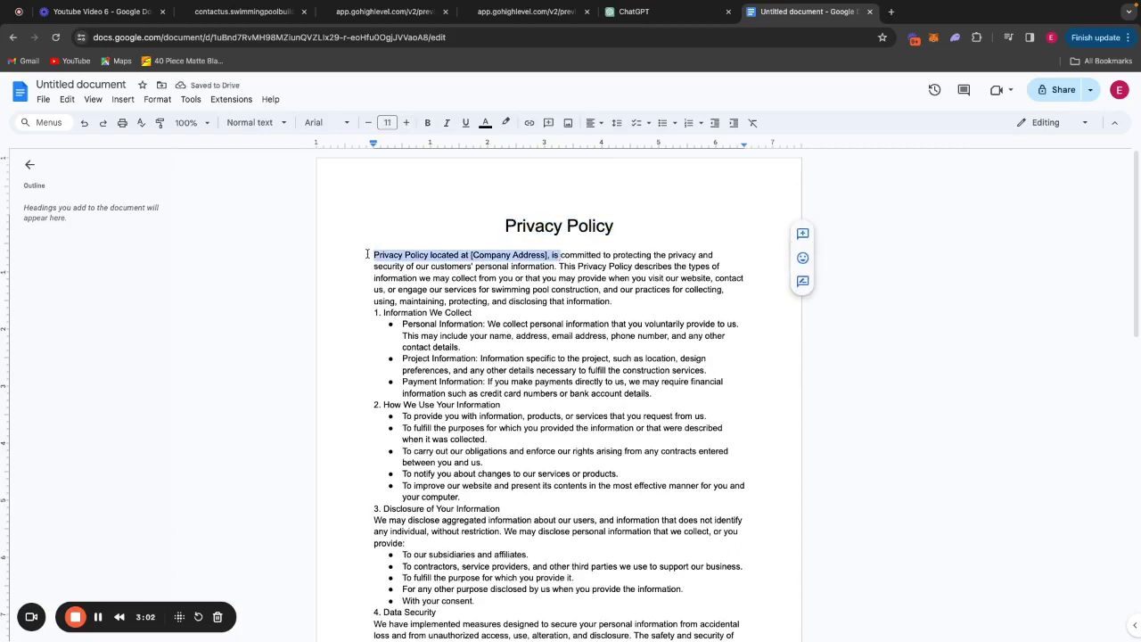
text(We are)
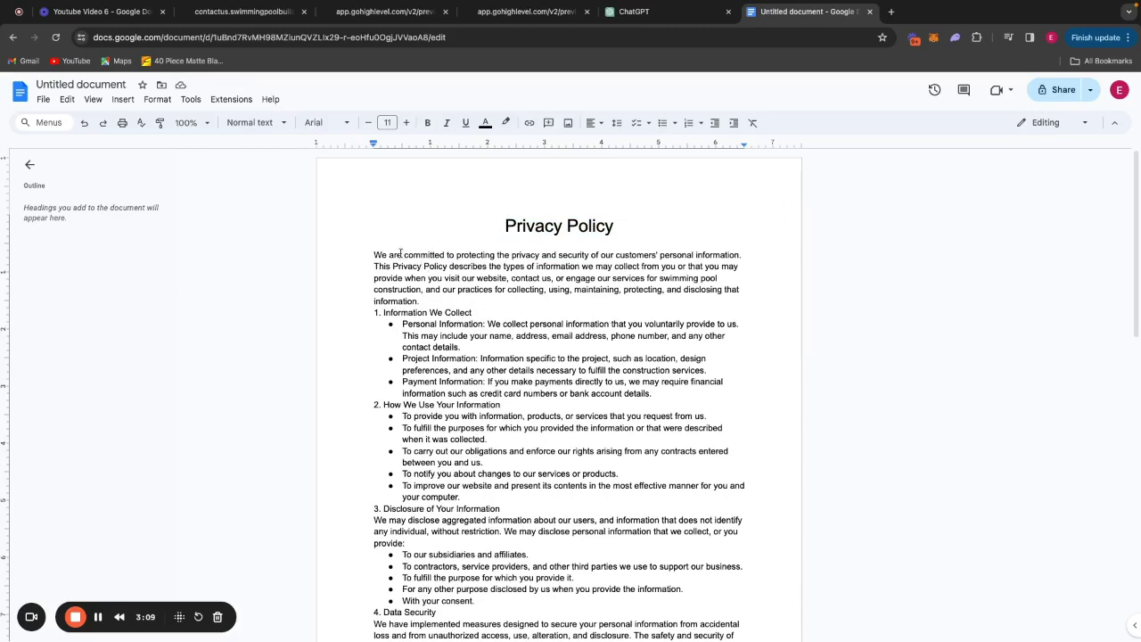
scroll(578, 294, down, 5)
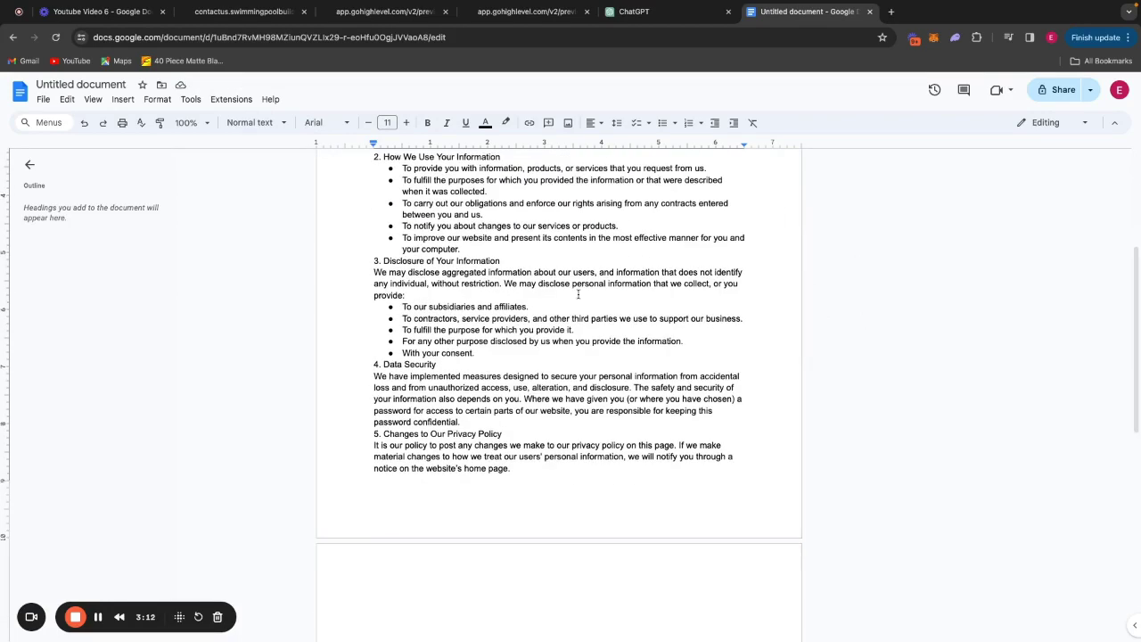
scroll(665, 306, down, 2)
scroll(666, 307, down, 7)
scroll(664, 309, up, 10)
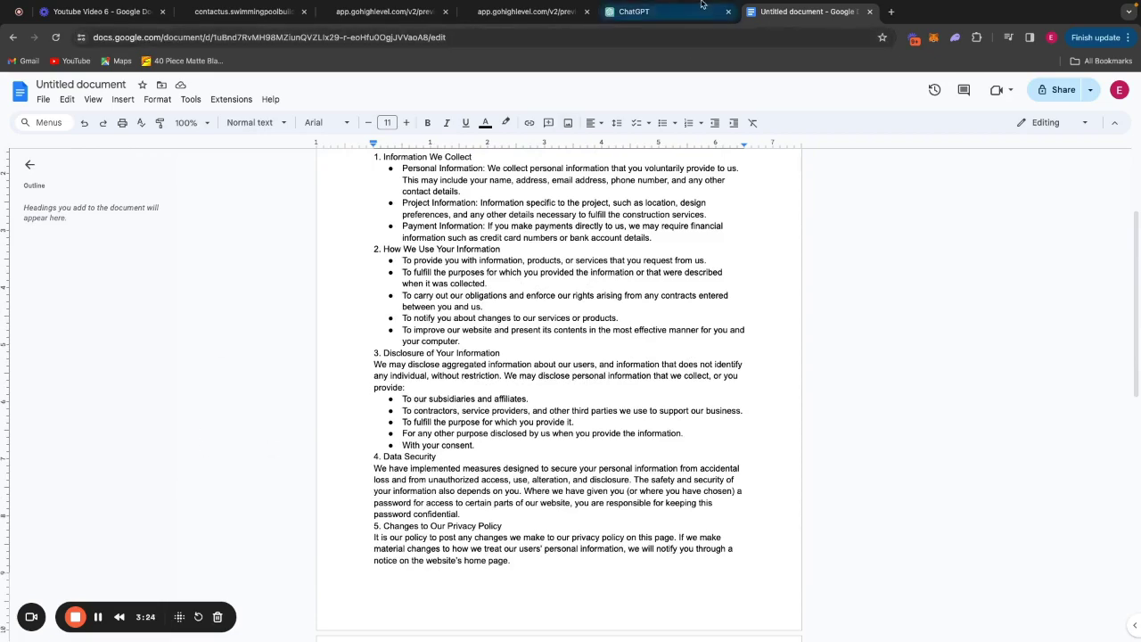
Ask ChatGPT for a sample Terms of Service for a swimming pool construction company and copy it.
click(633, 12)
text(can you )
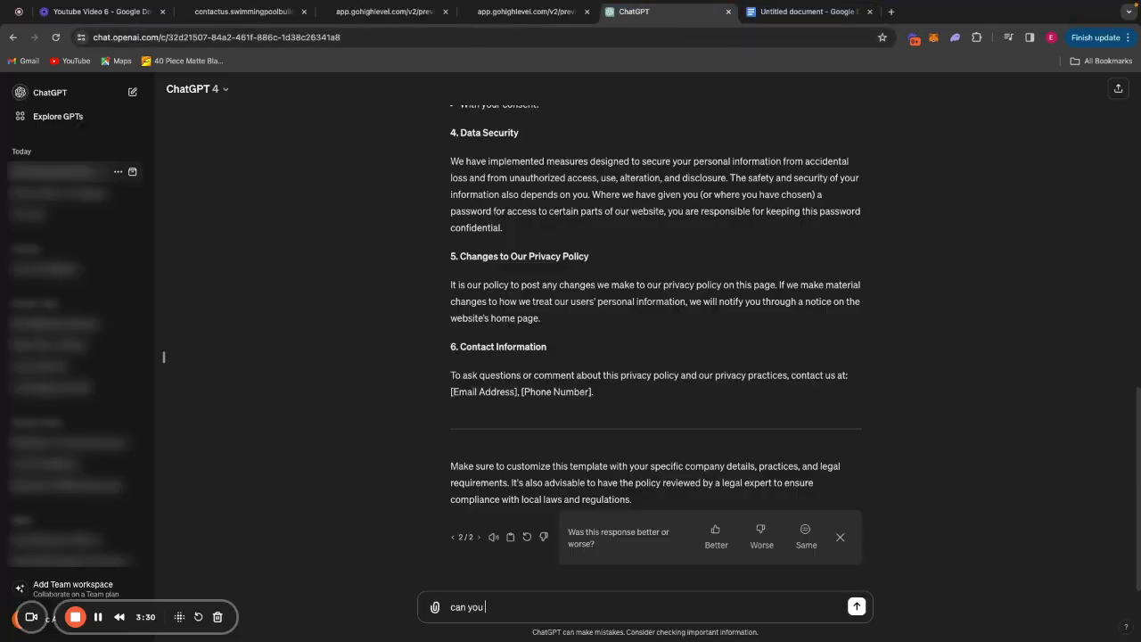
text(create a terms of service for a swimming poo)
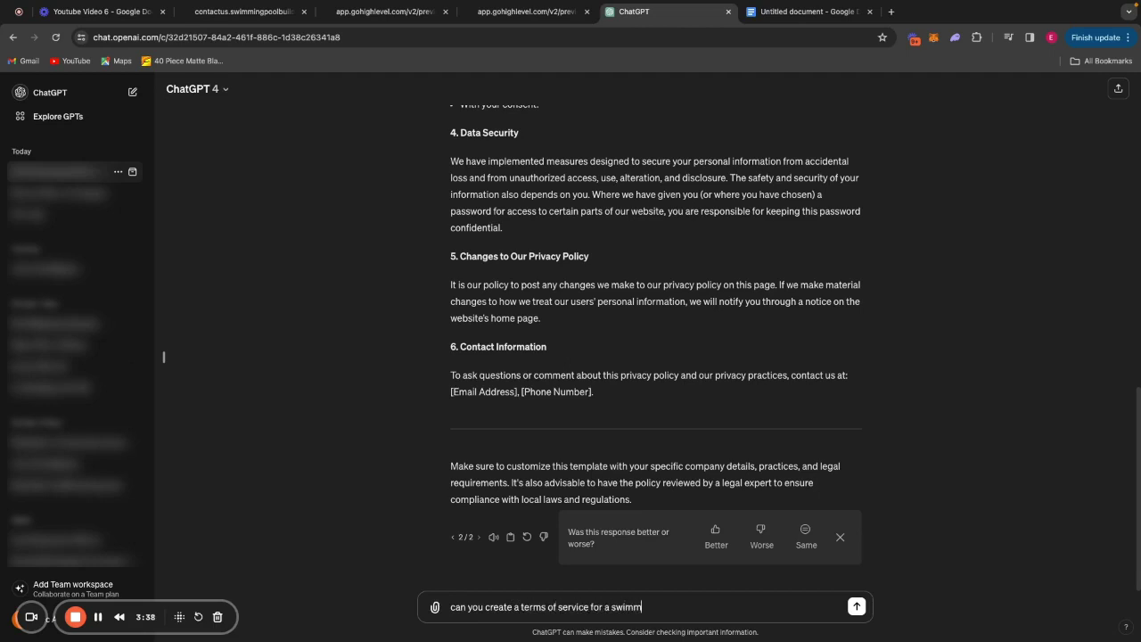
text(l construction company)
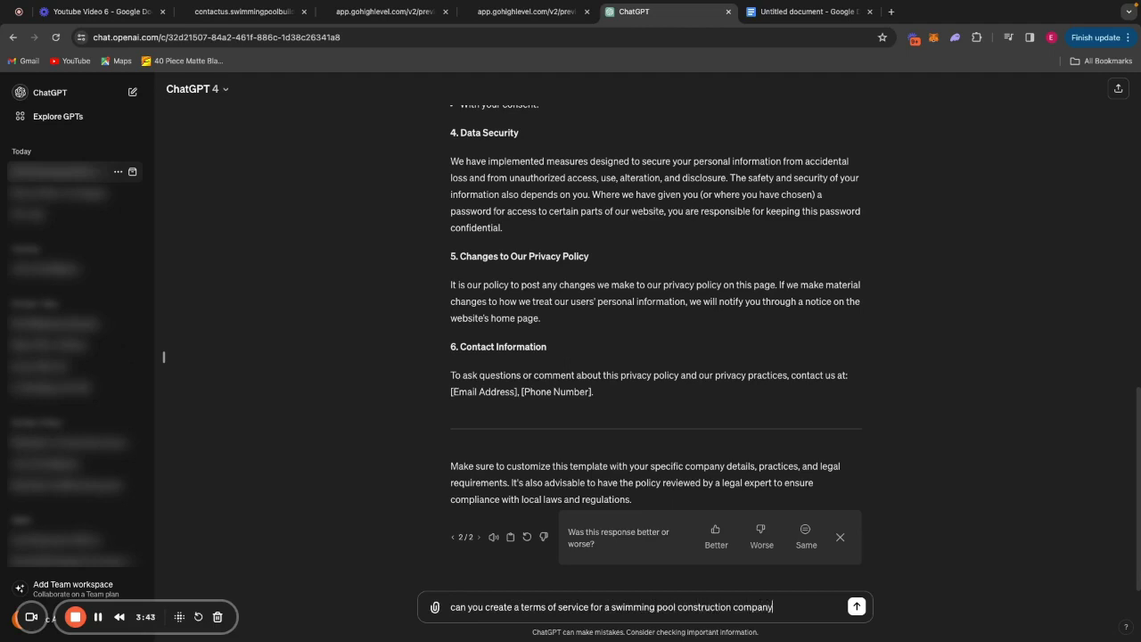
text(? just for an example)
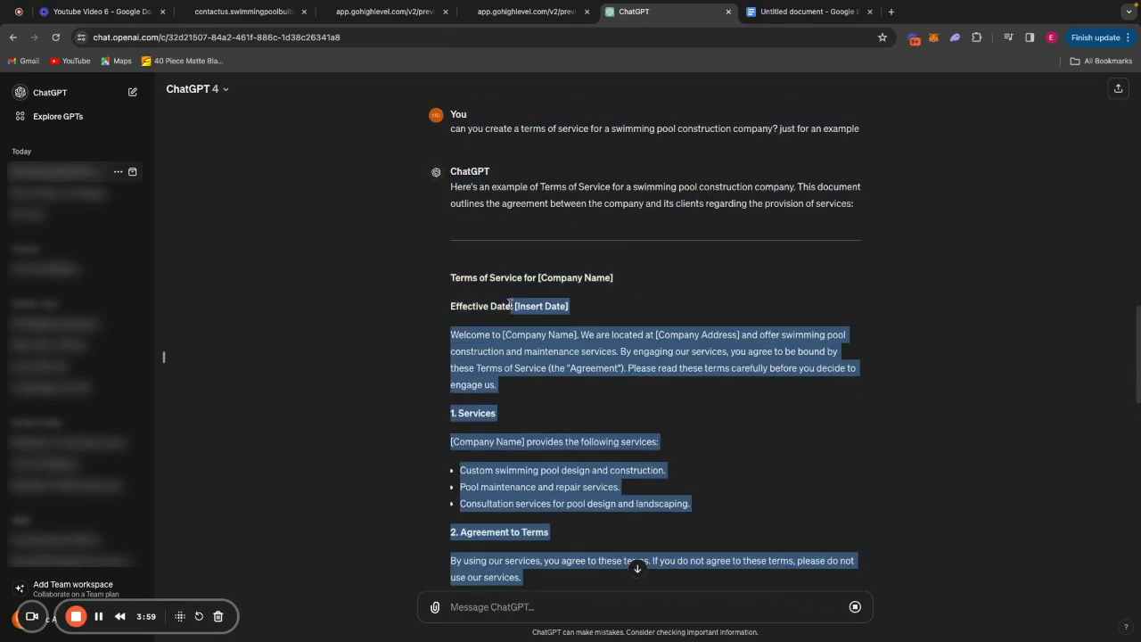
drag(508, 305, 450, 332)
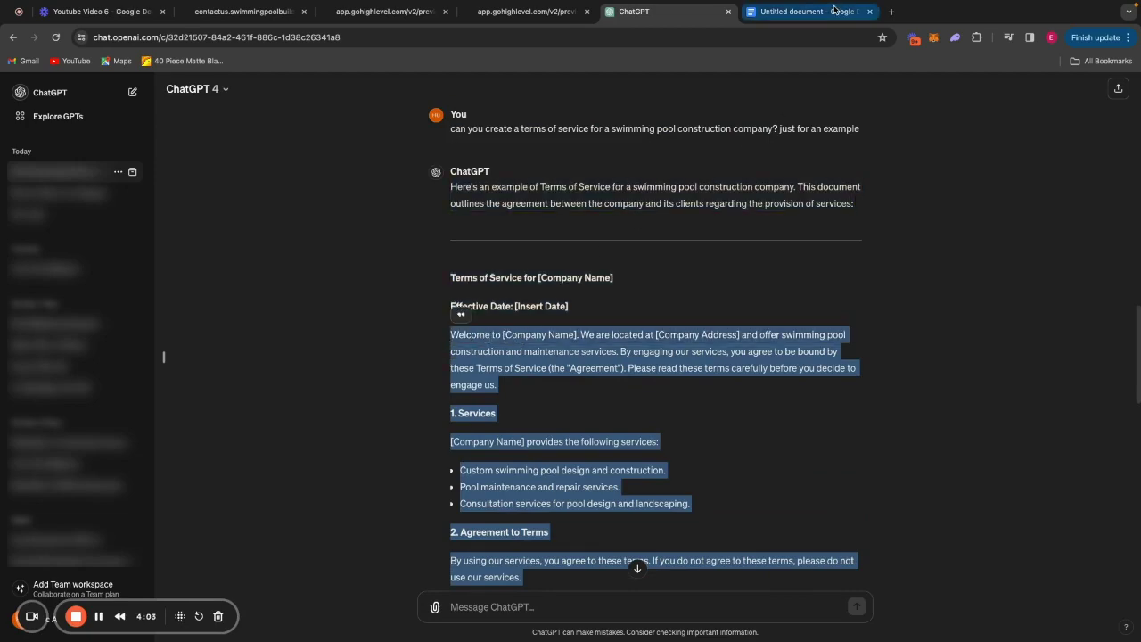
click(833, 11)
Paste the Terms of Service onto page two of the document.
scroll(654, 363, down, 5)
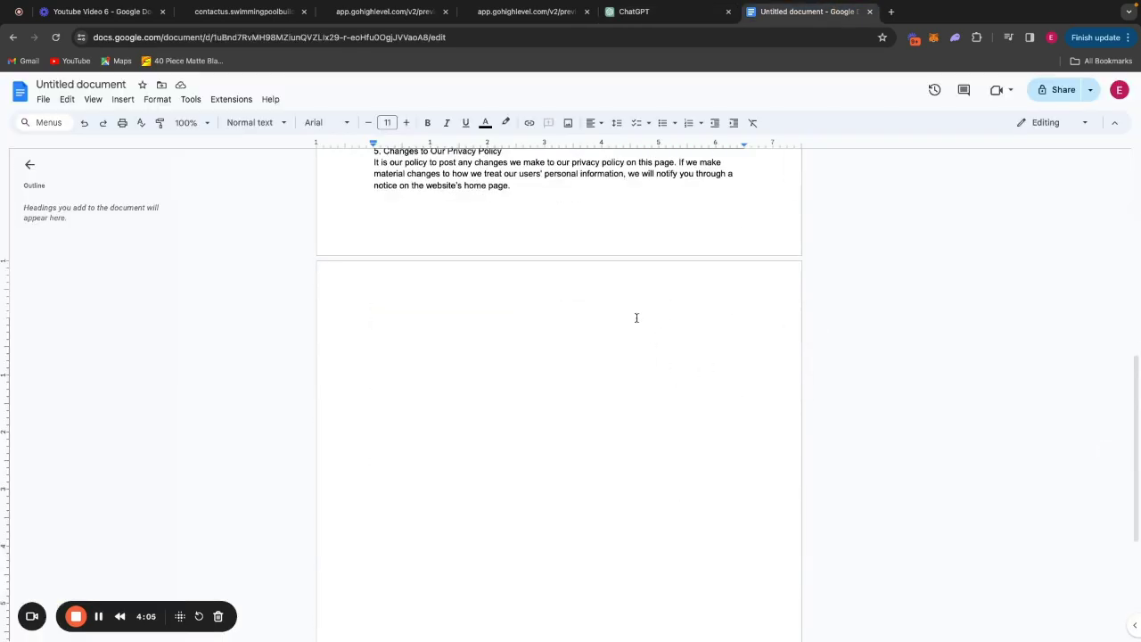
key(ctrl+v)
key(ctrl+a)
scroll(611, 356, up, 7)
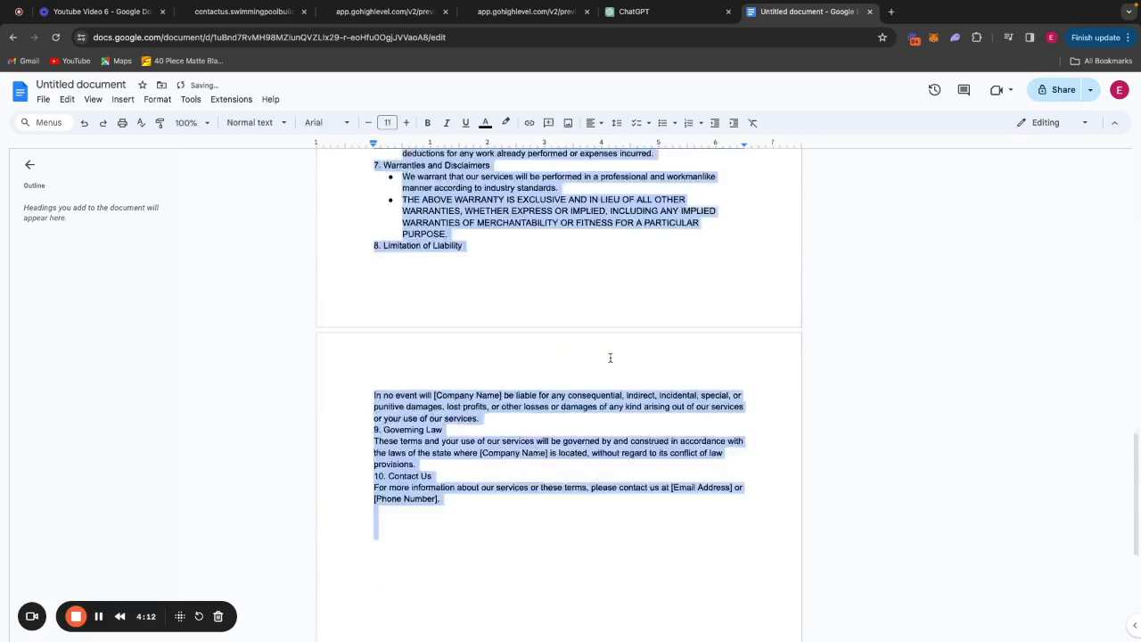
click(515, 304)
Add a 'Terms of Service' title line above the Welcome paragraph, matching the Privacy Policy title.
click(360, 304)
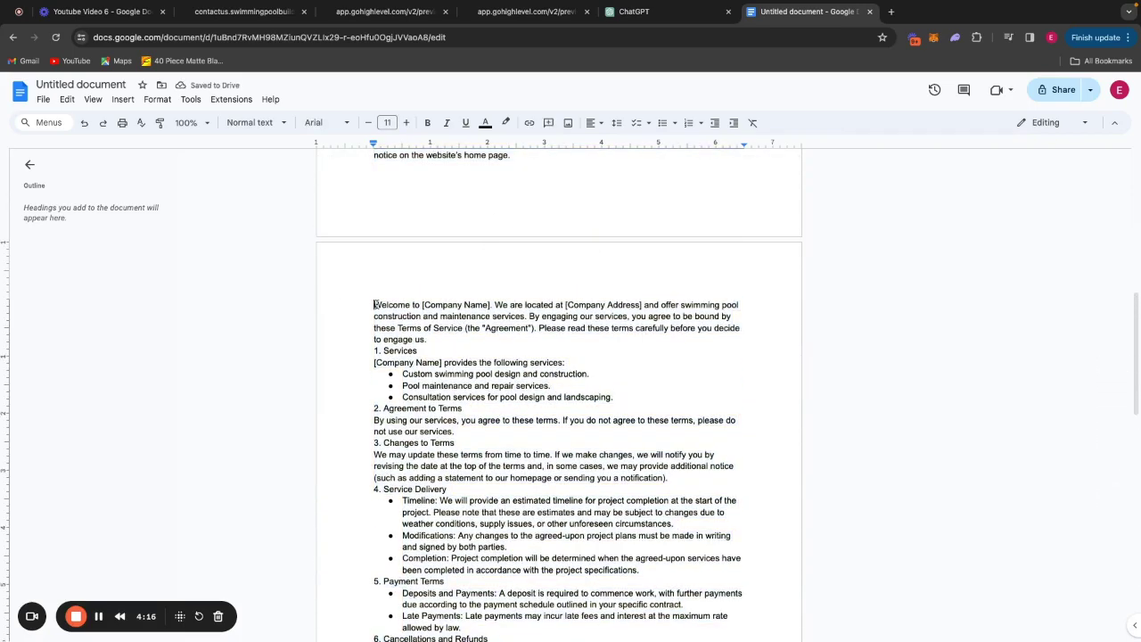
key(Return)
key(Return)
click(374, 304)
text(Terms of )
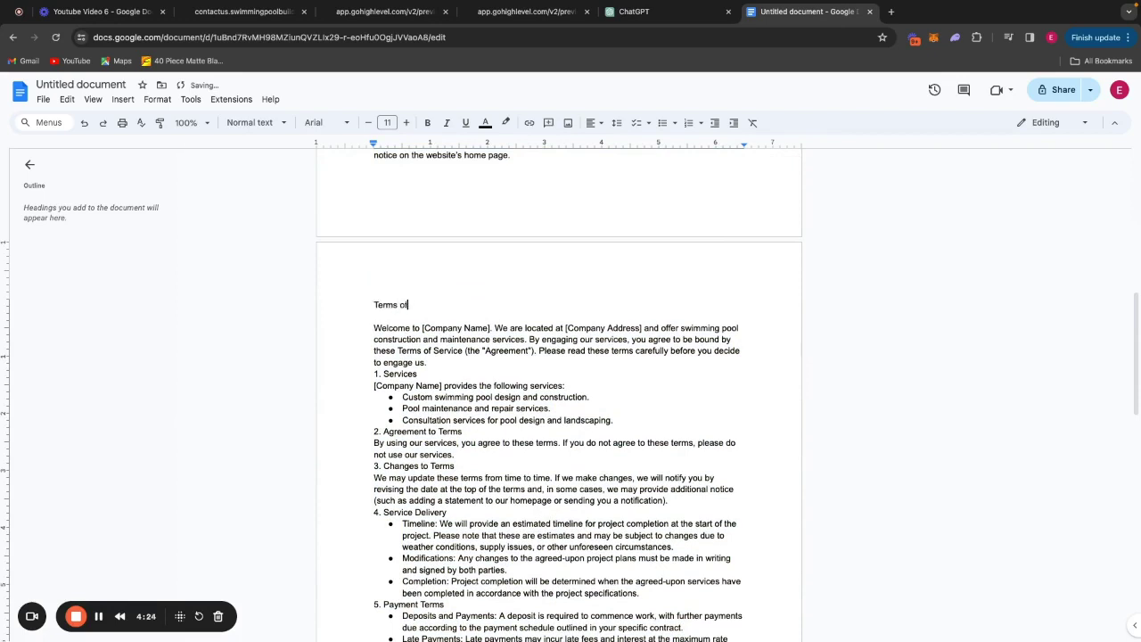
text(Servic)
text(e)
double_click(410, 306)
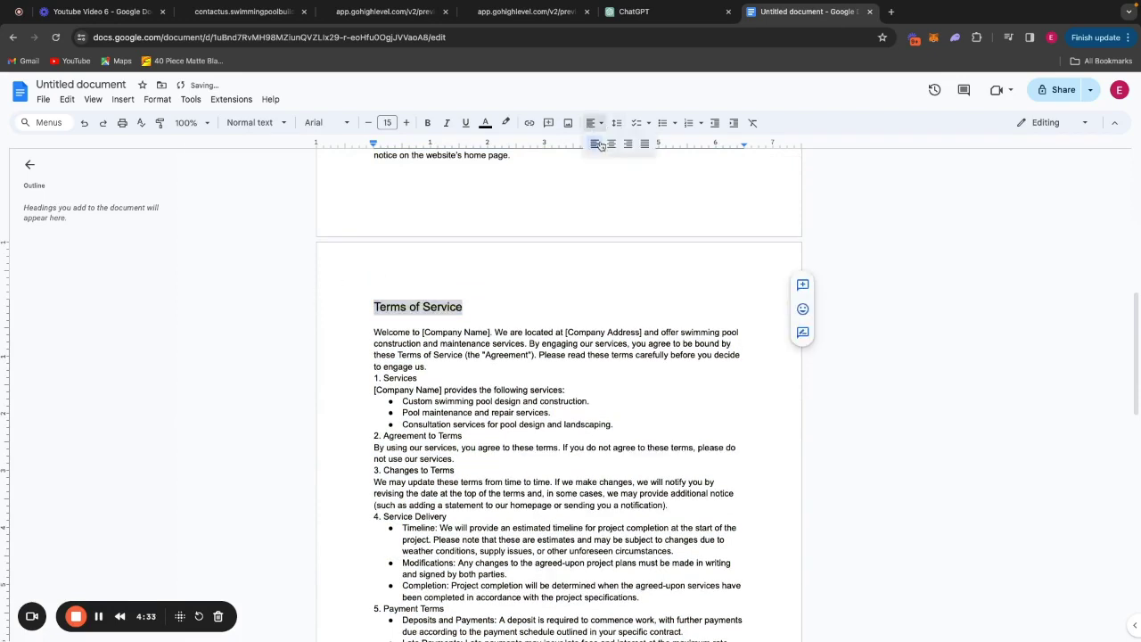
scroll(596, 302, up, 10)
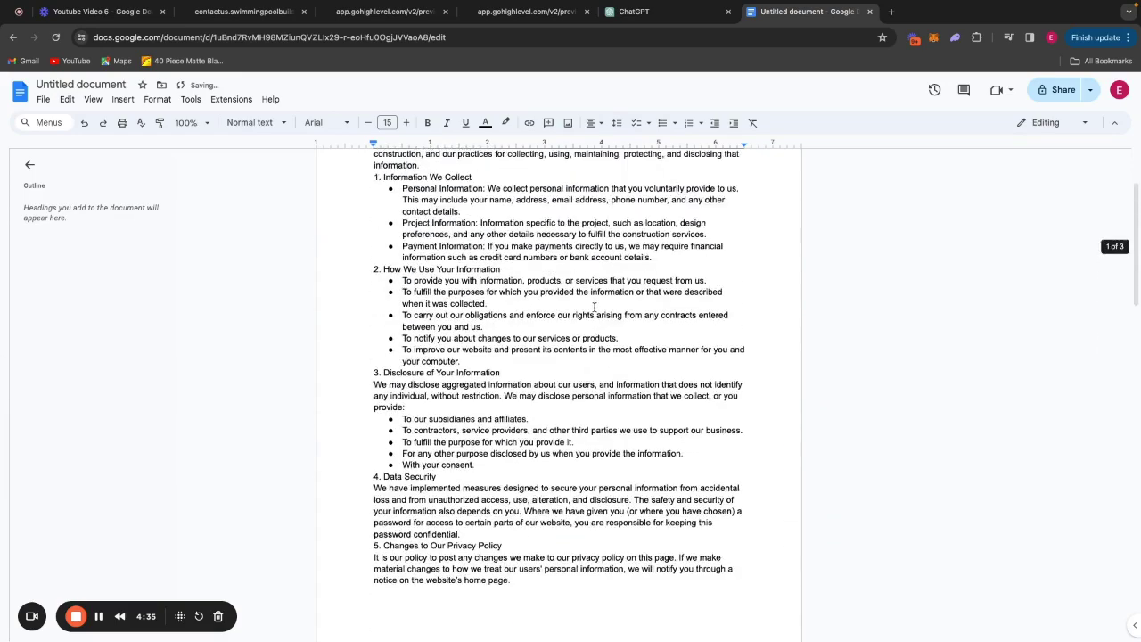
double_click(417, 221)
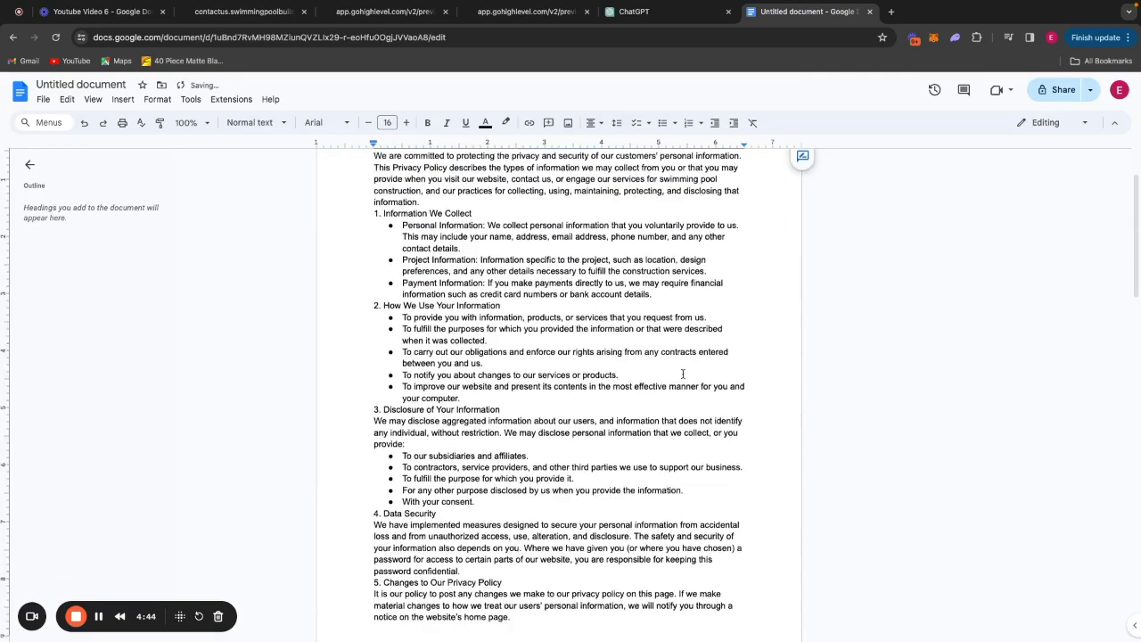
Erase the opening-sentence placeholder and replace [Company Name] in Governing Law with 'we'.
scroll(678, 372, down, 3)
scroll(624, 445, down, 5)
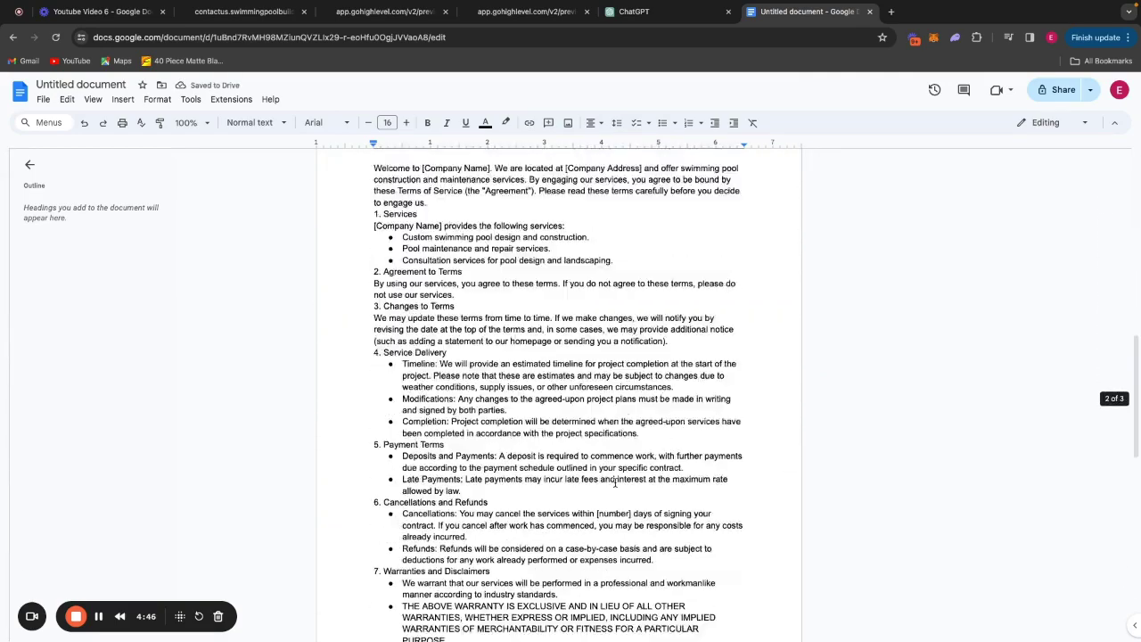
scroll(617, 439, up, 9)
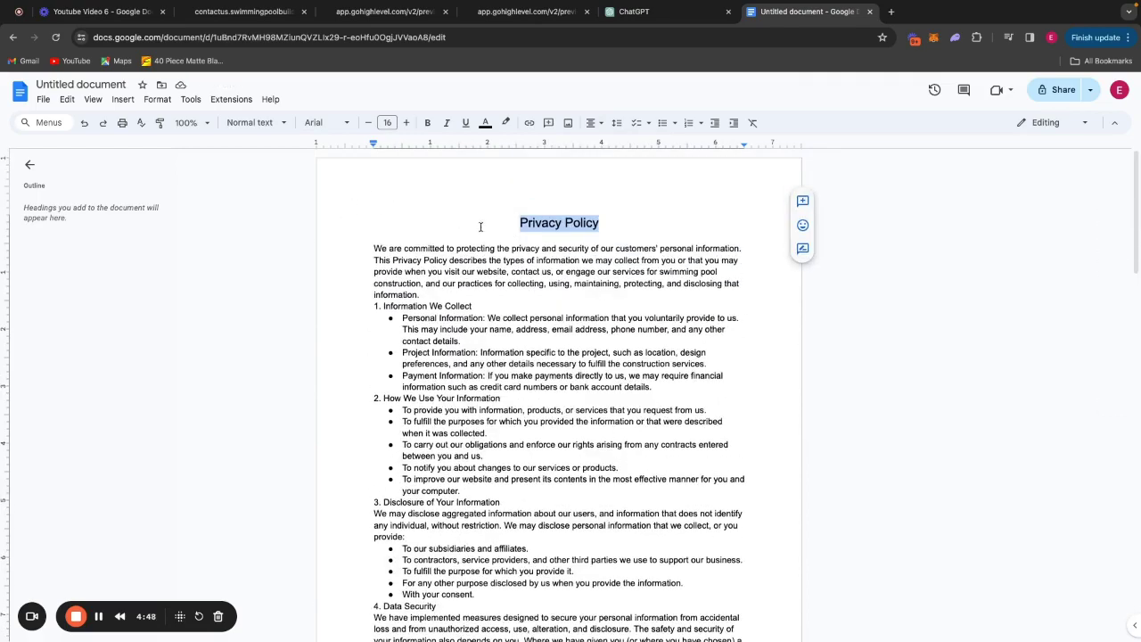
scroll(553, 341, down, 6)
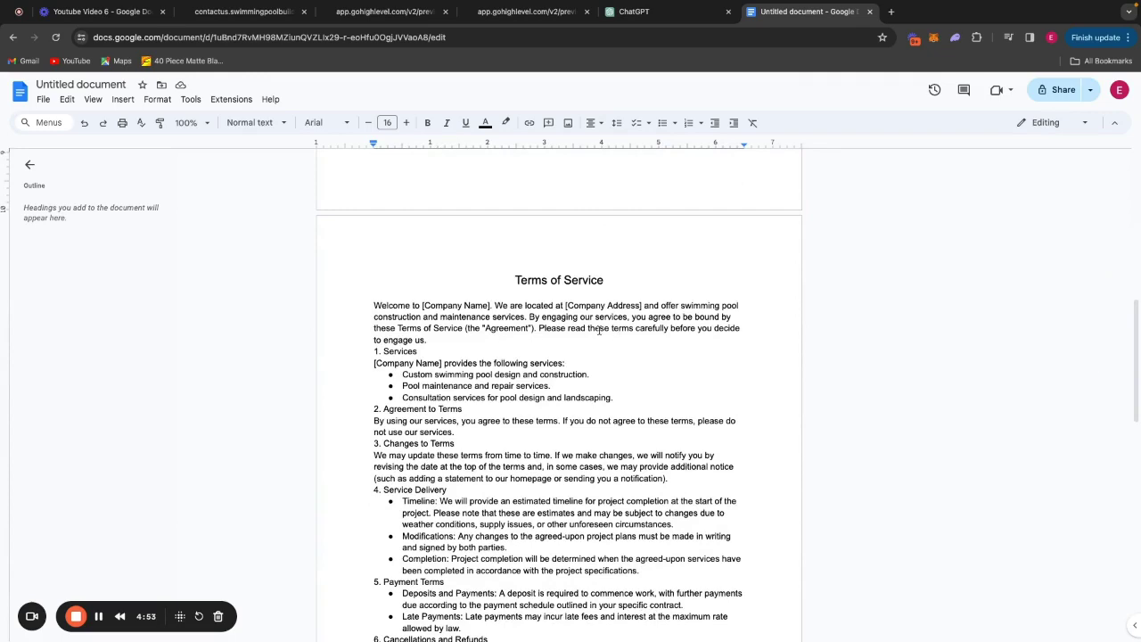
scroll(598, 331, down, 2)
scroll(565, 337, down, 4)
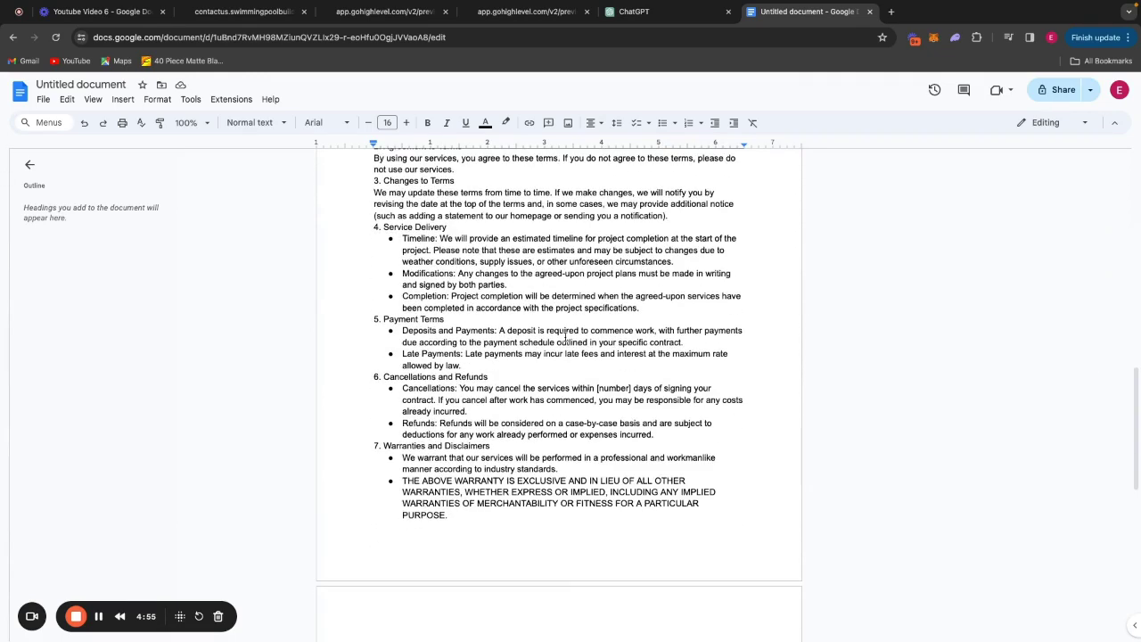
scroll(577, 403, up, 8)
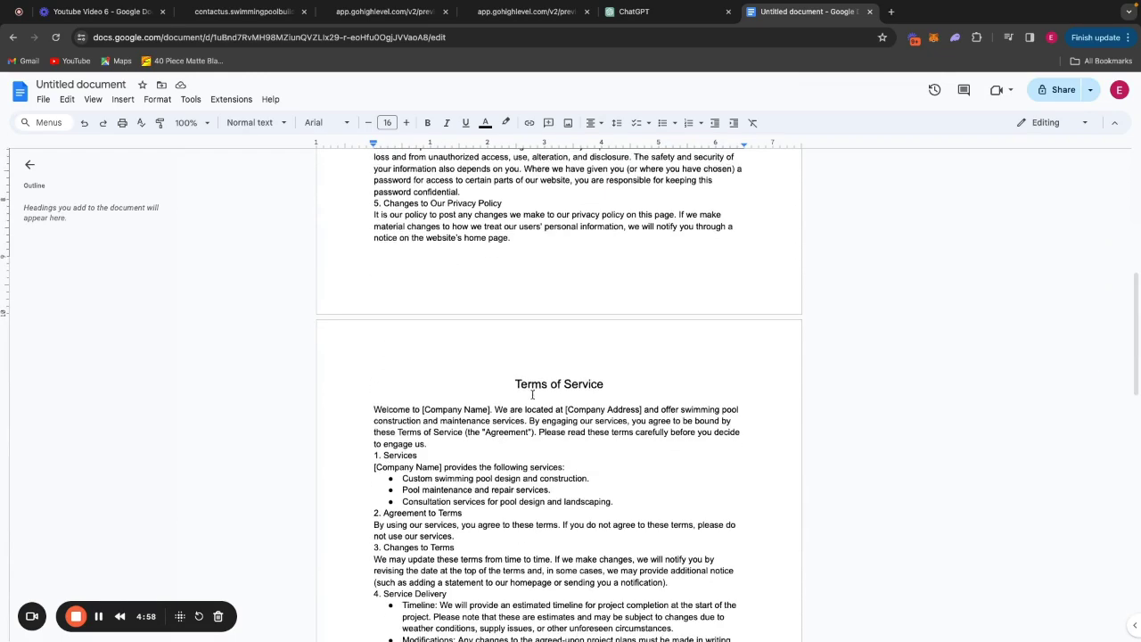
click(491, 408)
key(BackSpace)
key(BackSpace)
key(BackSpace)
key(BackSpace)
key(BackSpace)
key(BackSpace)
key(BackSpace)
key(BackSpace)
key(BackSpace)
key(BackSpace)
key(BackSpace)
key(BackSpace)
key(BackSpace)
key(BackSpace)
key(BackSpace)
key(BackSpace)
key(BackSpace)
key(BackSpace)
key(BackSpace)
key(BackSpace)
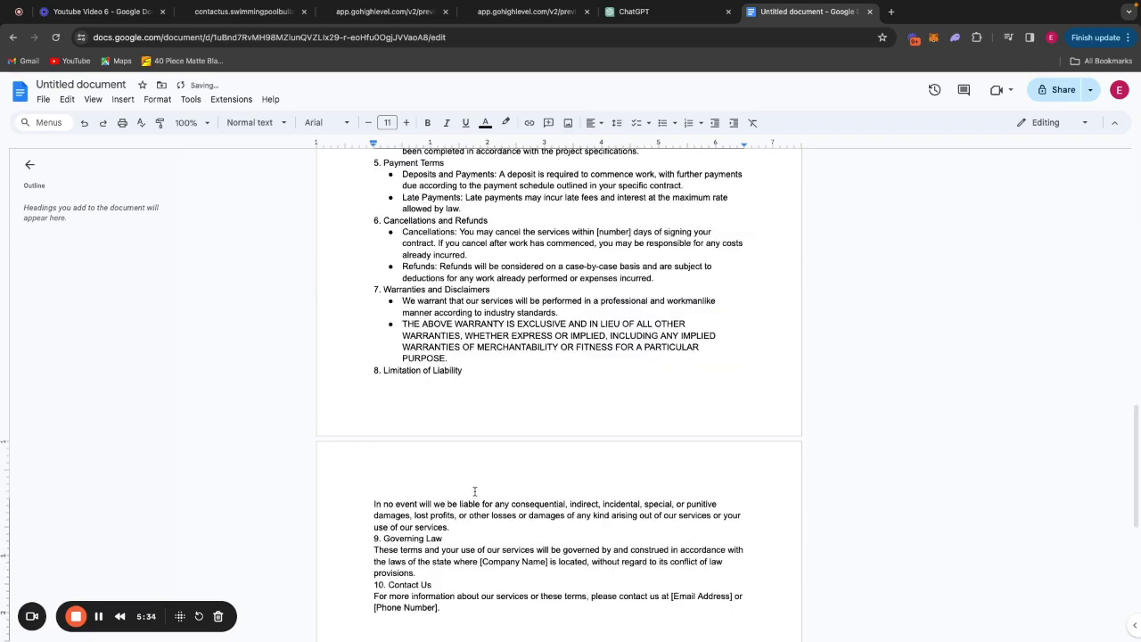
scroll(567, 540, down, 1)
drag(549, 545, 480, 545)
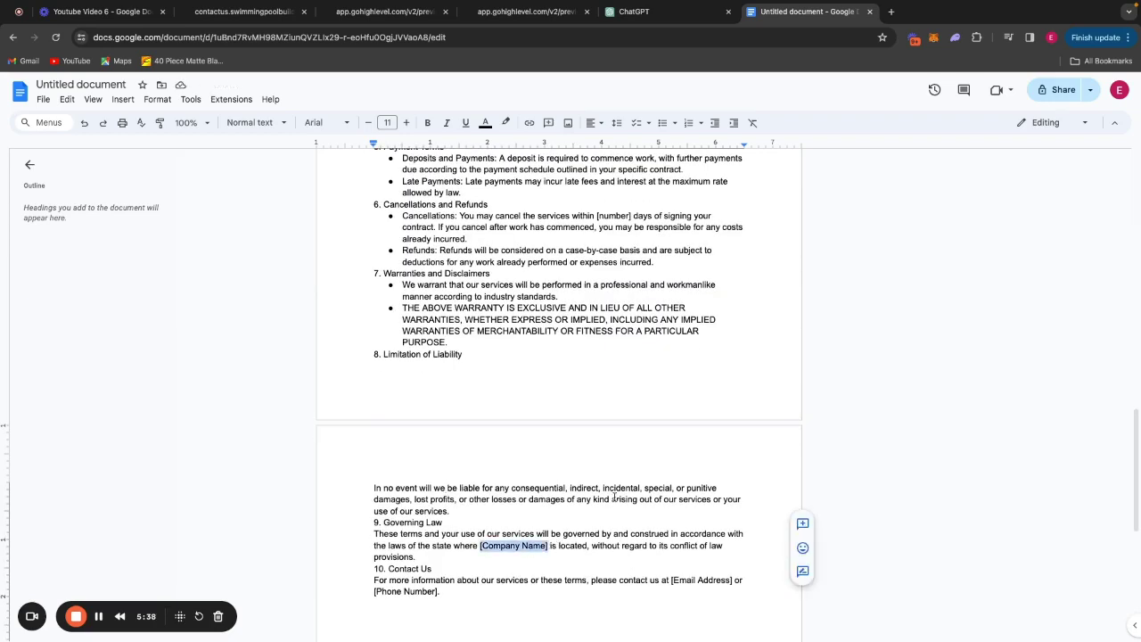
text(we)
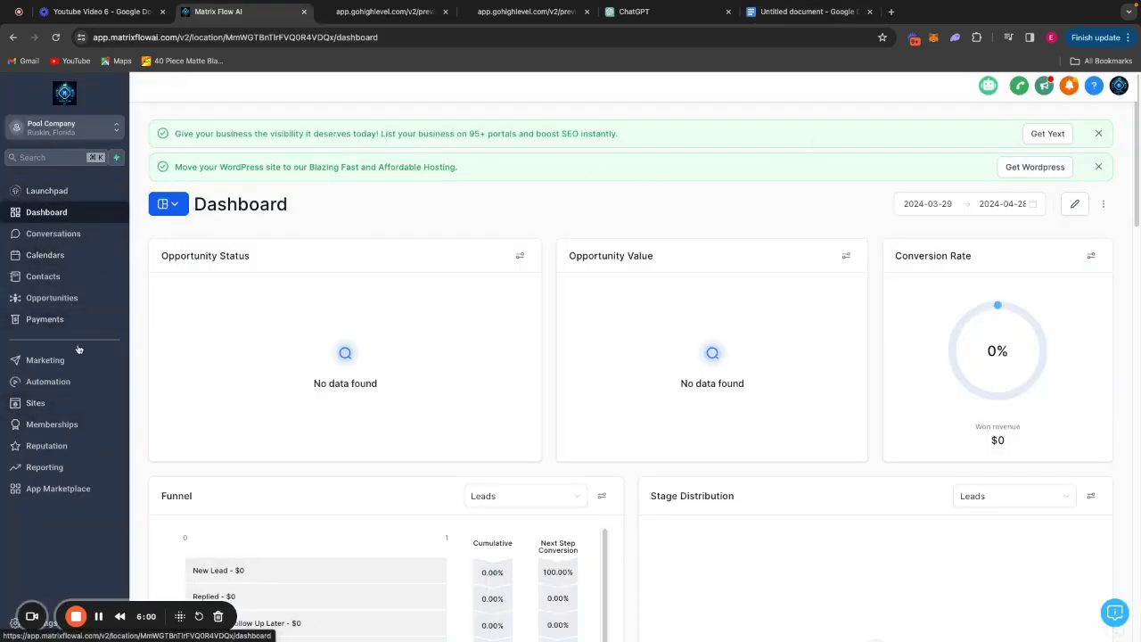
Go to the Sites area and open the Forms menu.
click(59, 406)
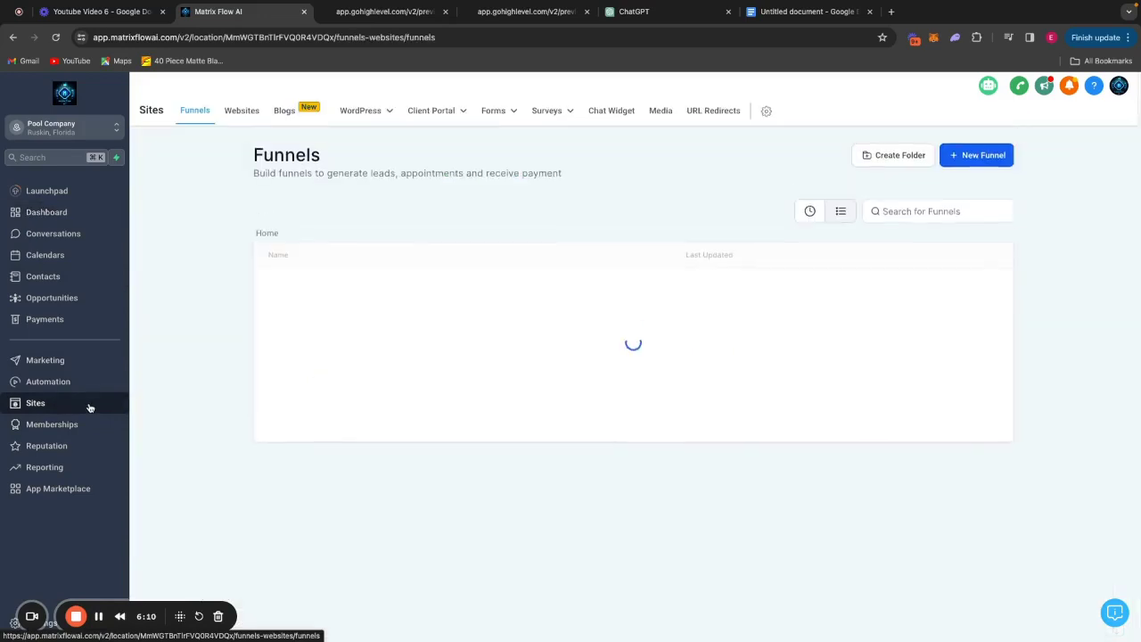
click(241, 110)
Create a new form from scratch in the Forms builder named 'Opt in form 2'.
click(472, 137)
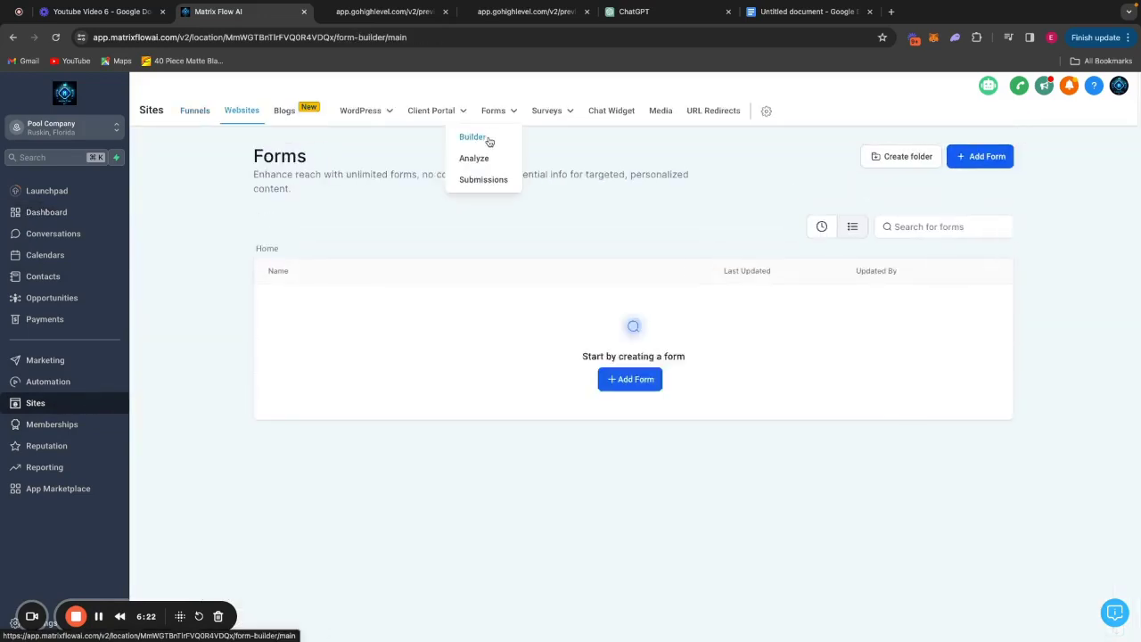
click(981, 156)
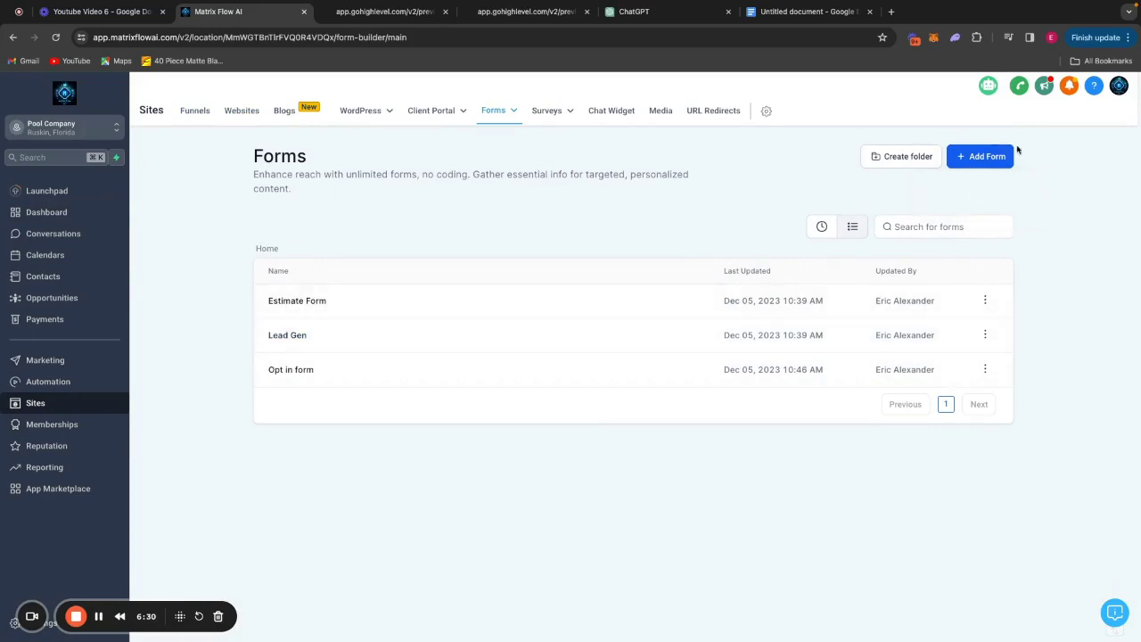
click(1008, 158)
click(980, 186)
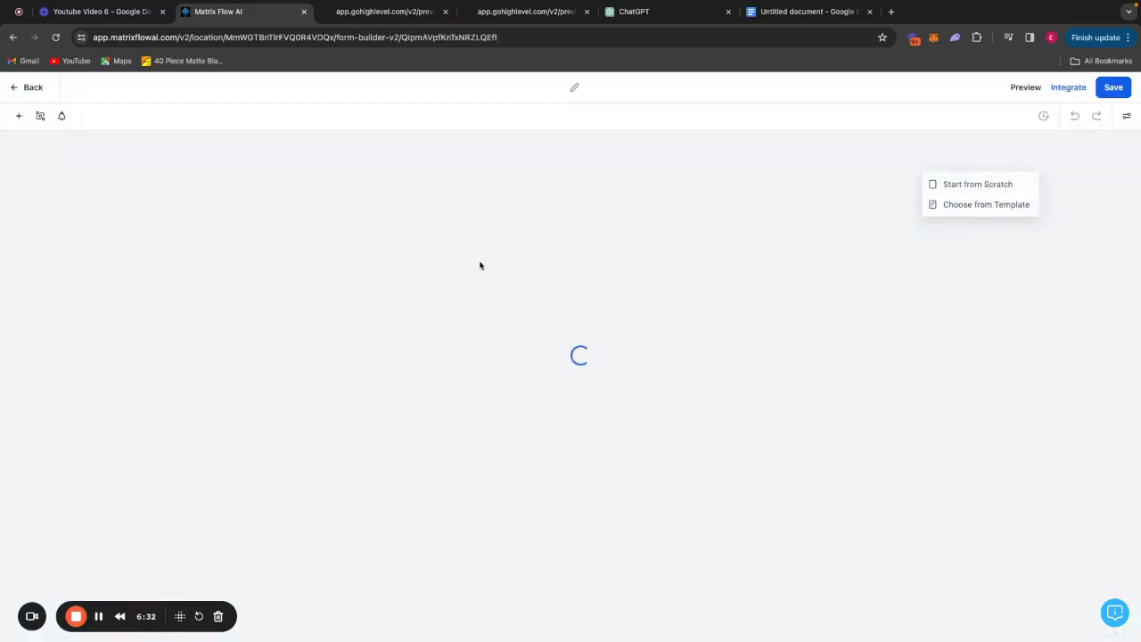
click(532, 92)
text(O)
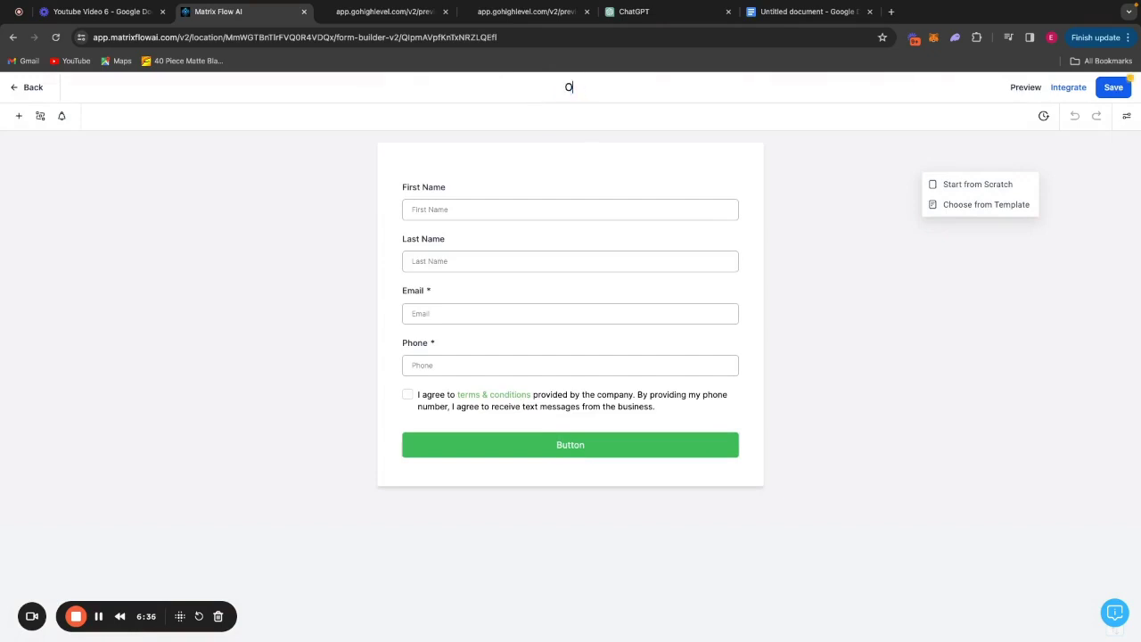
text(pt in form 2)
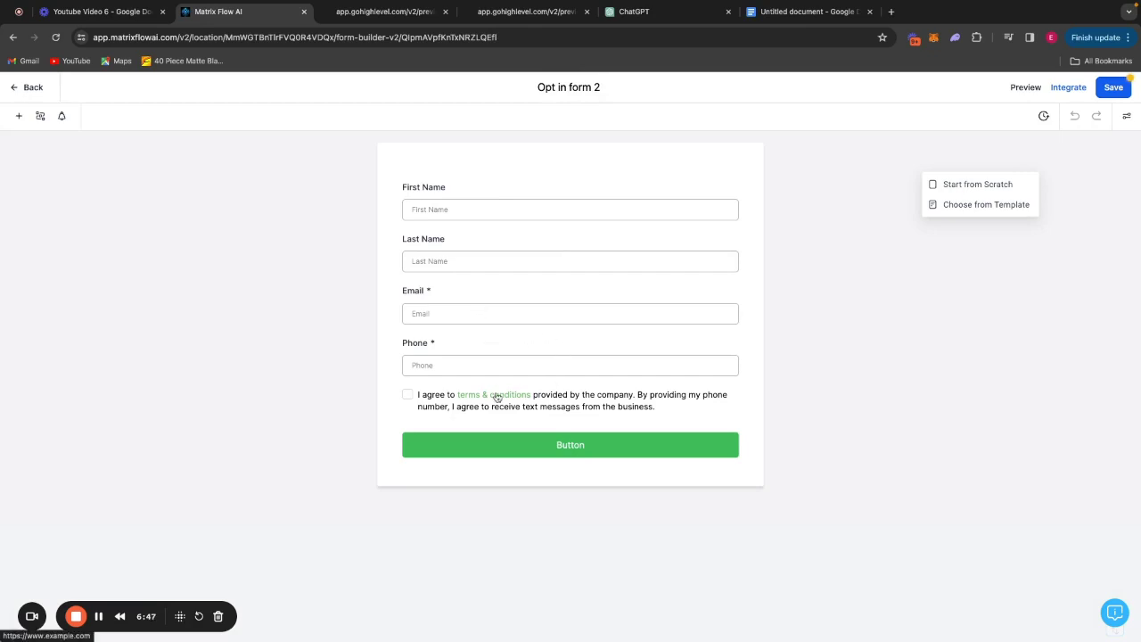
Check where the terms & conditions link leads and select the terms consent checkbox.
click(497, 395)
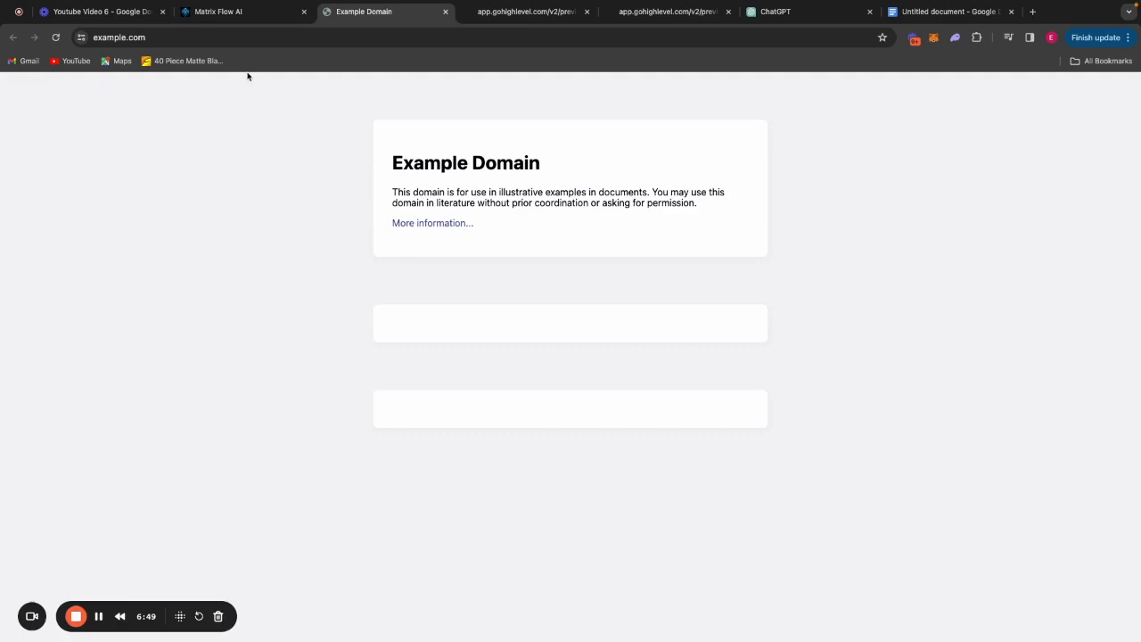
click(247, 12)
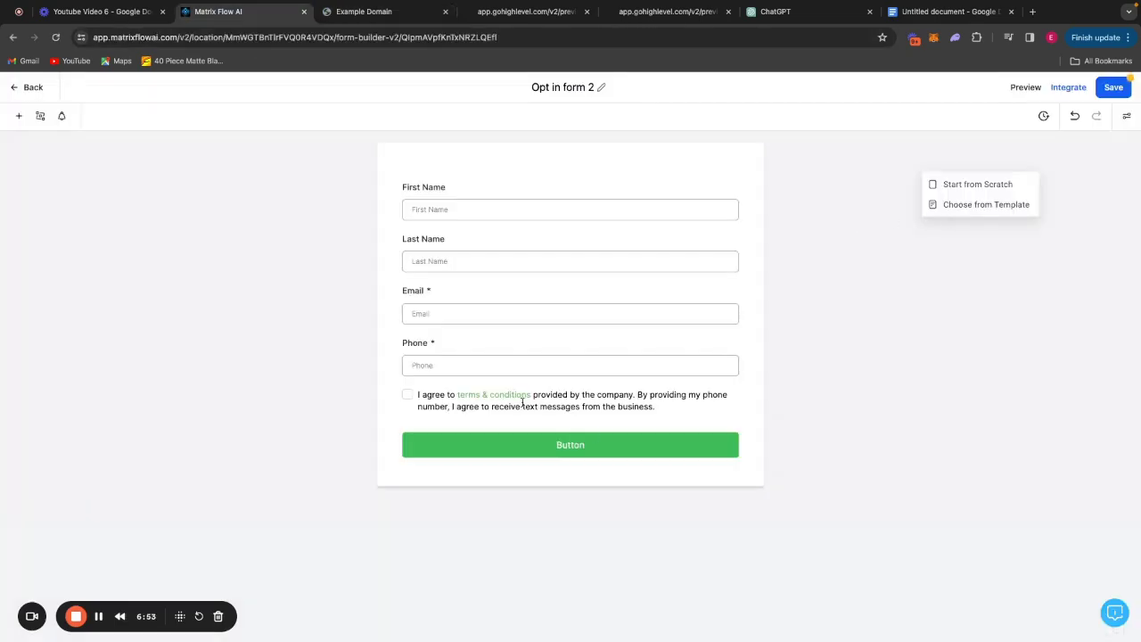
click(609, 405)
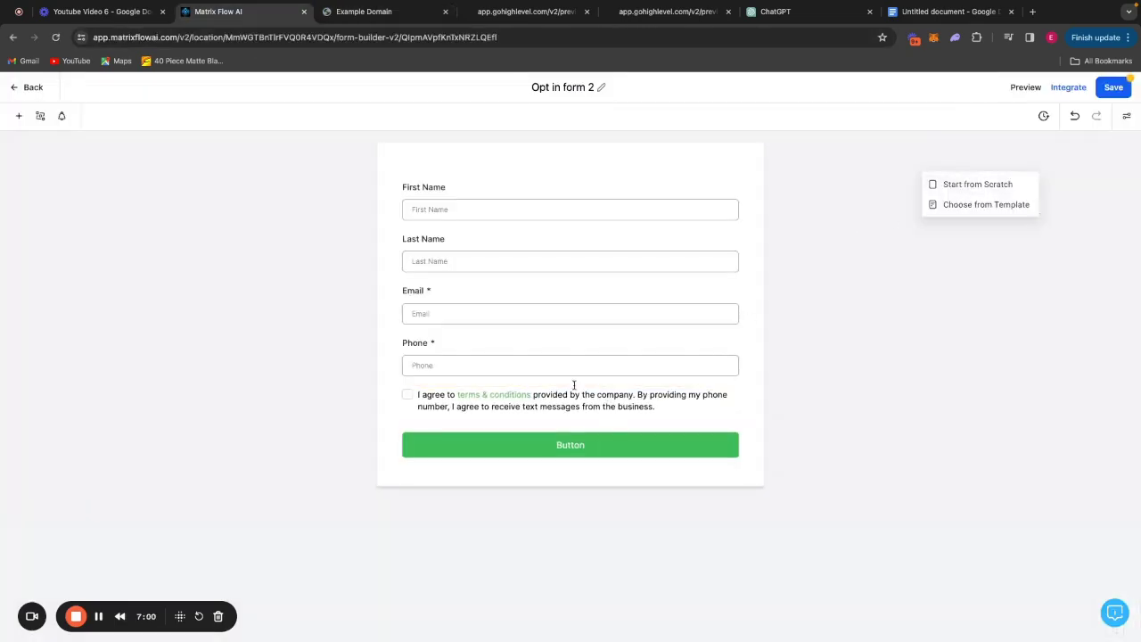
Change the consent text to 'I agree to privacy policy and terms & conditions' and save the form.
click(575, 406)
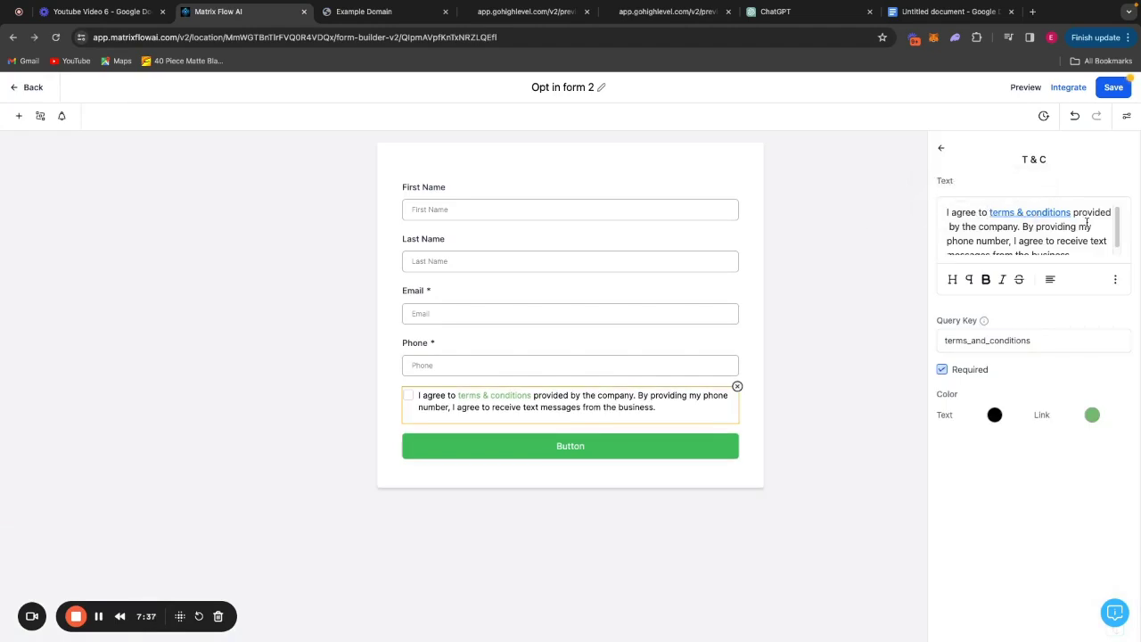
text(the)
key(BackSpace)
key(BackSpace)
key(BackSpace)
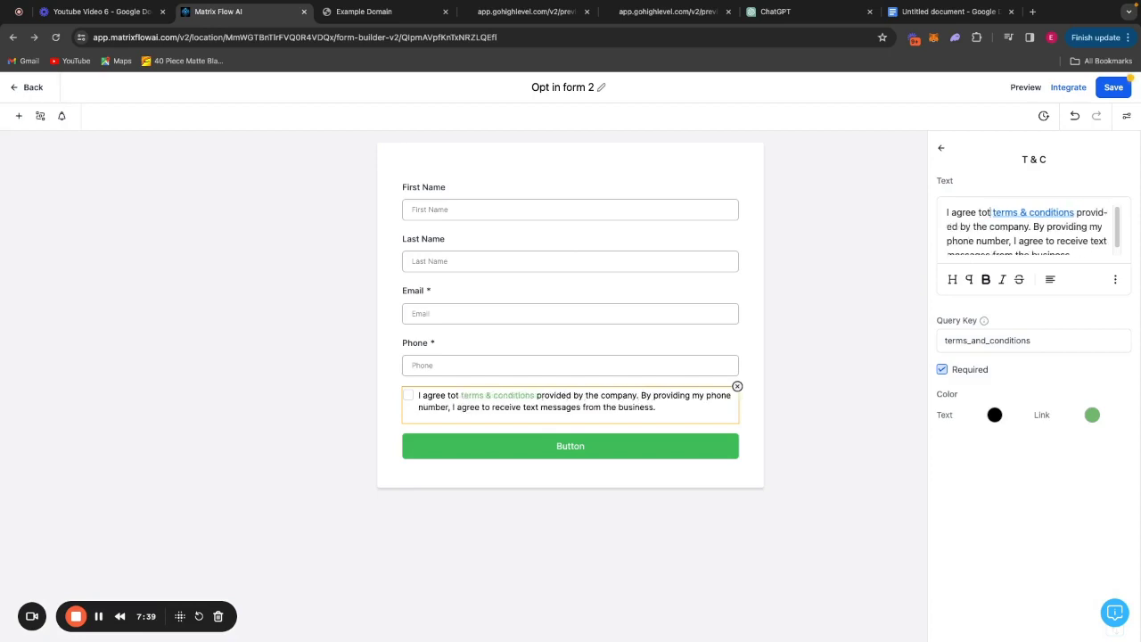
text(privacy policy )
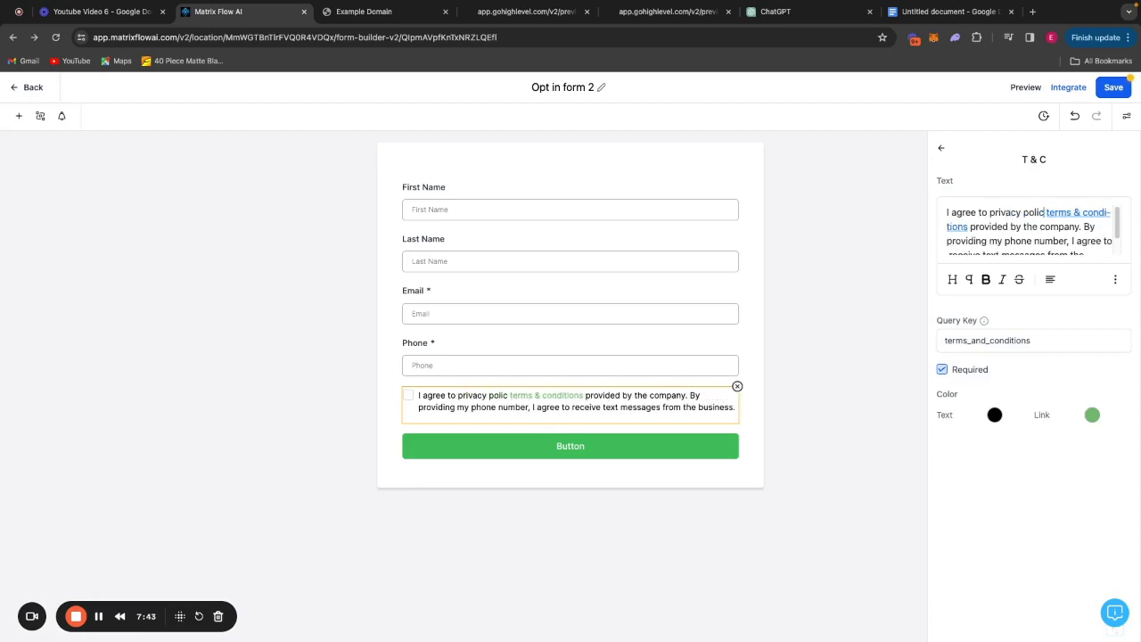
text(and)
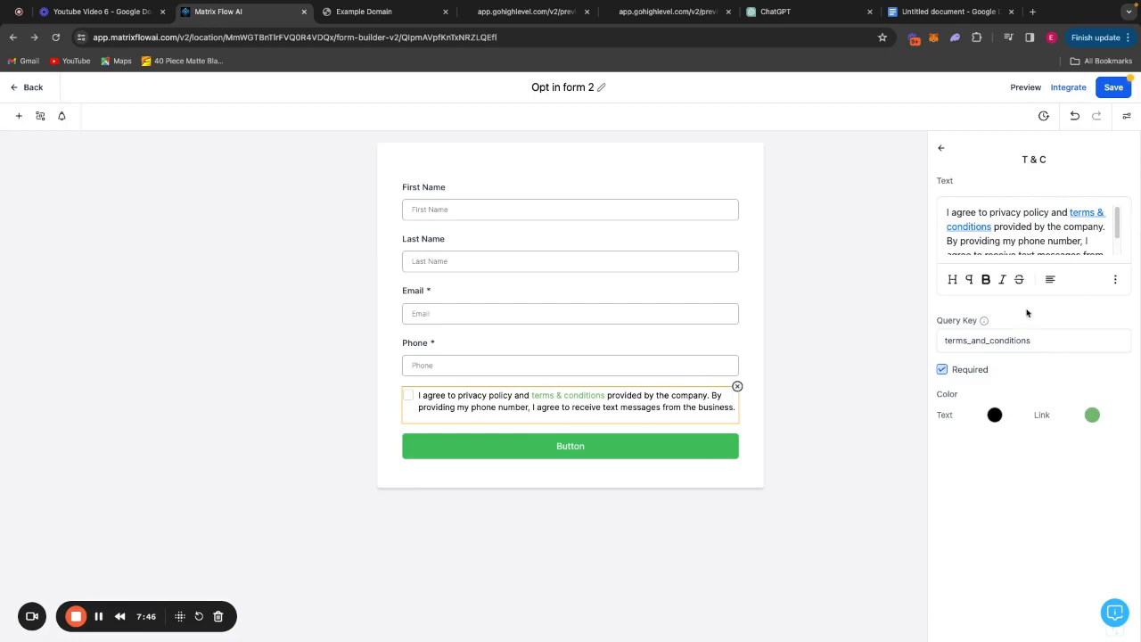
click(822, 405)
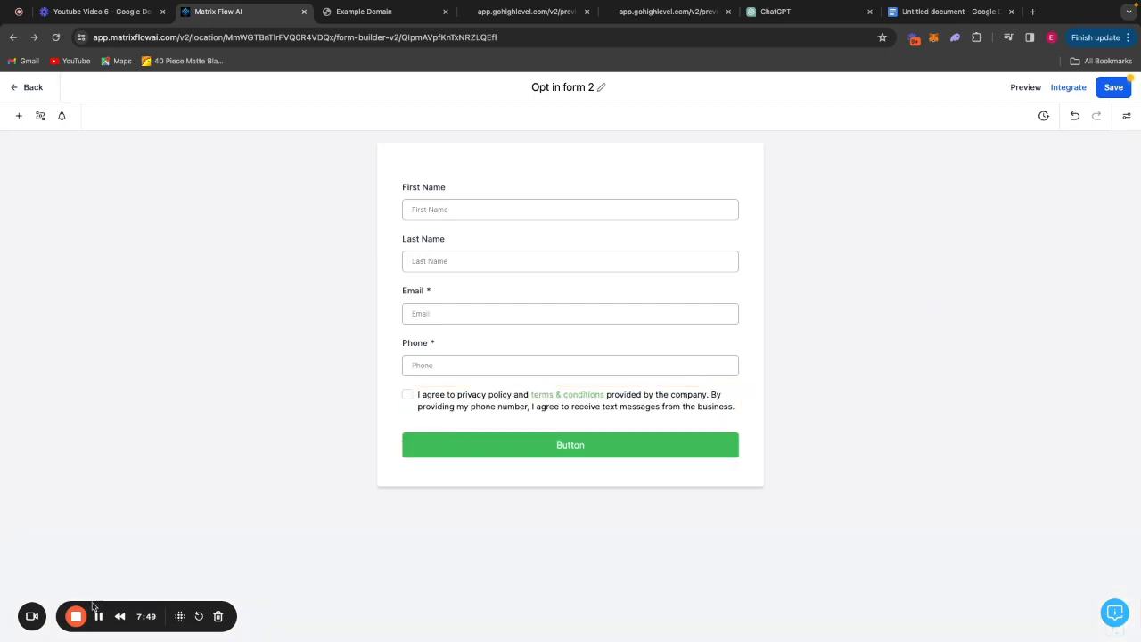
click(1116, 87)
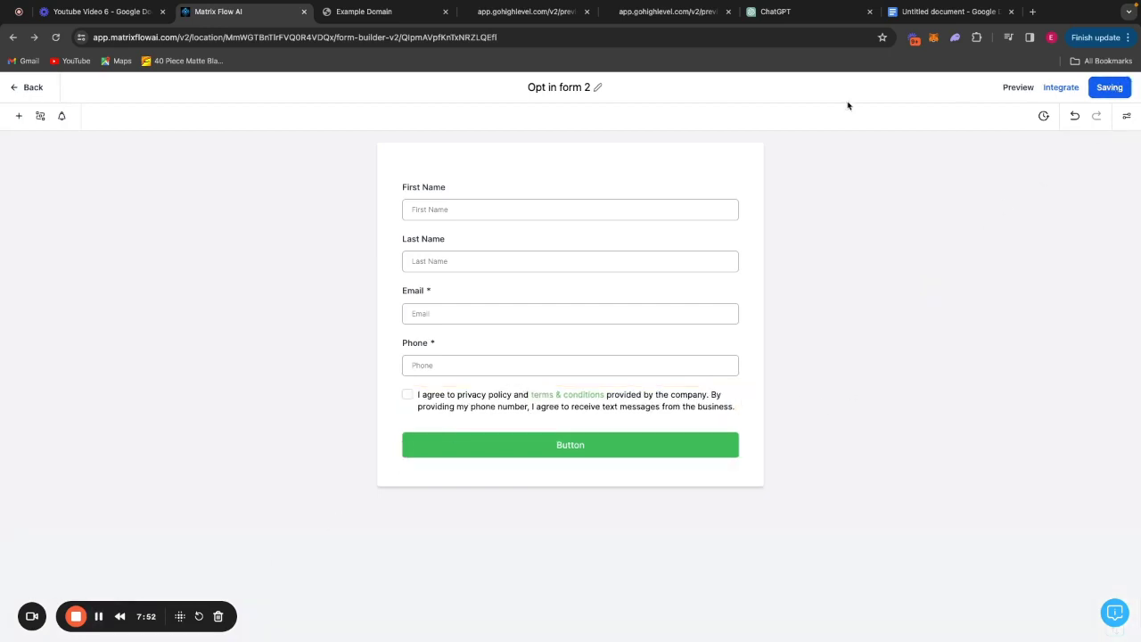
click(39, 87)
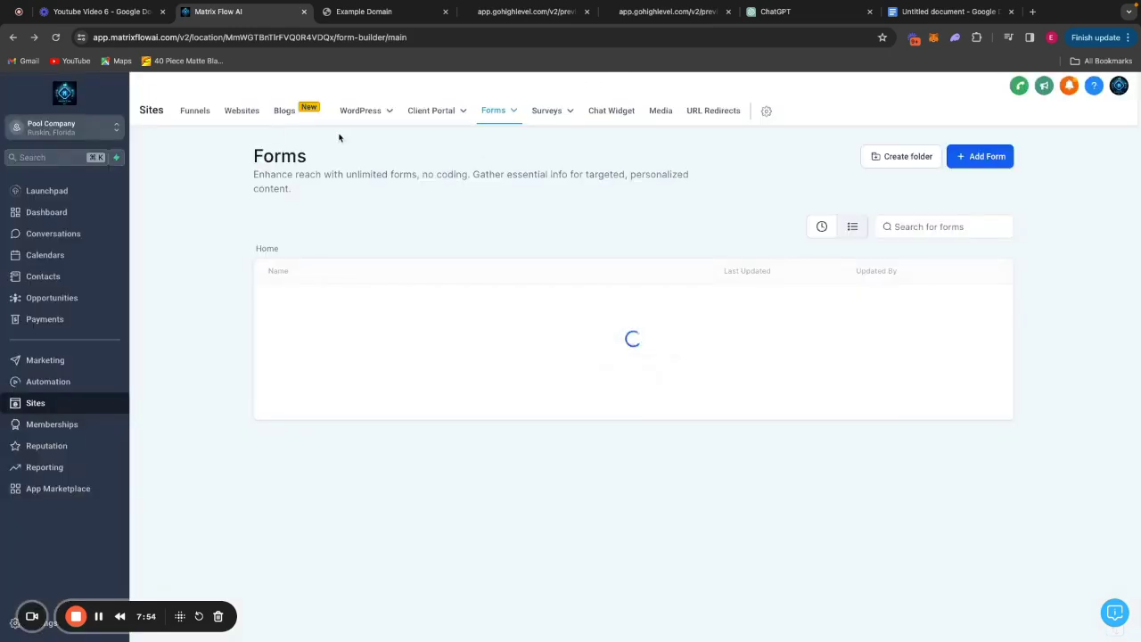
Create a new Privacy Policy website from the websites list.
click(242, 110)
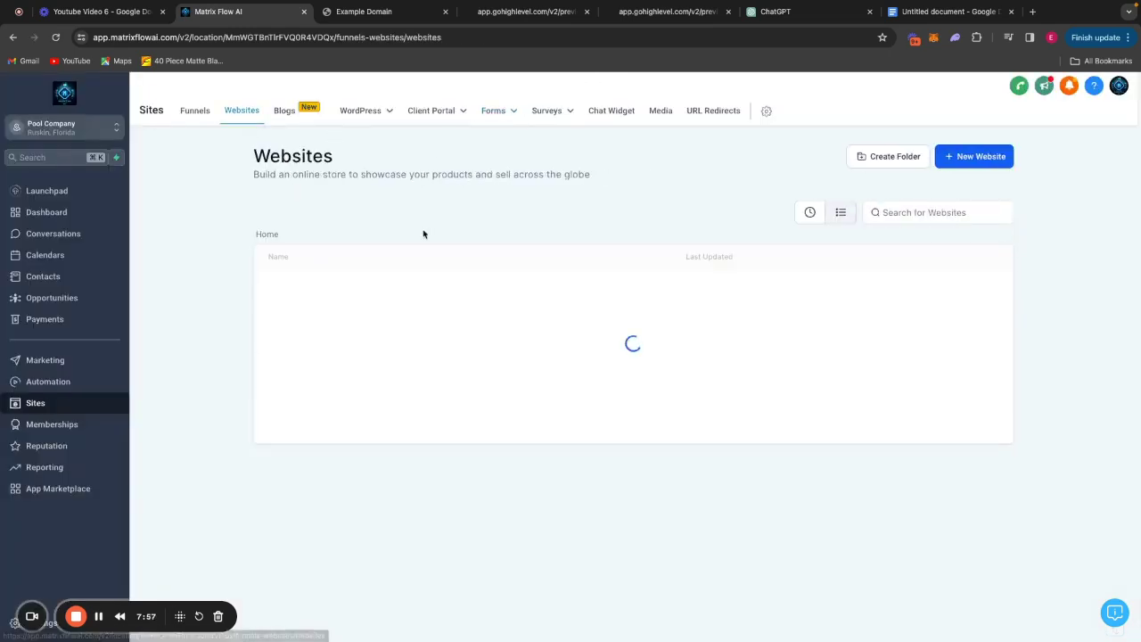
click(980, 157)
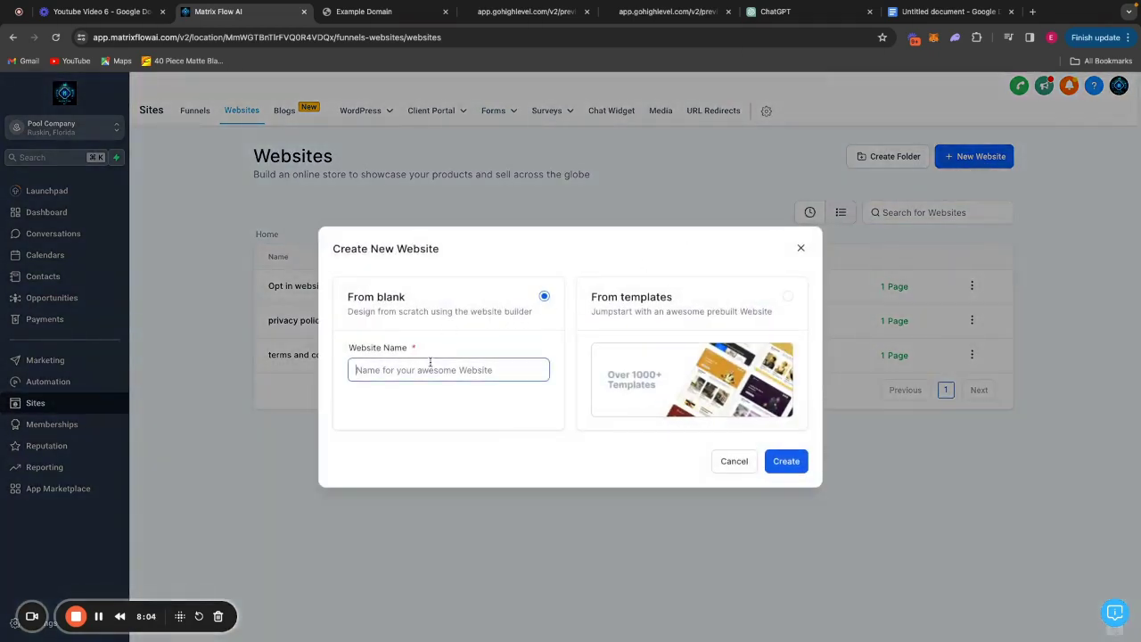
text(Privacy Policy 2)
click(780, 461)
Add a blank page named 'Privacy Policy 2' to the new website.
click(529, 295)
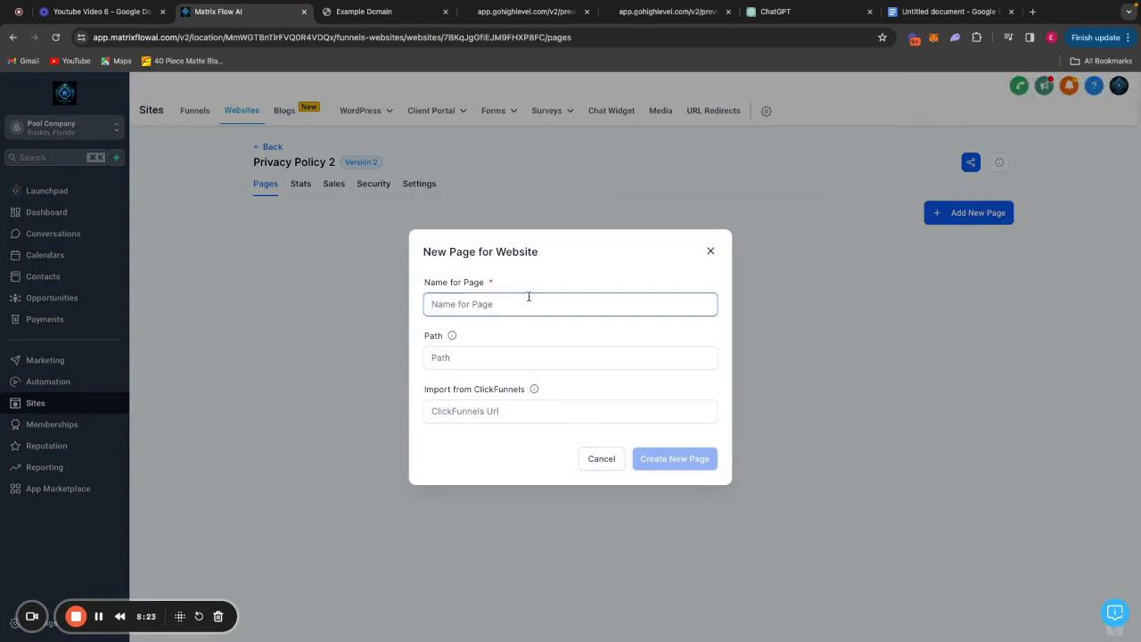
text(Privacy)
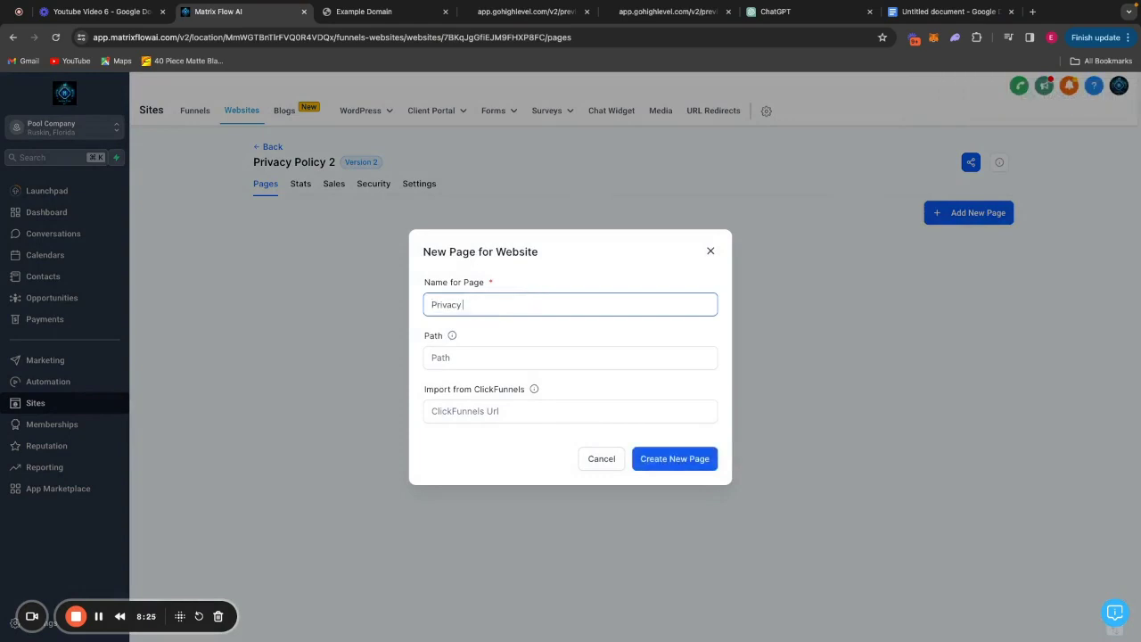
text(icy 2)
key(Tab)
click(669, 458)
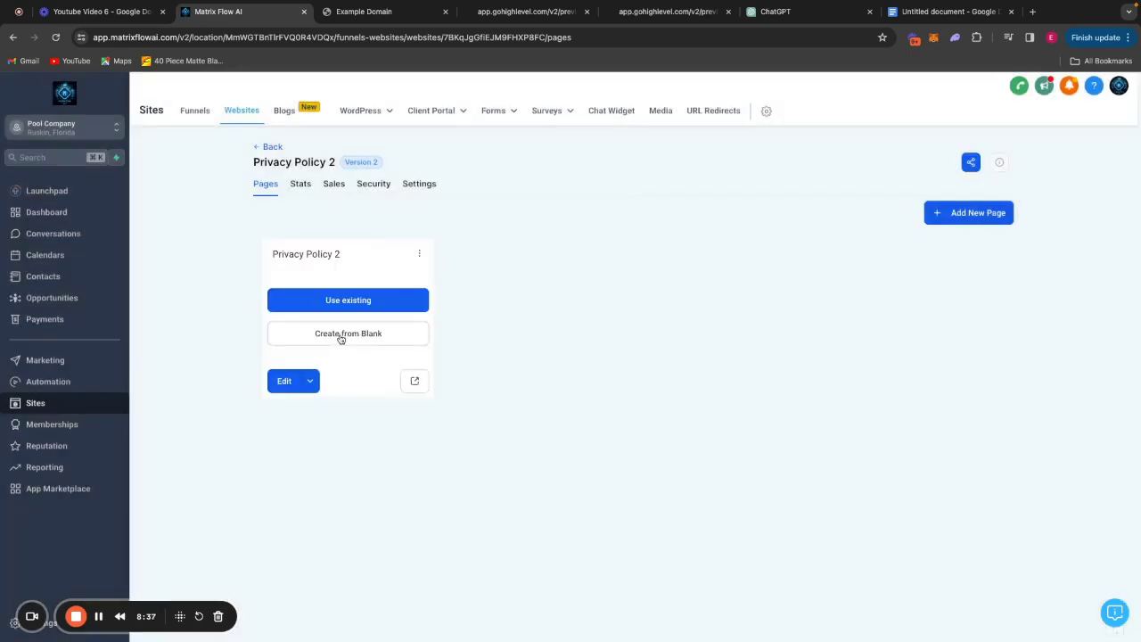
click(340, 335)
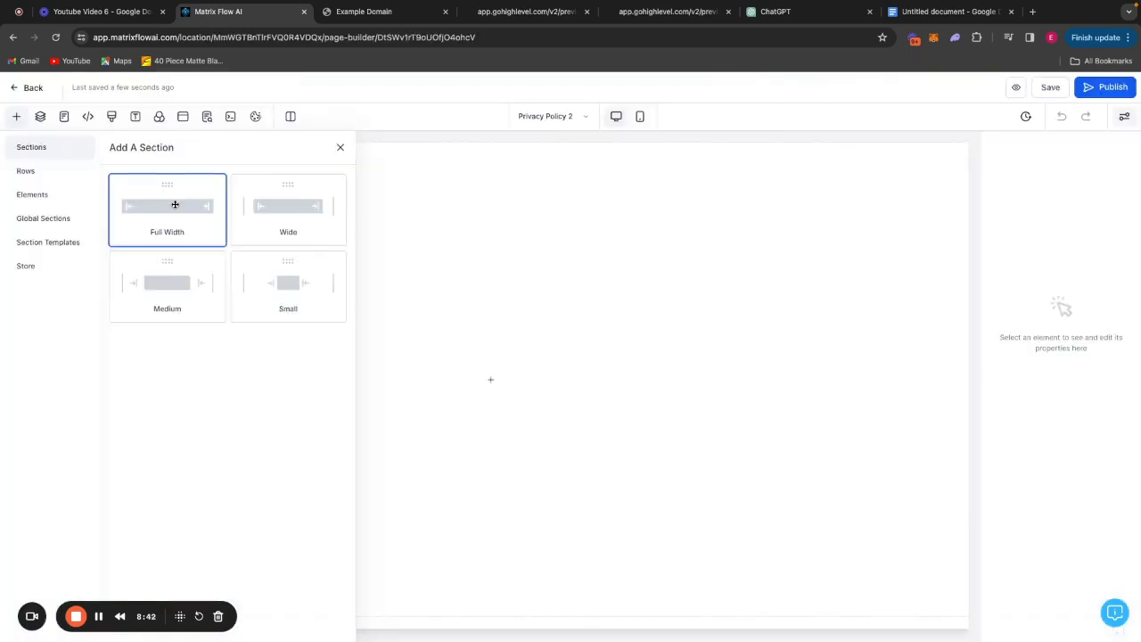
Add a full-width section with a one-column row holding a paragraph element.
click(174, 207)
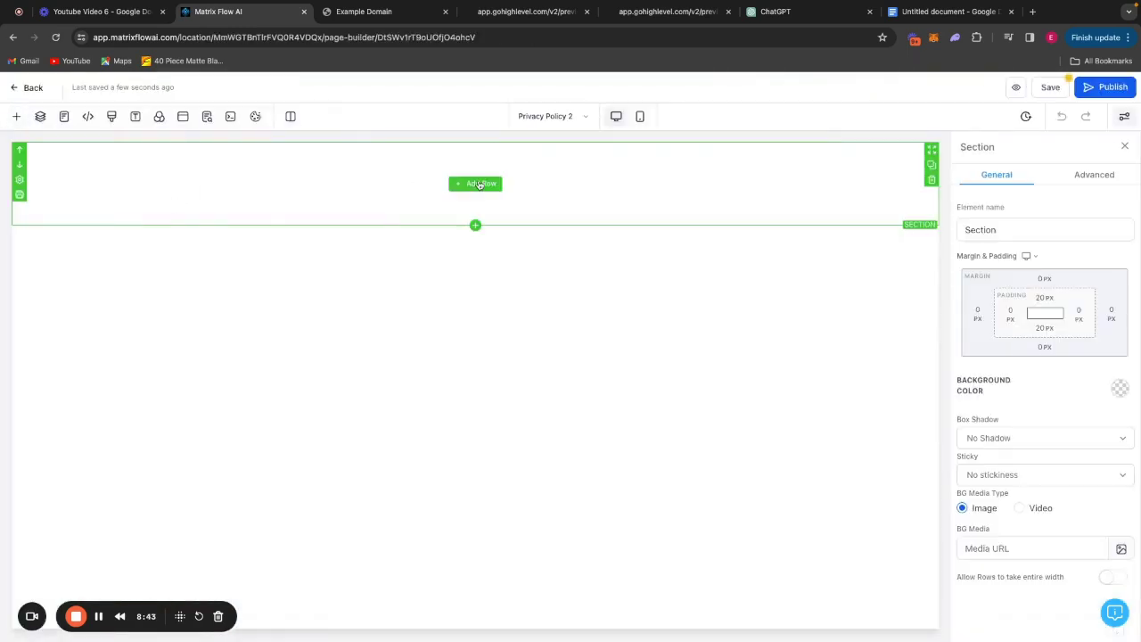
click(480, 185)
click(162, 209)
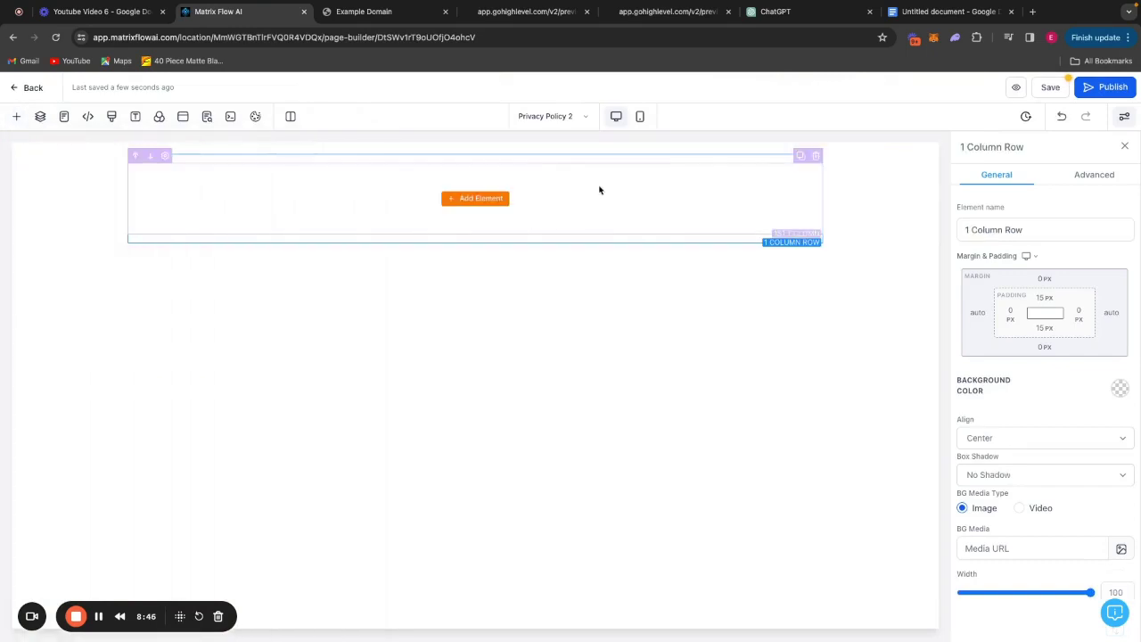
click(487, 198)
drag(301, 246, 124, 181)
Copy the Privacy Policy text from Google Docs and paste it into the paragraph.
click(937, 11)
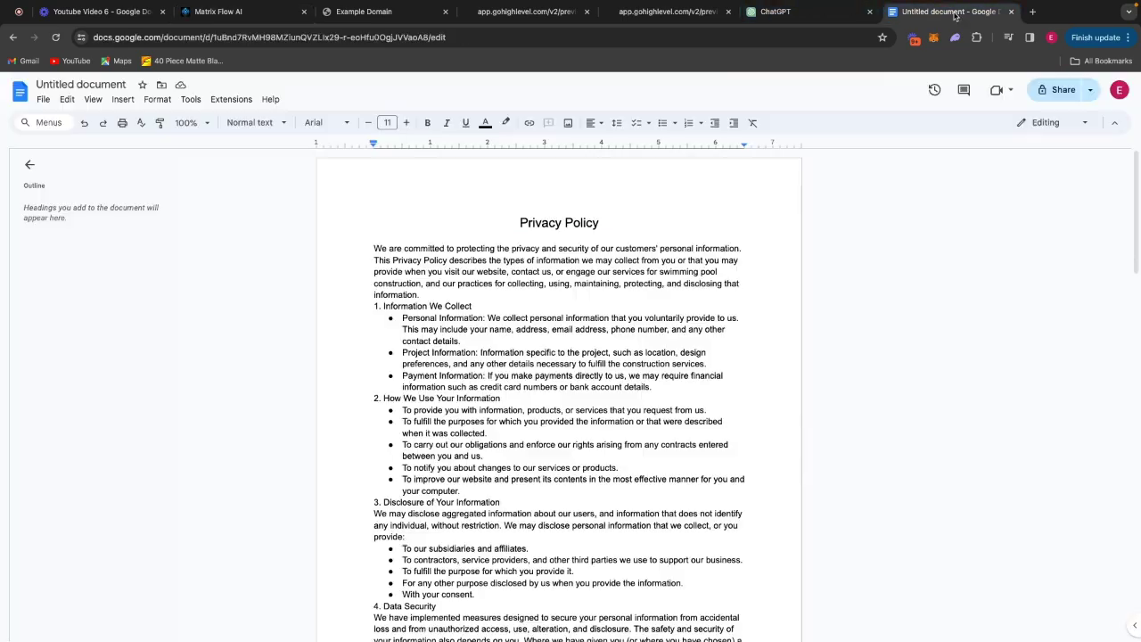
drag(378, 228, 534, 637)
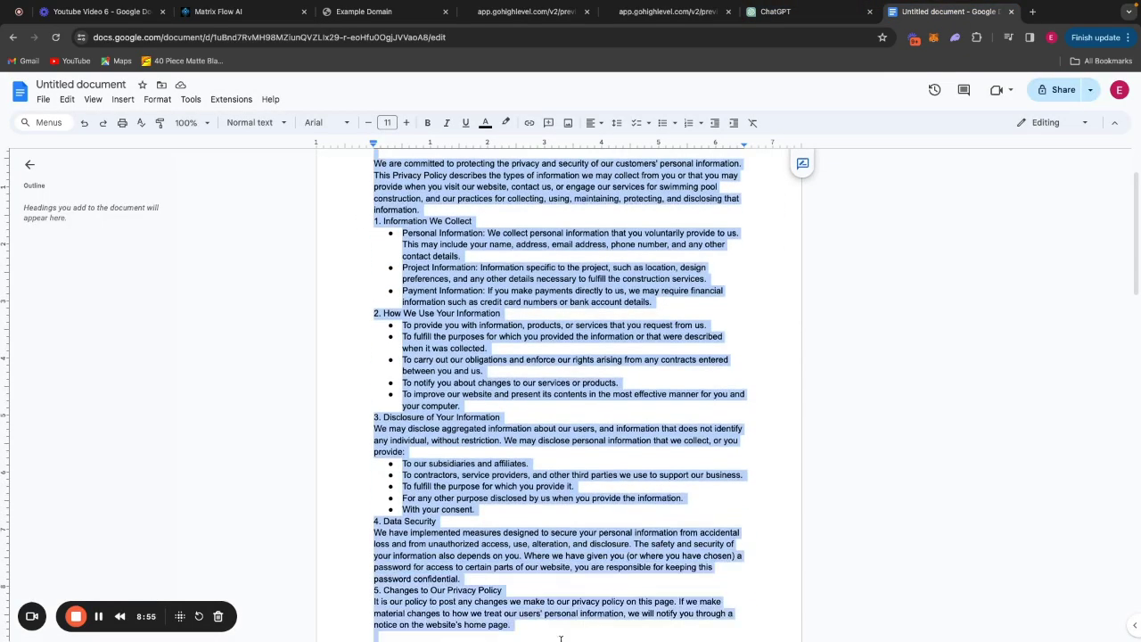
scroll(535, 535, down, 4)
click(218, 11)
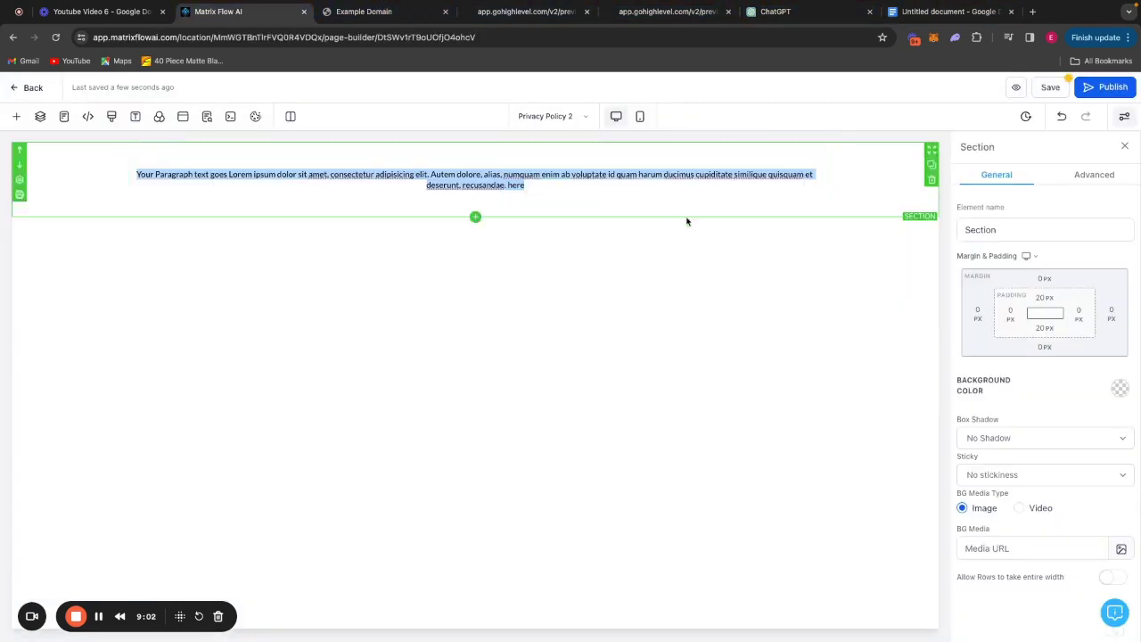
key(ctrl+v)
Set the paragraph font size to 20 px and save the page.
click(677, 319)
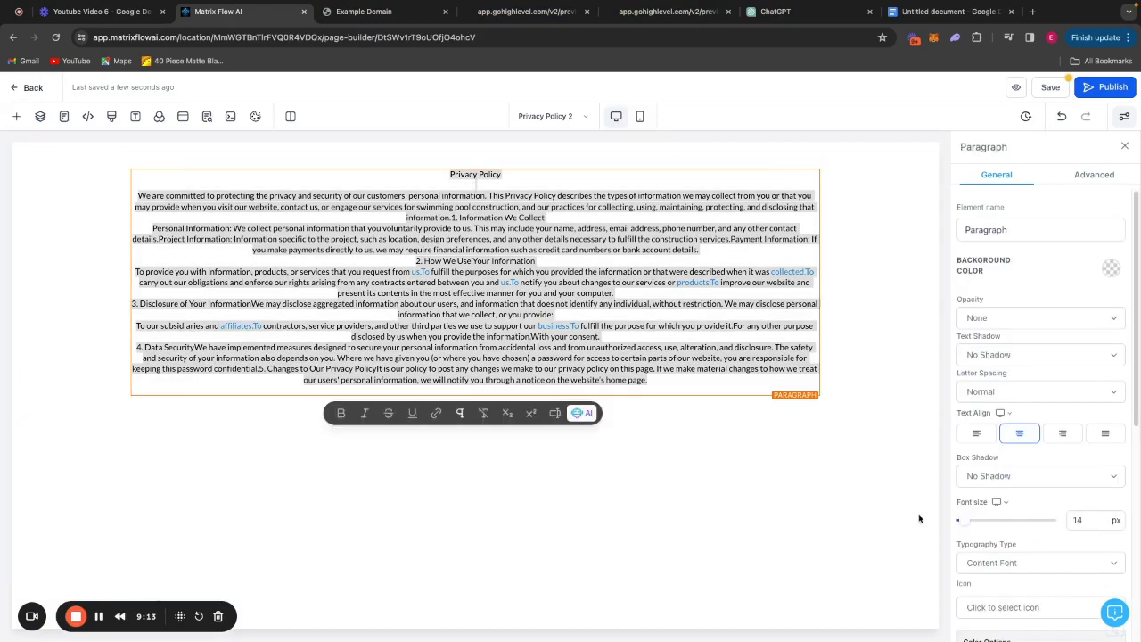
drag(956, 524, 975, 524)
drag(975, 524, 969, 525)
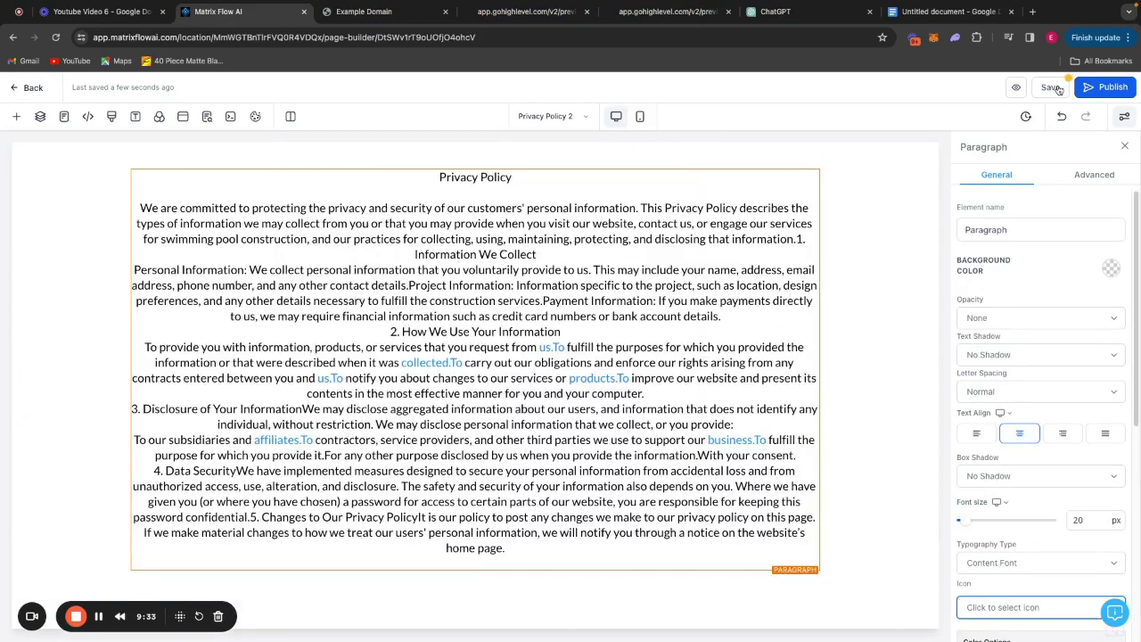
click(1052, 87)
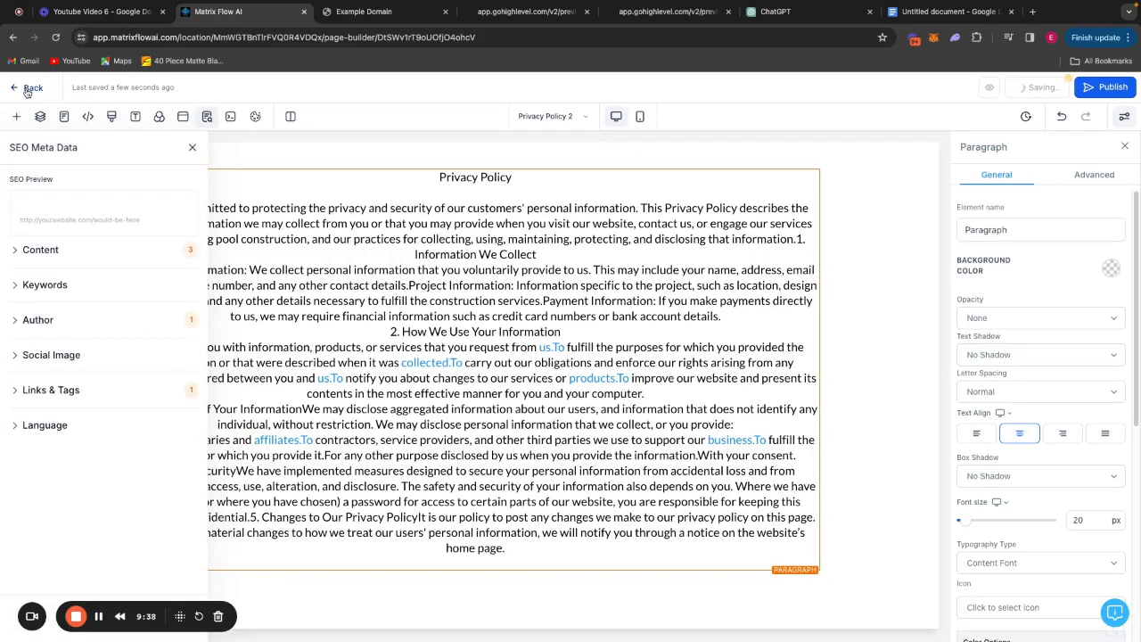
click(29, 88)
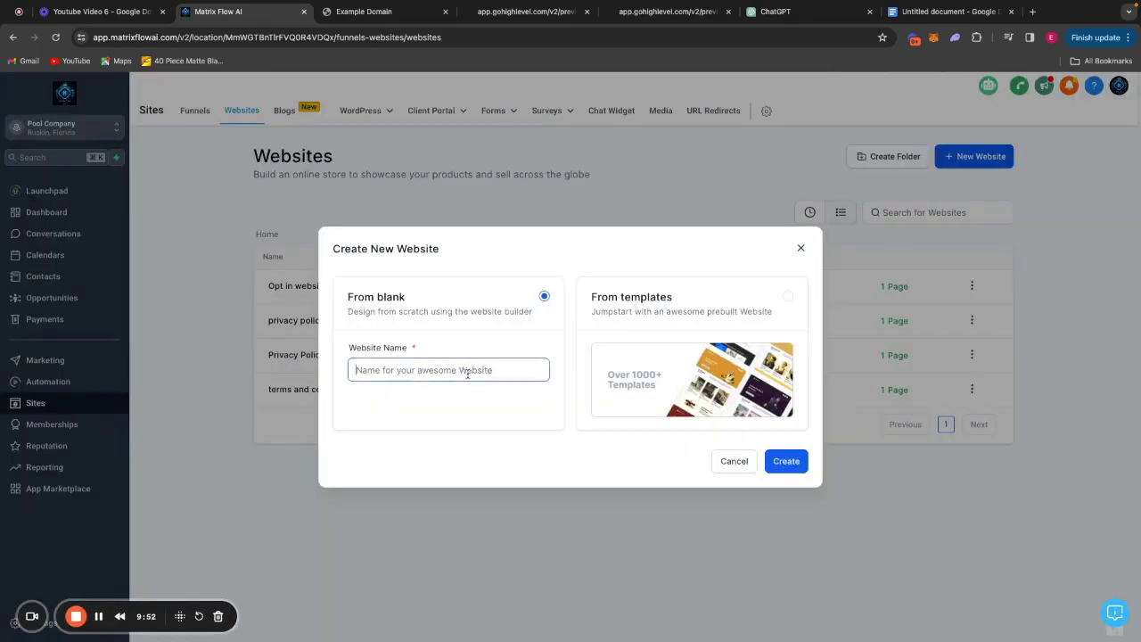
Create a website named 'Terms of Services page 2' with a blank page.
click(467, 374)
text(Terms of Services)
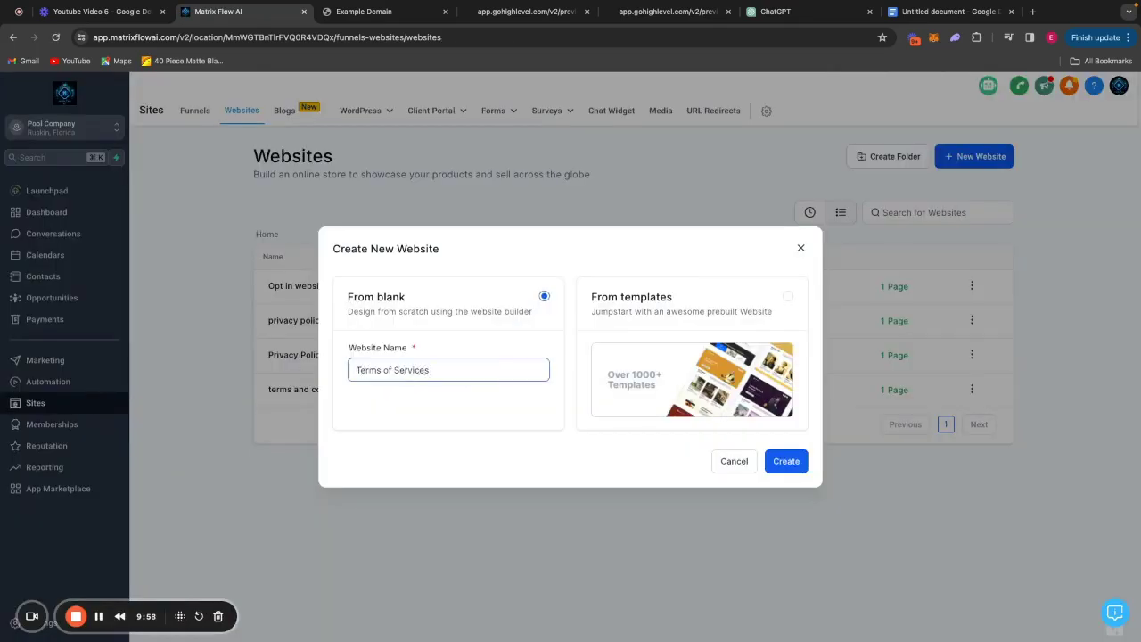
text( page 2)
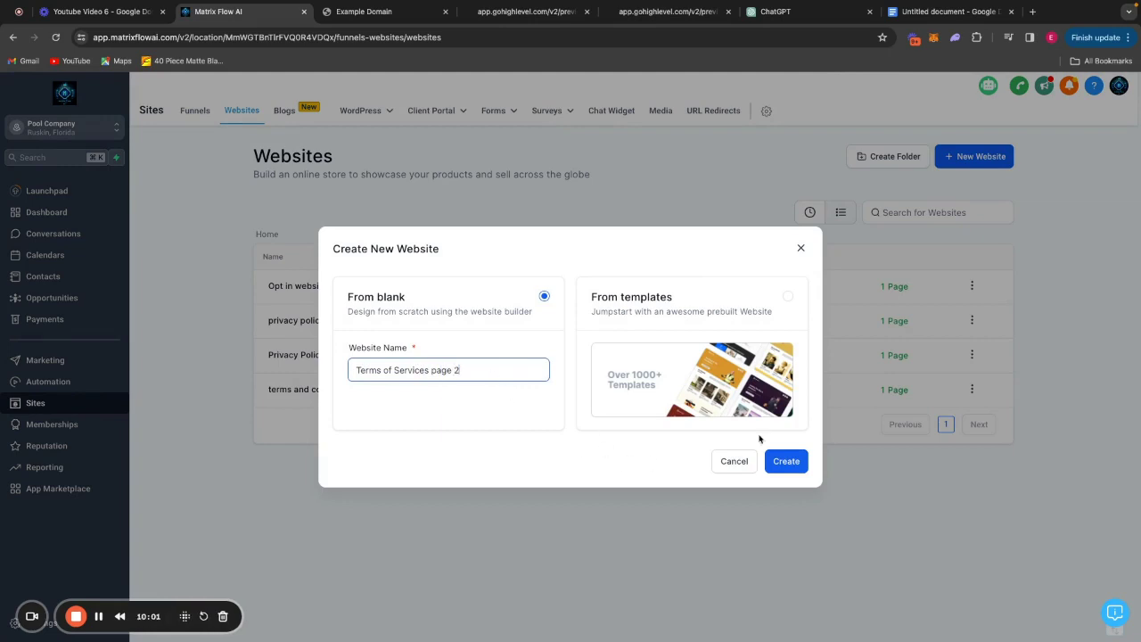
click(784, 461)
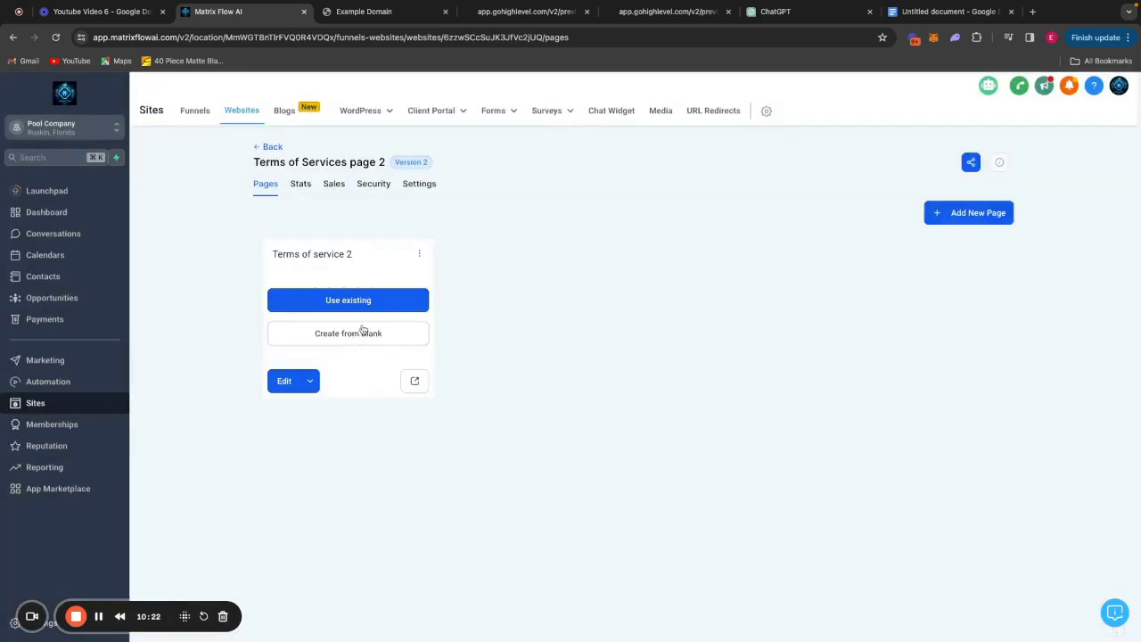
click(349, 331)
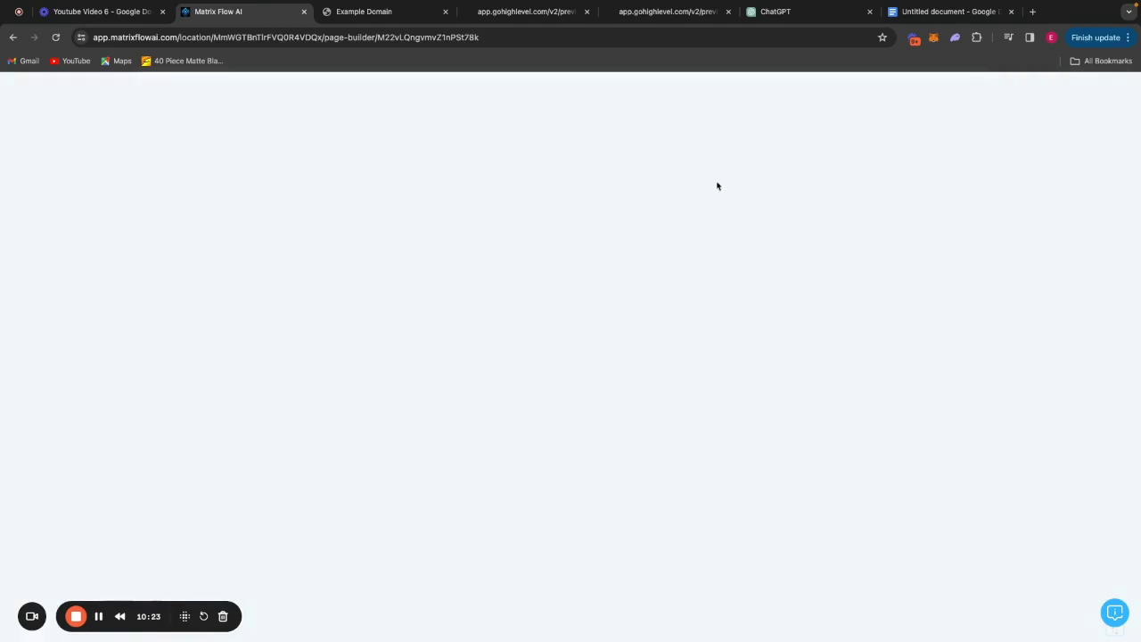
Copy the Terms of Service text and add a one-column row with a paragraph element.
click(958, 13)
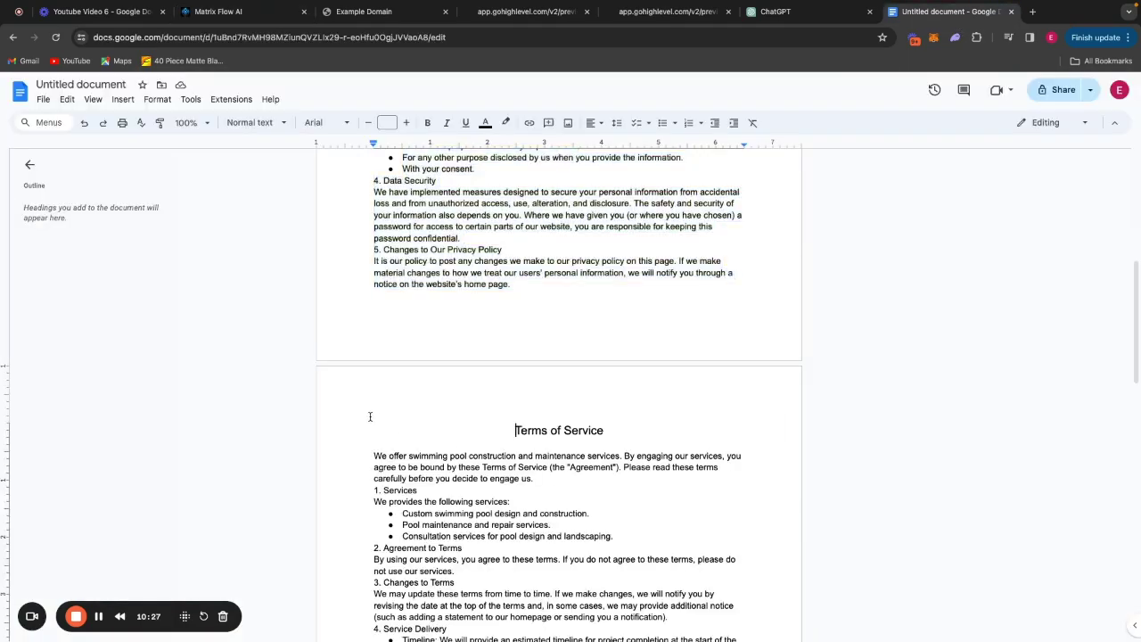
drag(374, 415, 671, 442)
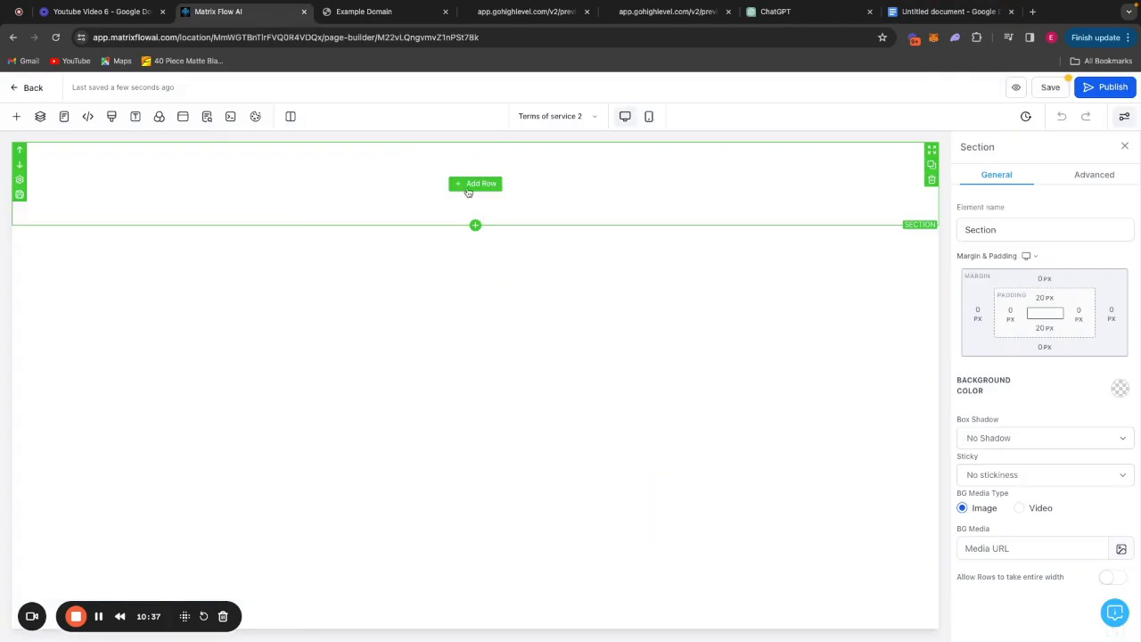
click(474, 181)
click(165, 204)
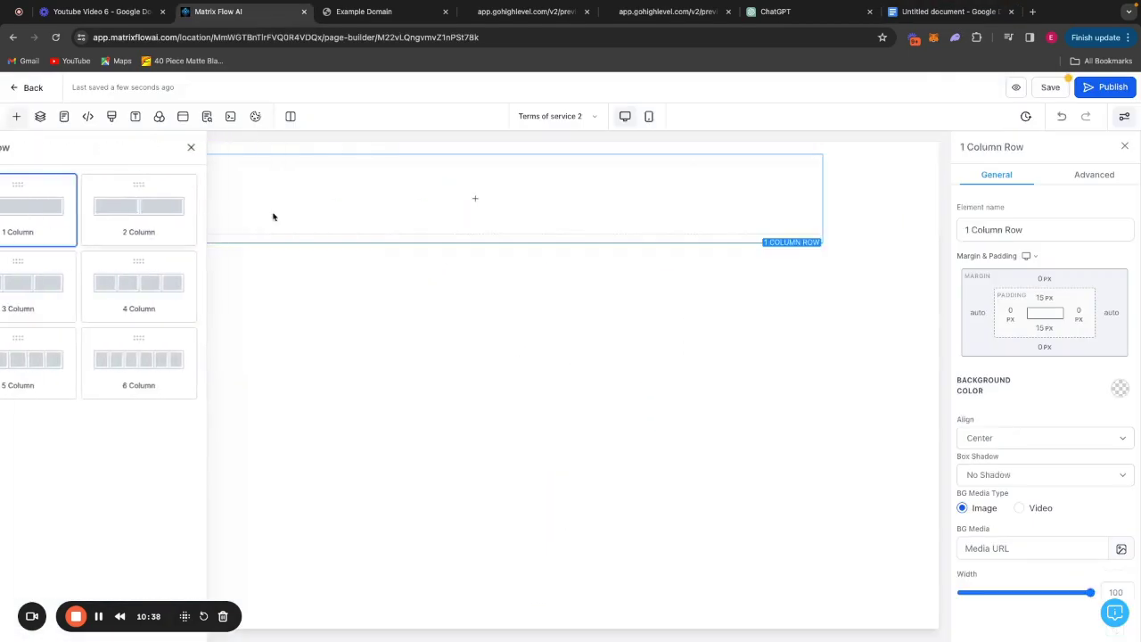
click(493, 199)
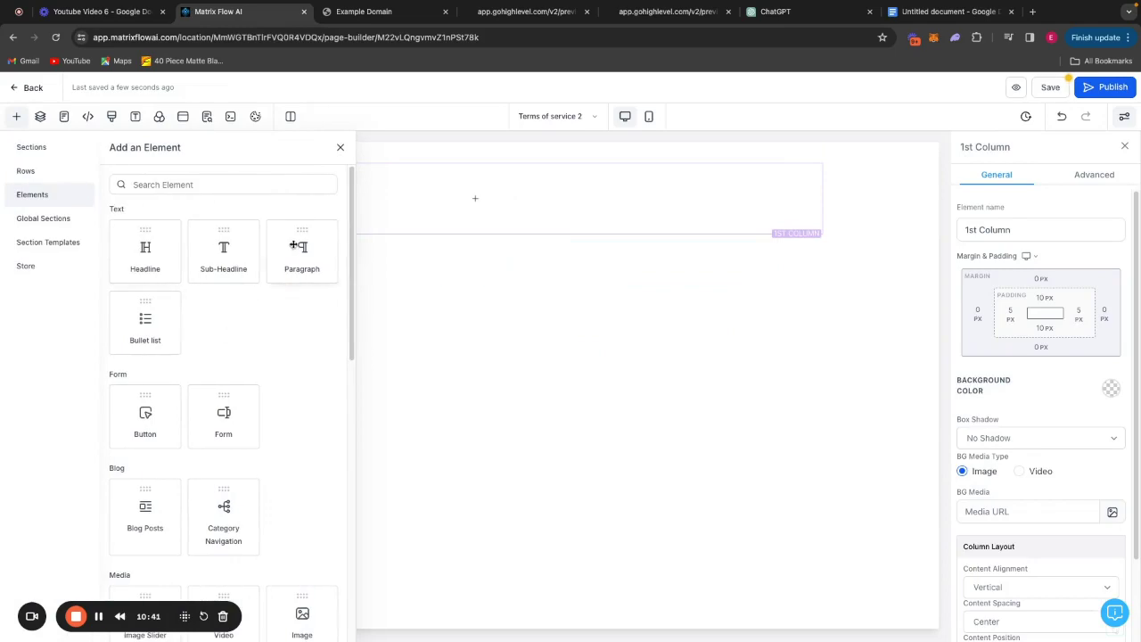
drag(293, 245, 530, 223)
Paste the Terms of Service text into the paragraph and set its font size to 20.
key(ctrl+v)
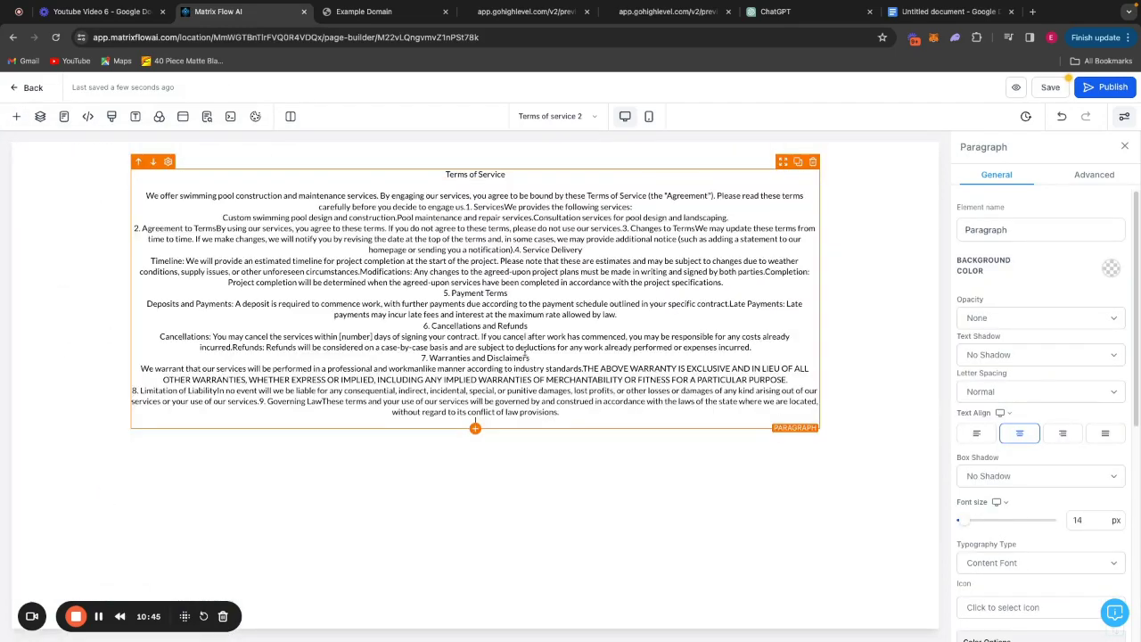
drag(1084, 520, 1063, 526)
text(20)
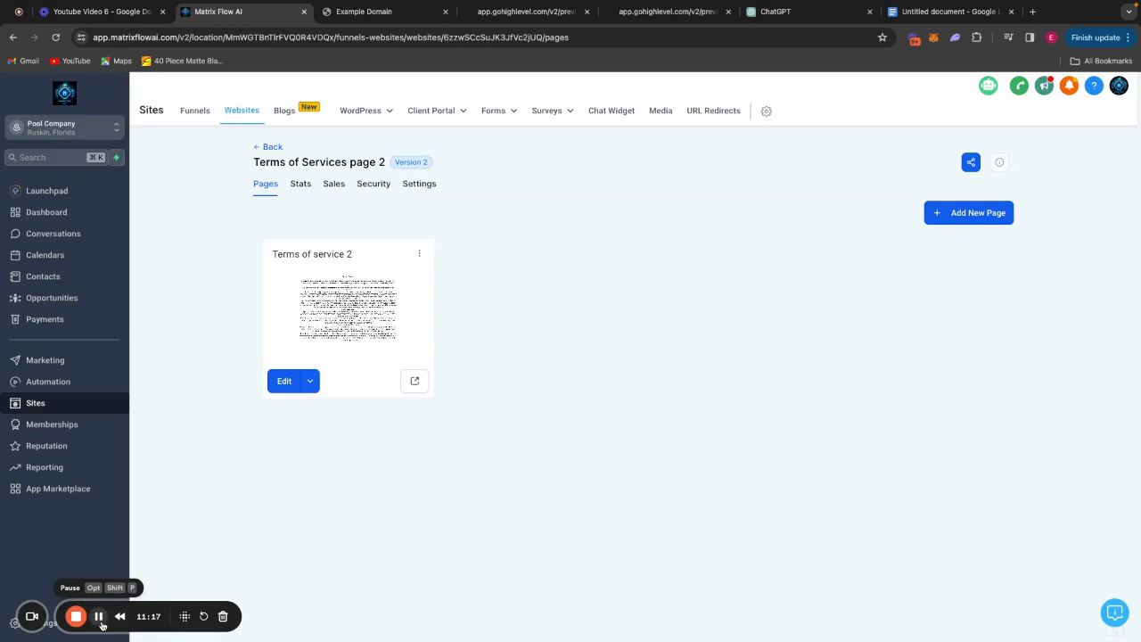
click(100, 617)
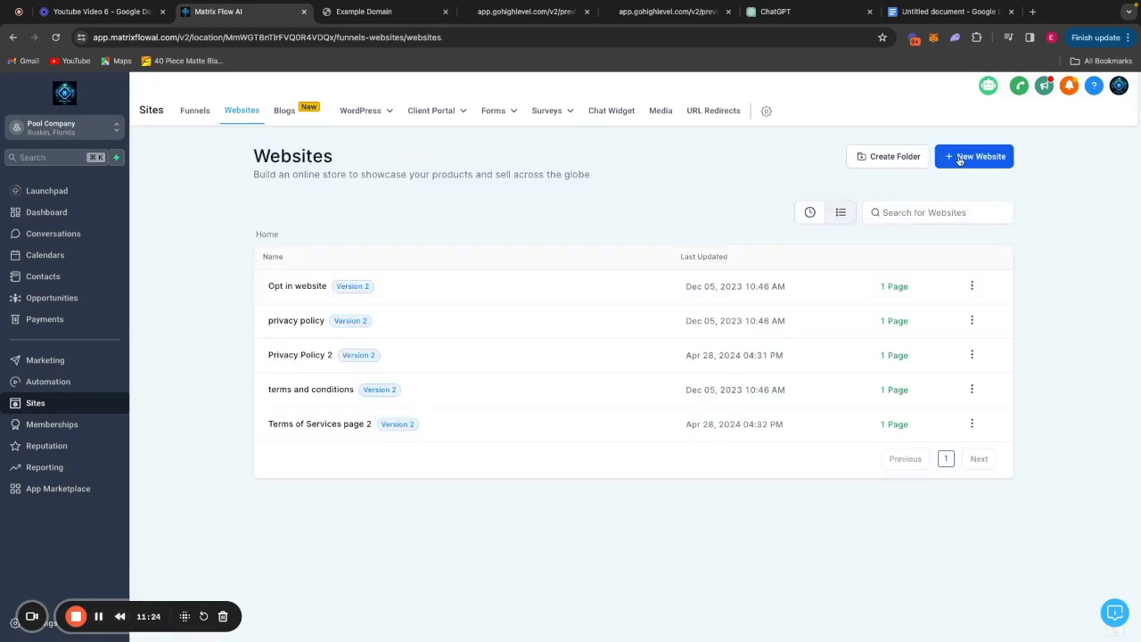
Create a new website named 'Opt in page 2'.
click(959, 156)
click(501, 365)
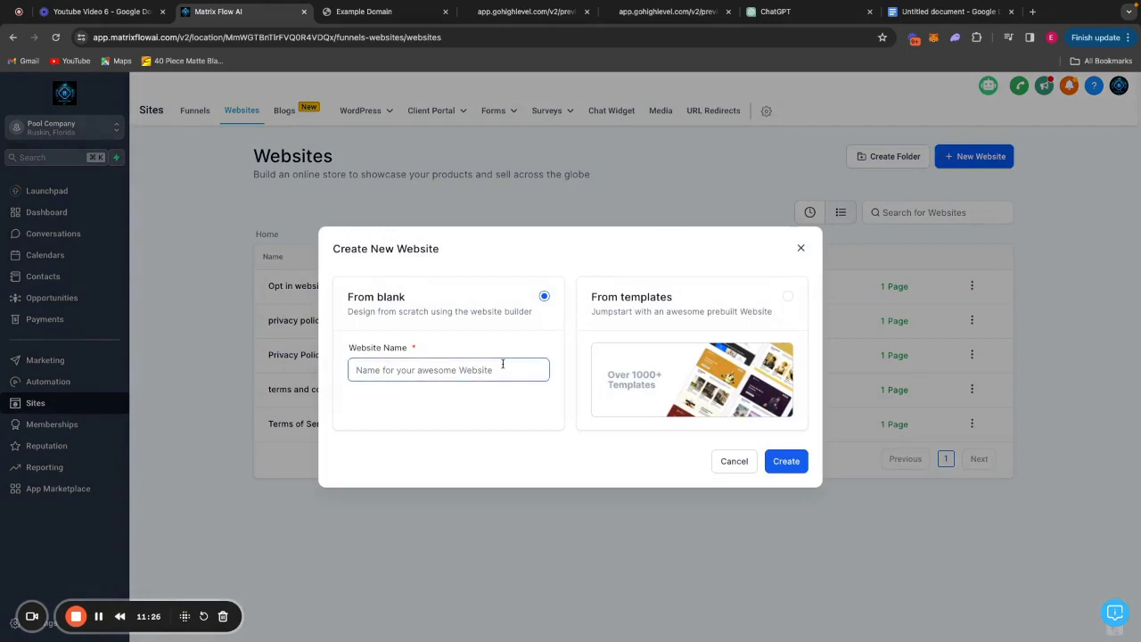
text(Opt in page 2)
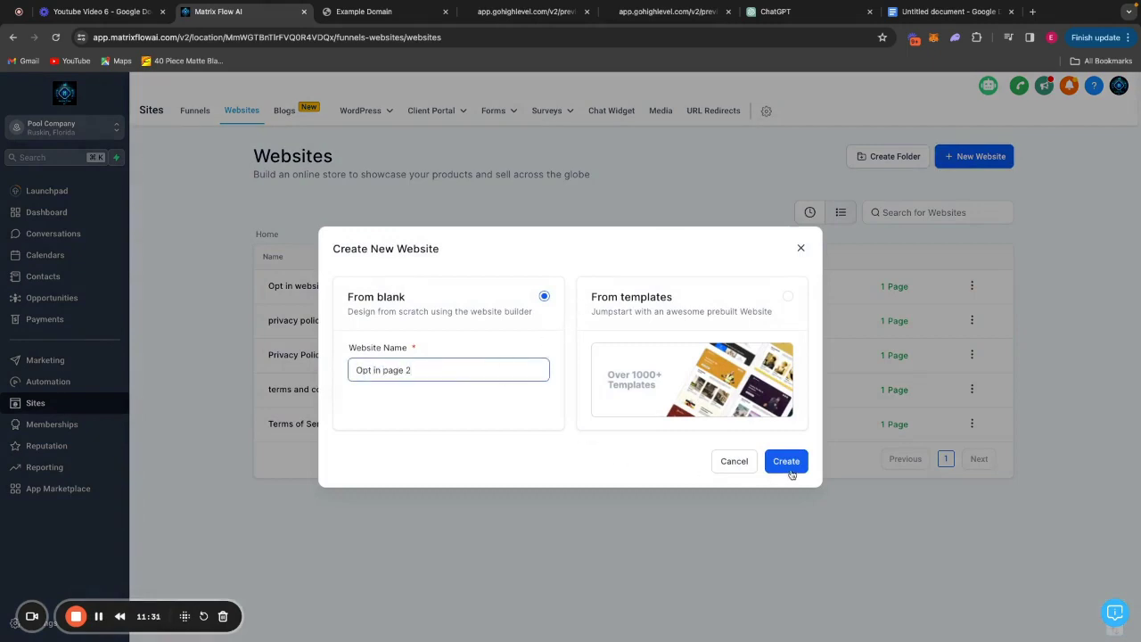
click(788, 469)
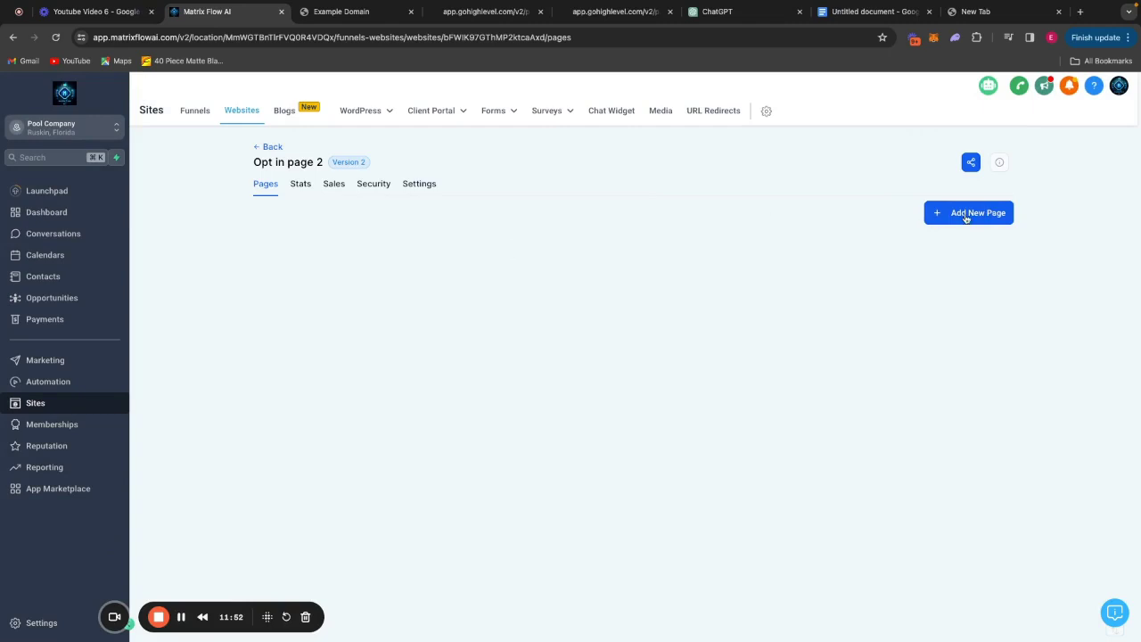
Begin adding a new page to the site, named 'Opt in'.
click(966, 218)
click(639, 295)
text(Opt in)
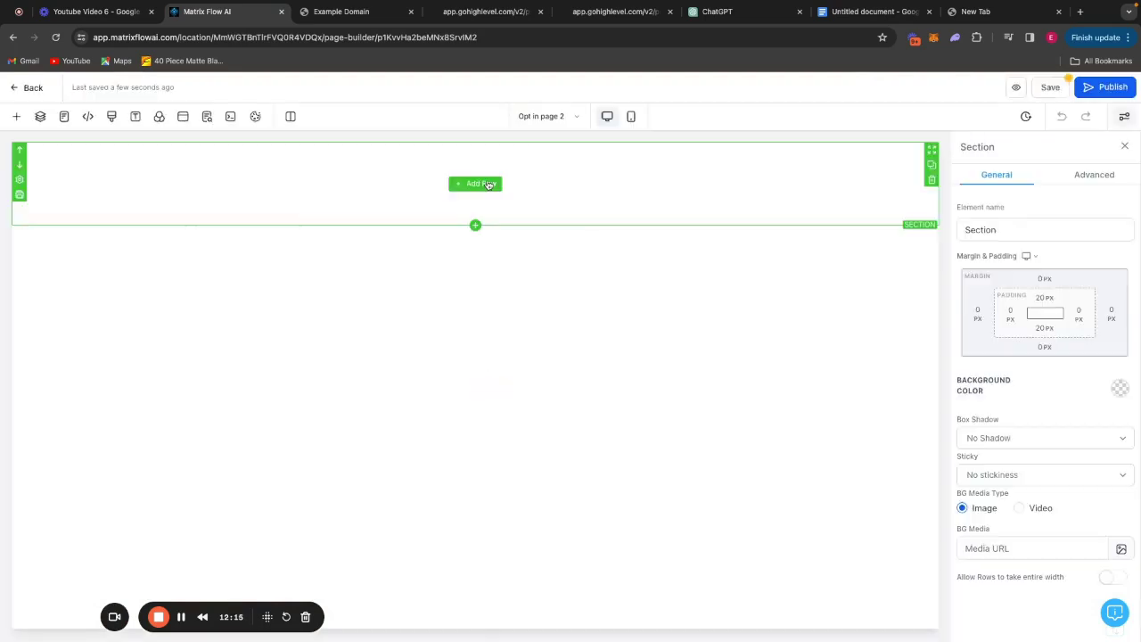
Add a one-column row with a form element showing Opt in form 2, then save the page.
click(479, 184)
click(165, 204)
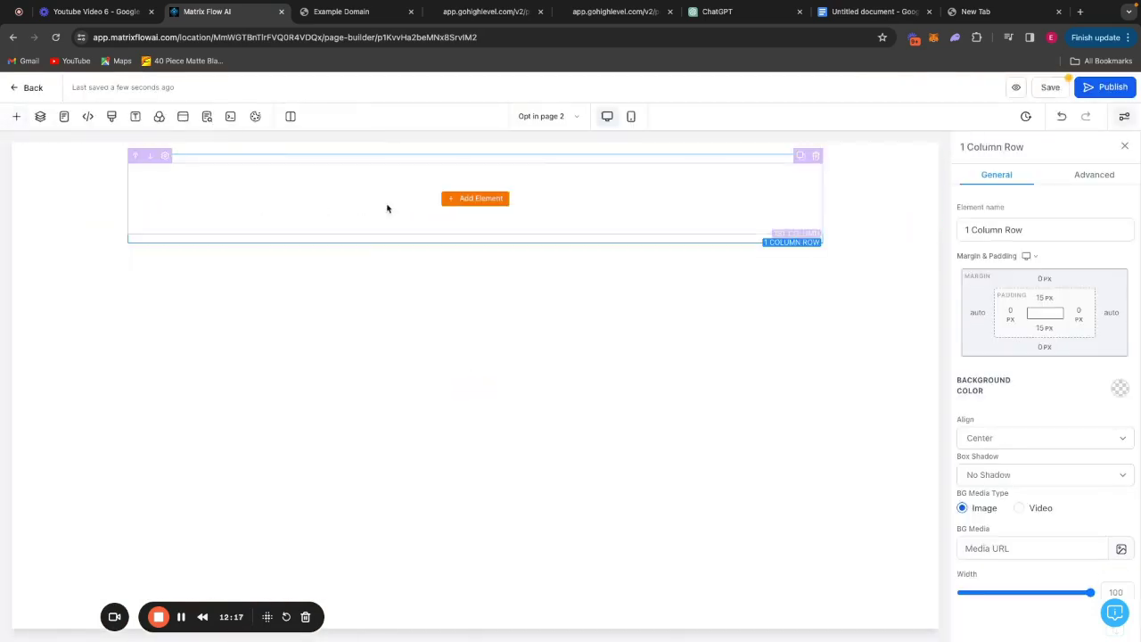
click(479, 201)
drag(222, 427, 486, 206)
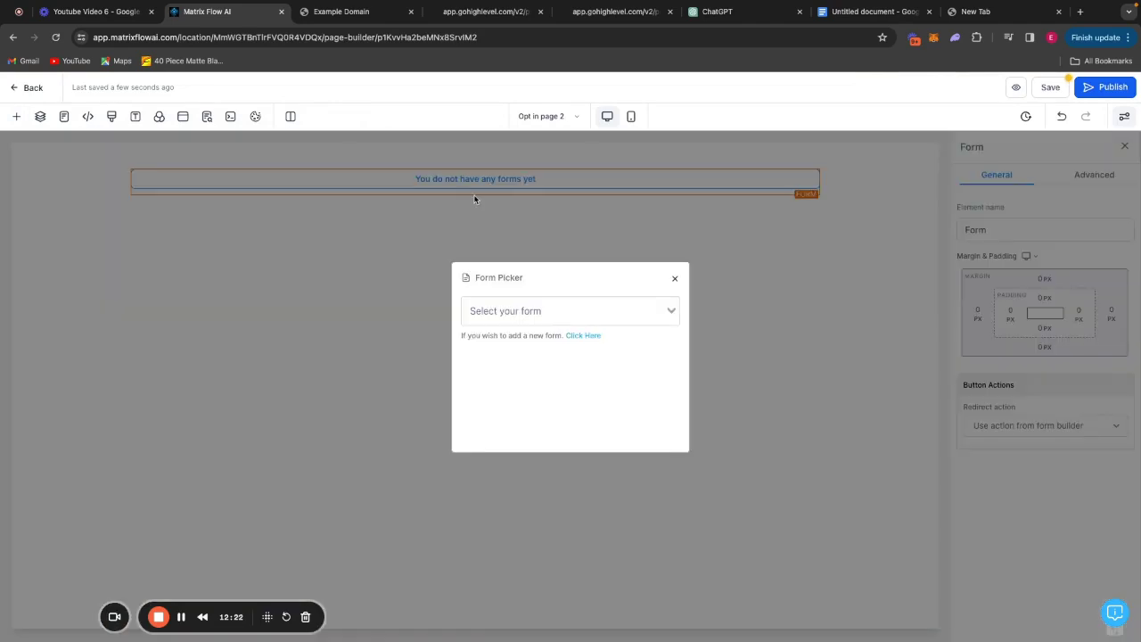
click(585, 312)
click(522, 396)
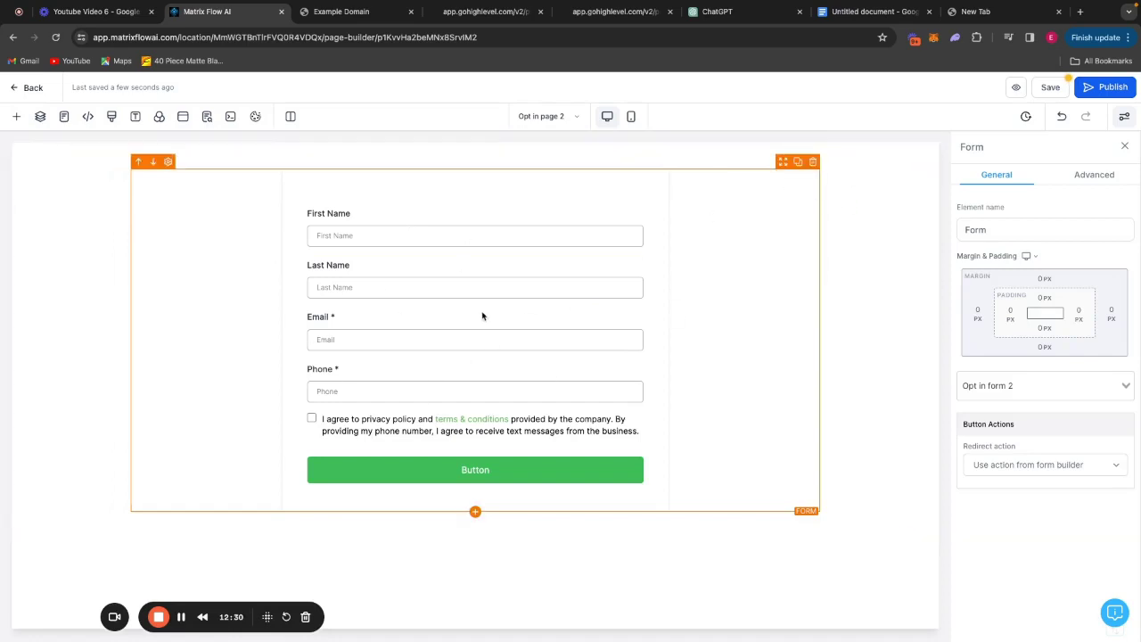
click(1060, 87)
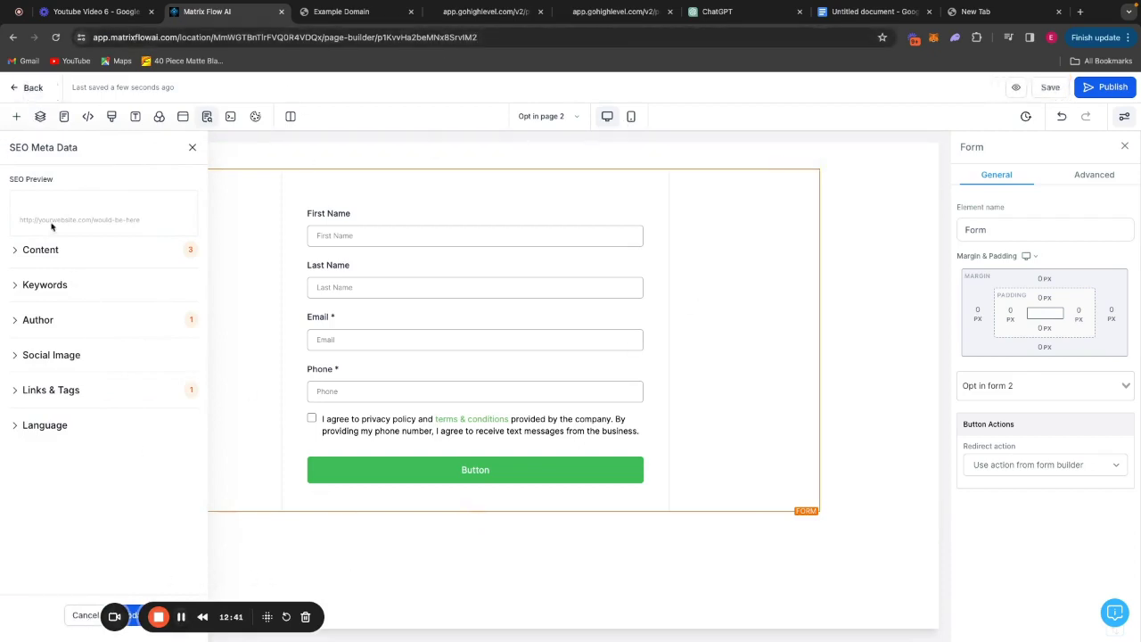
Connect a new domain, entering optin.swimmingpoolbuilders.site as the Domain URL and fixing the typo.
click(33, 87)
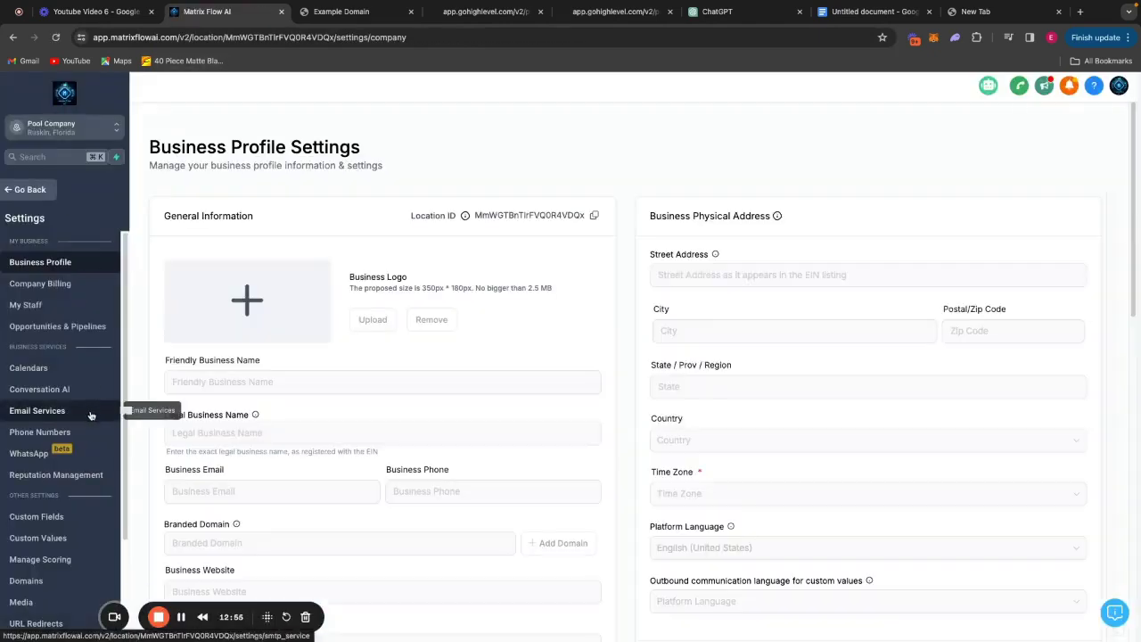
click(89, 581)
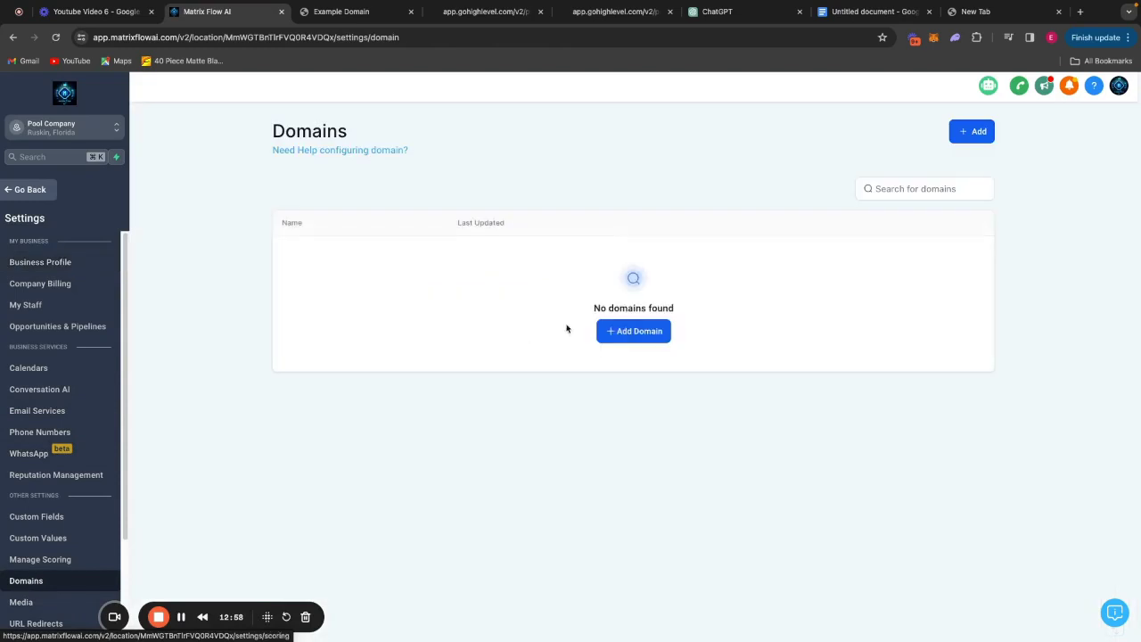
click(646, 335)
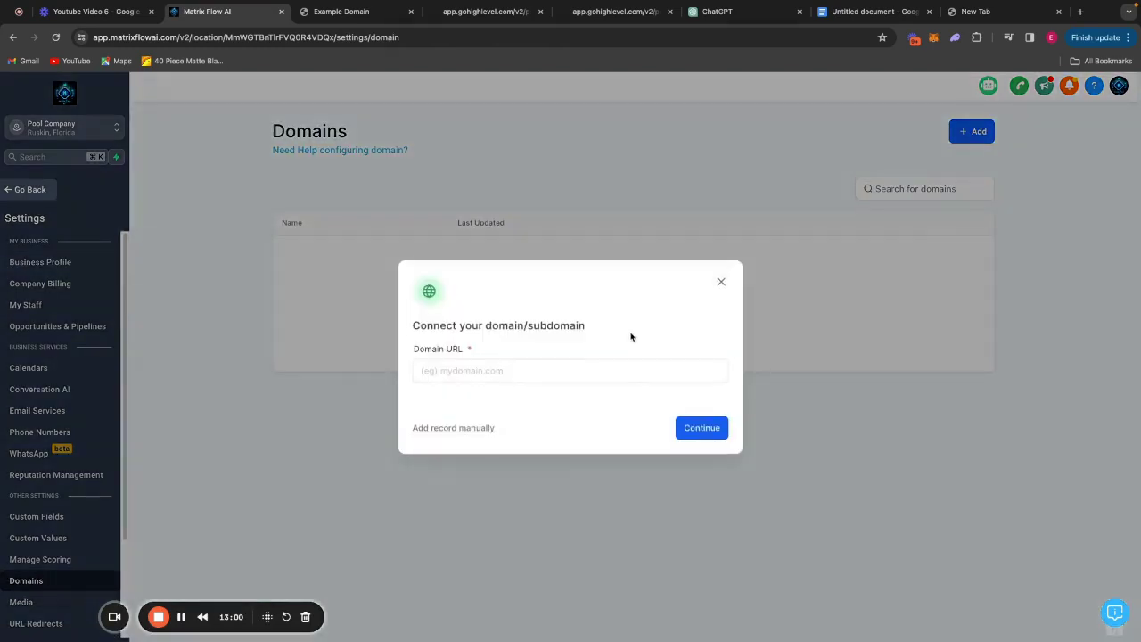
click(525, 370)
text(op)
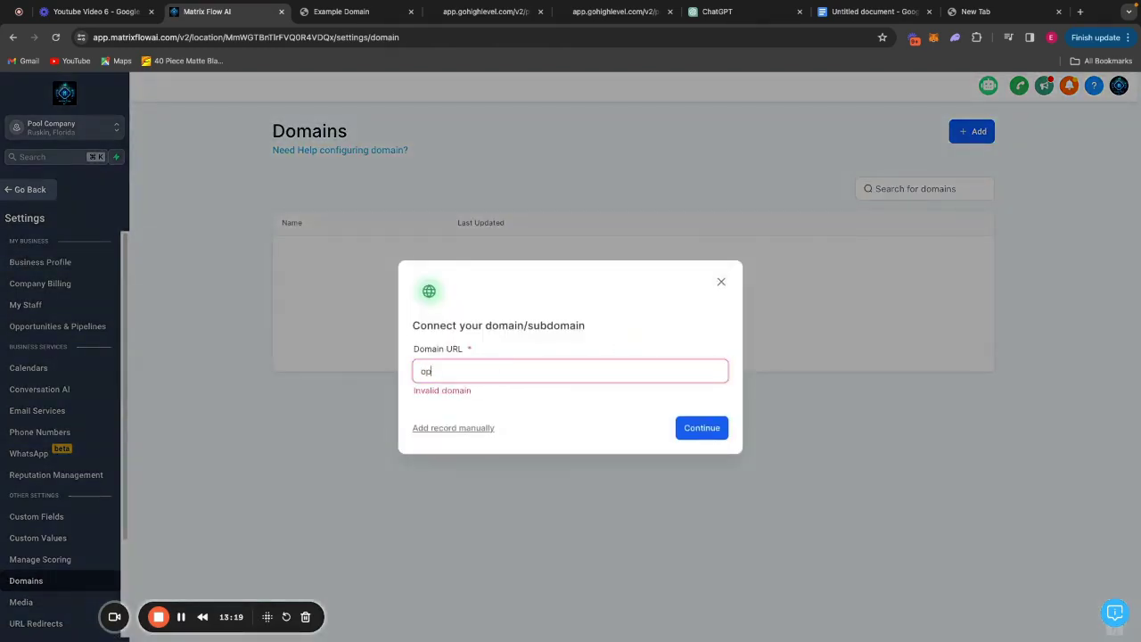
text(tin.swimmingpools)
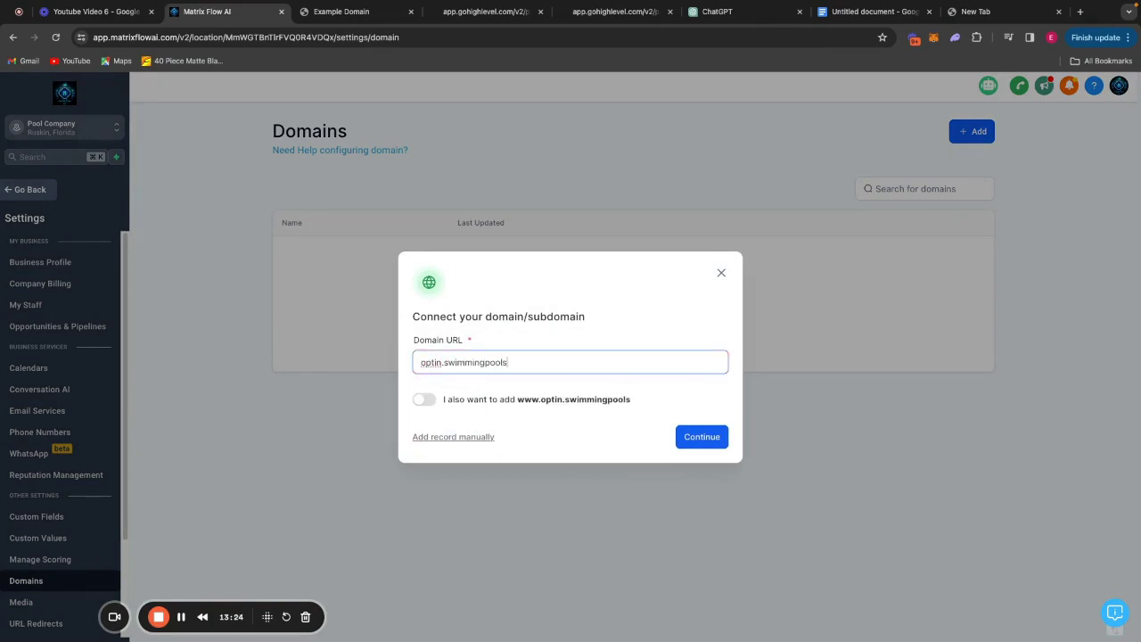
text(uilders.sit)
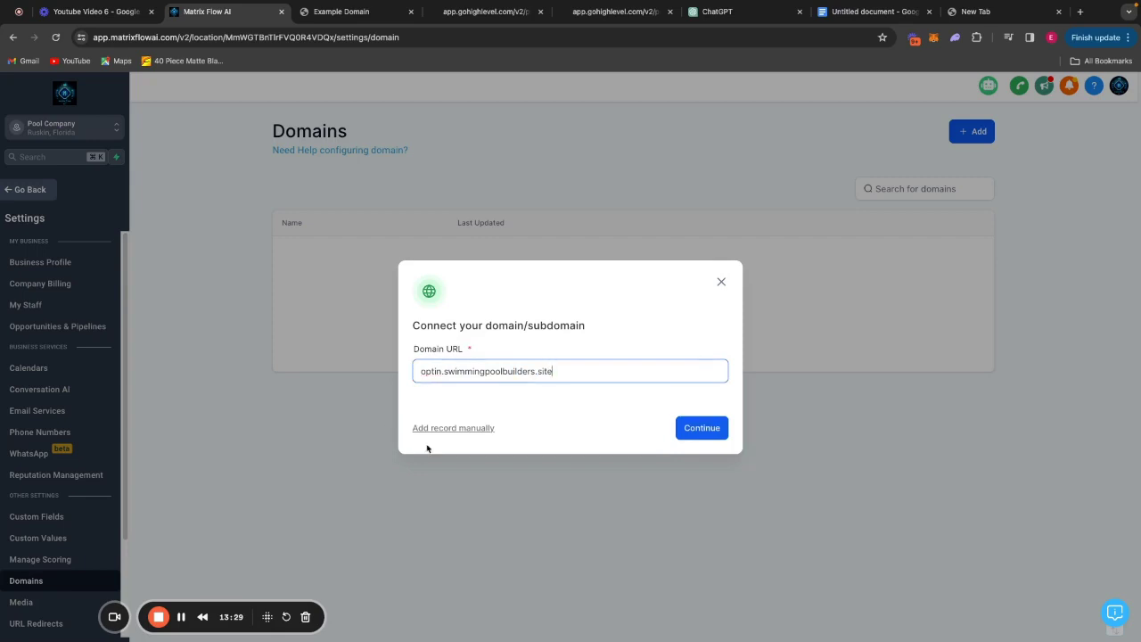
text(e)
drag(550, 370, 444, 375)
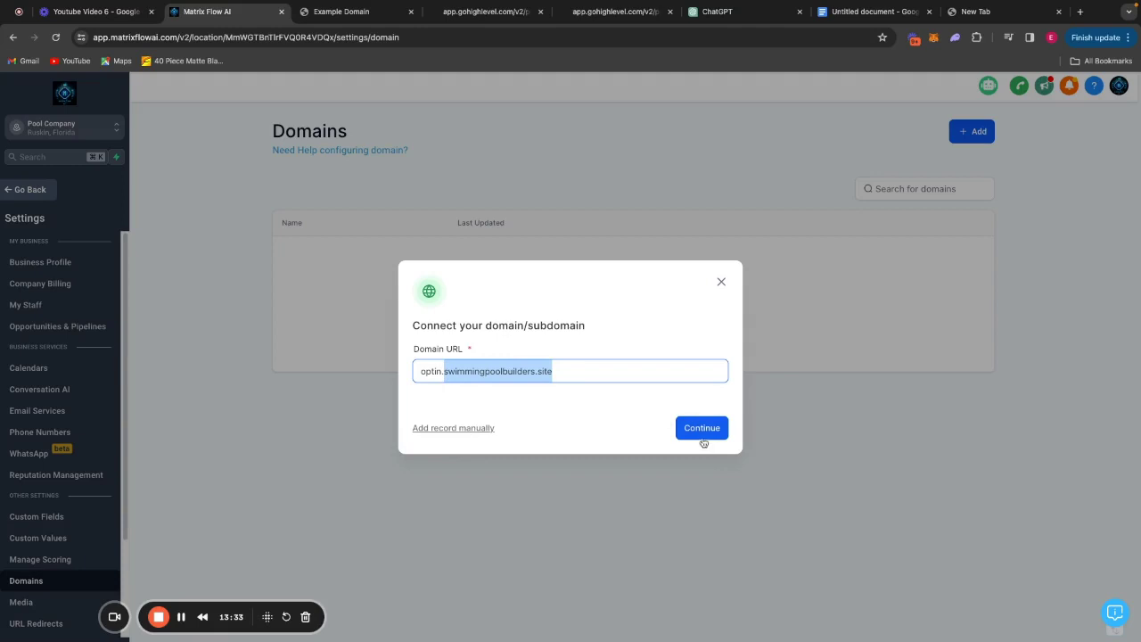
drag(440, 371, 422, 373)
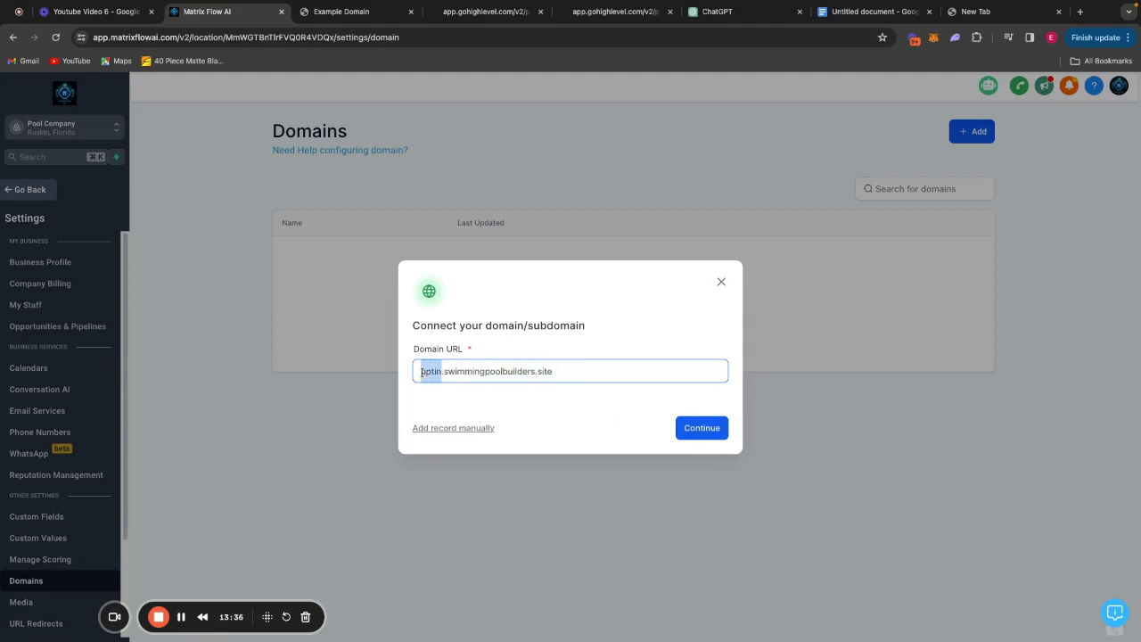
click(624, 378)
Continue the optin subdomain setup and open Namecheap's Advanced DNS for swimmingpoolbuilders.site.
click(701, 428)
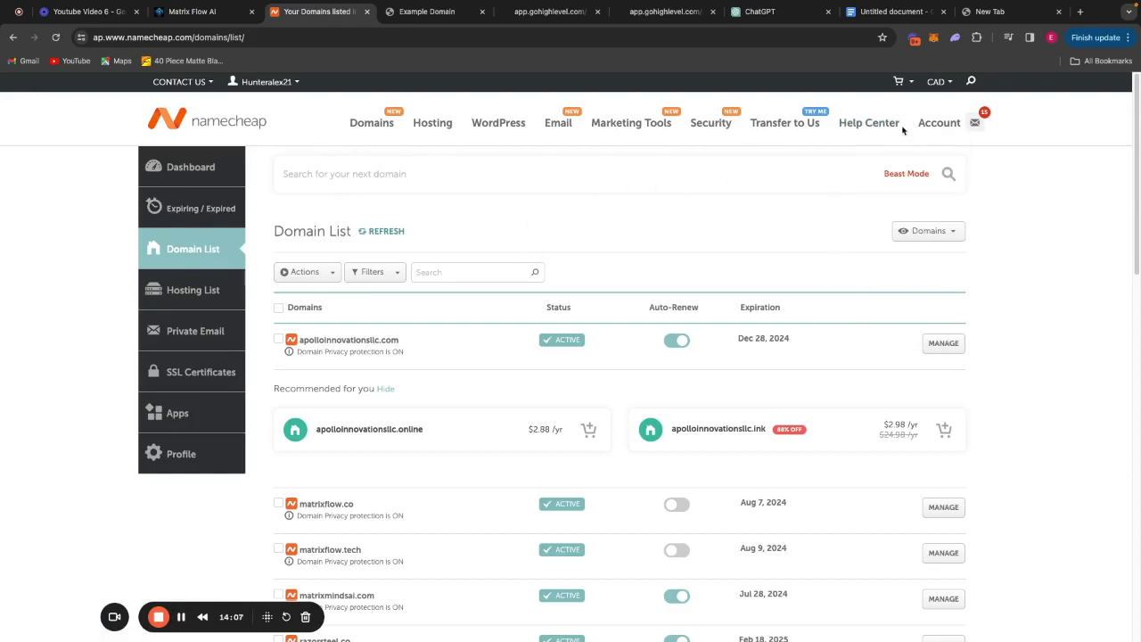
mouse_move(370, 132)
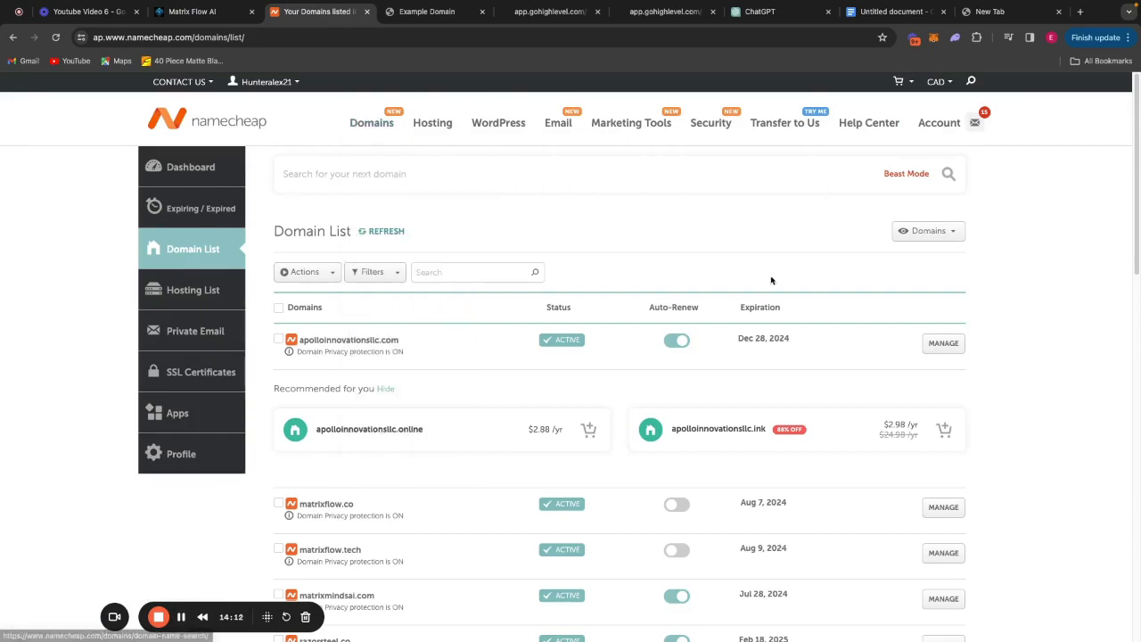
scroll(817, 381, down, 3)
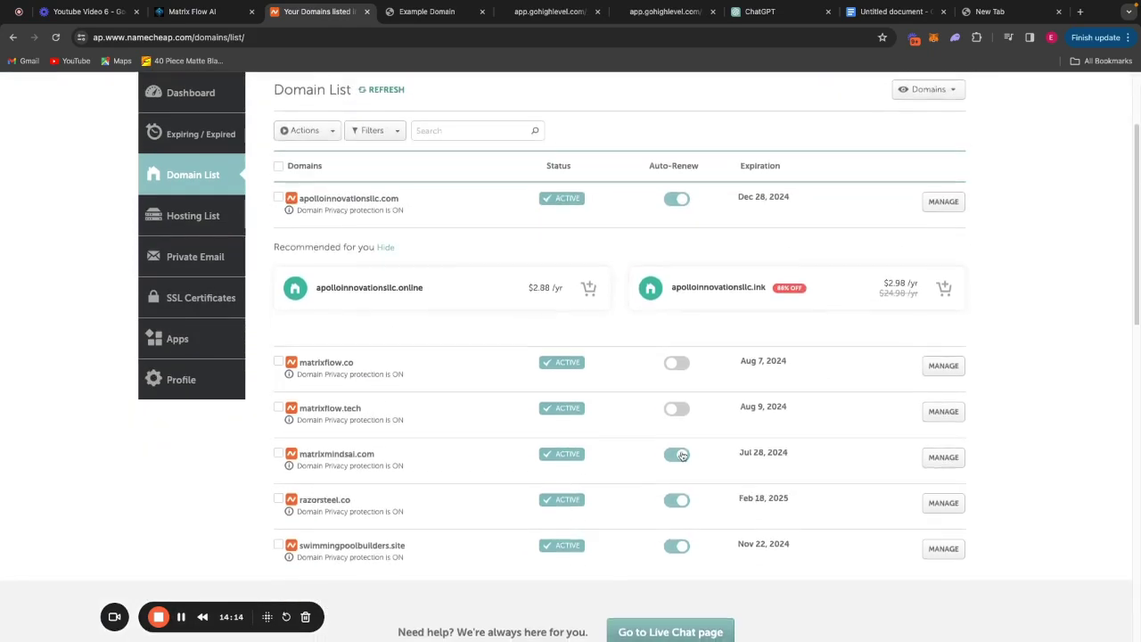
click(943, 548)
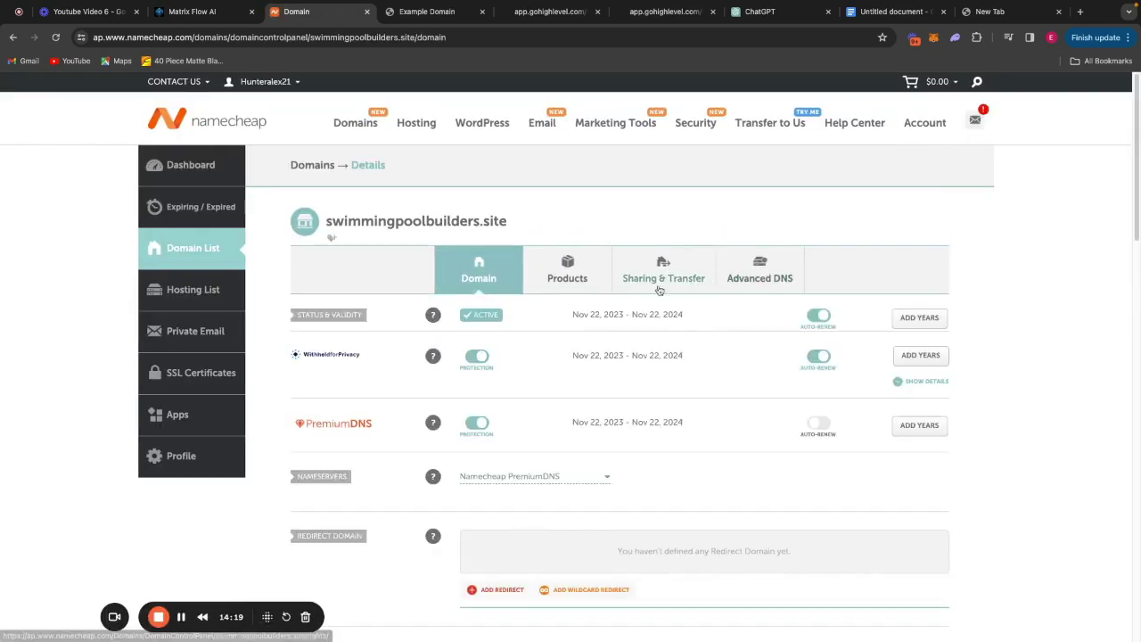
click(772, 272)
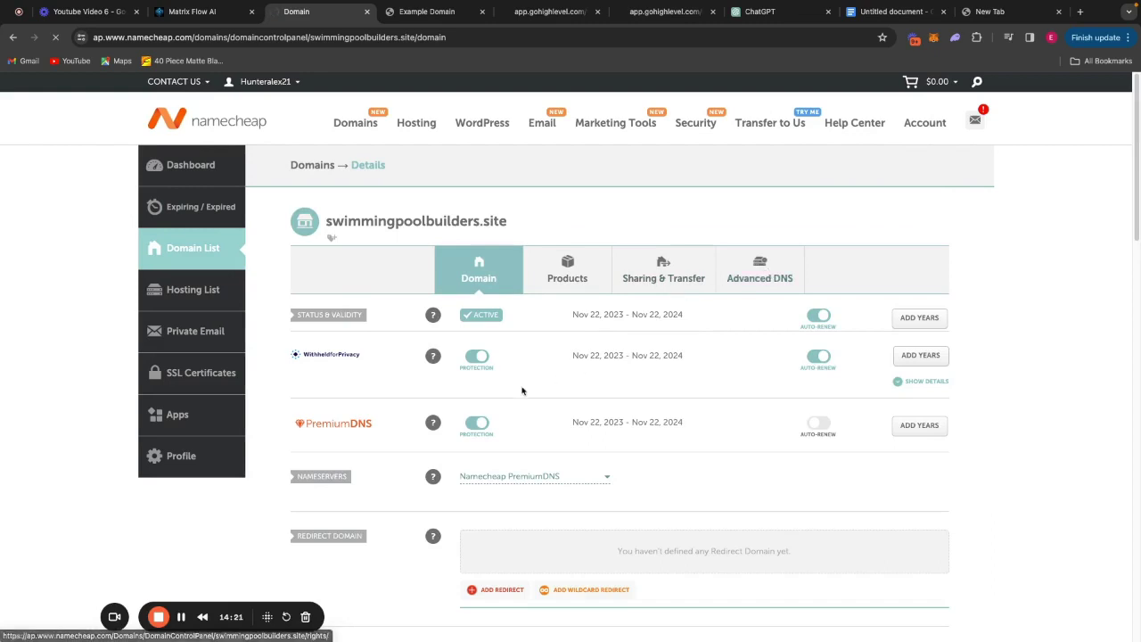
scroll(761, 234, down, 2)
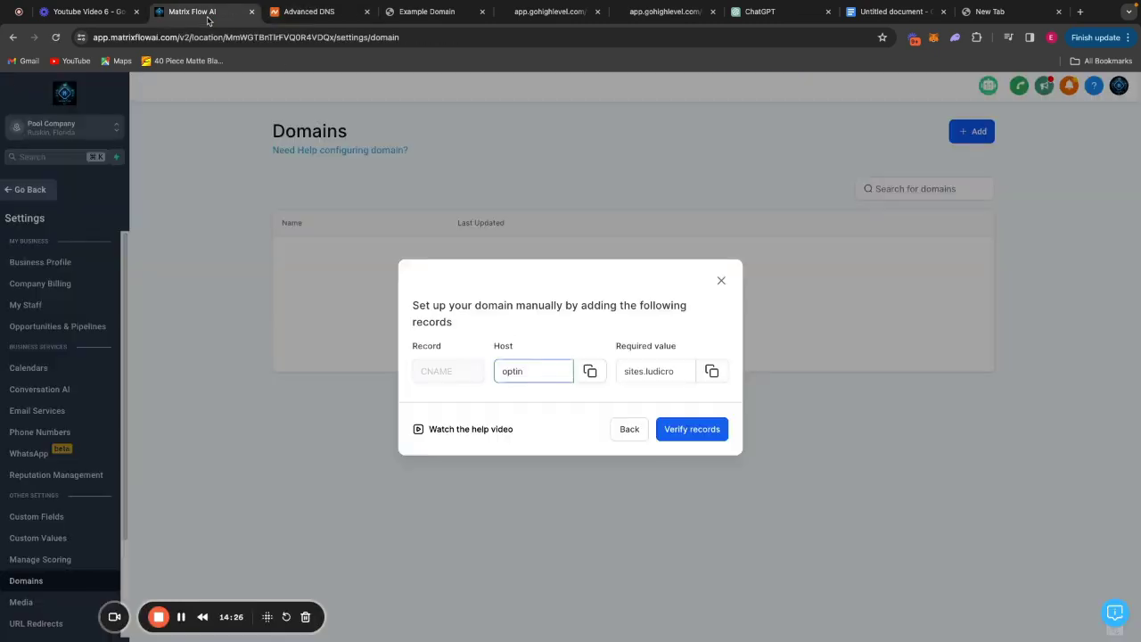
click(210, 18)
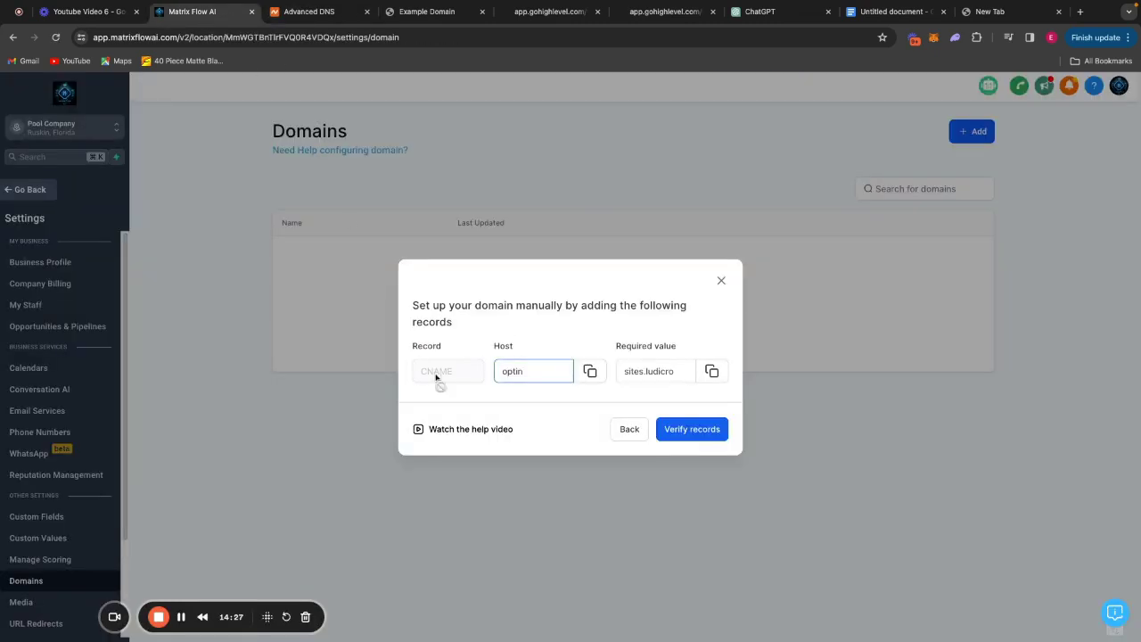
Add a new CNAME record in Namecheap with host optin.
click(590, 373)
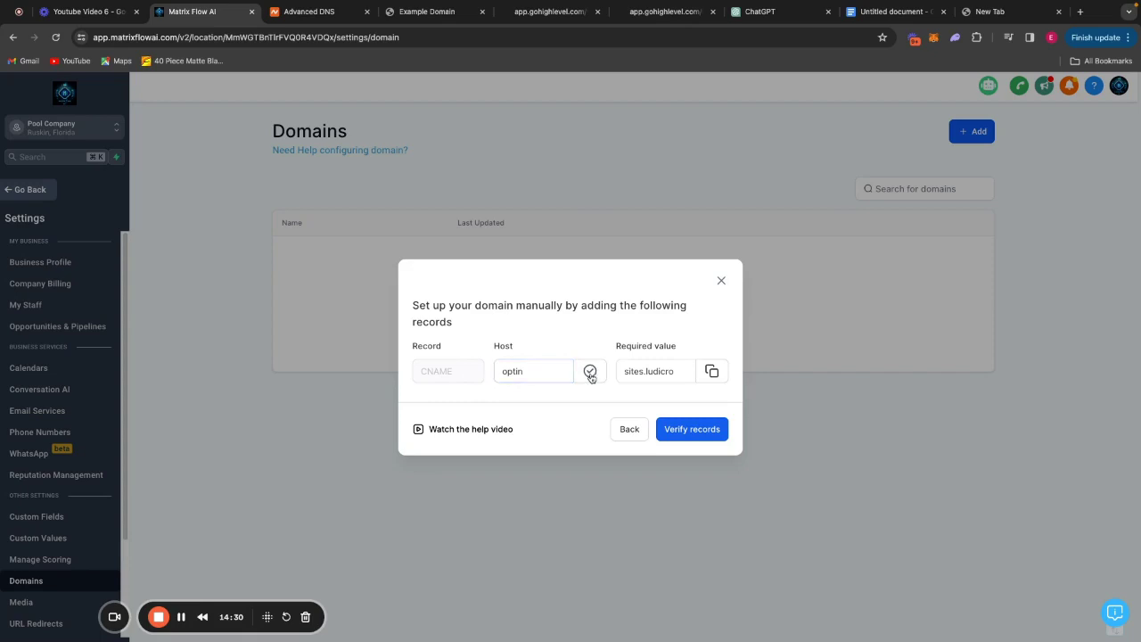
click(318, 18)
click(349, 475)
scroll(380, 497, down, 2)
click(374, 472)
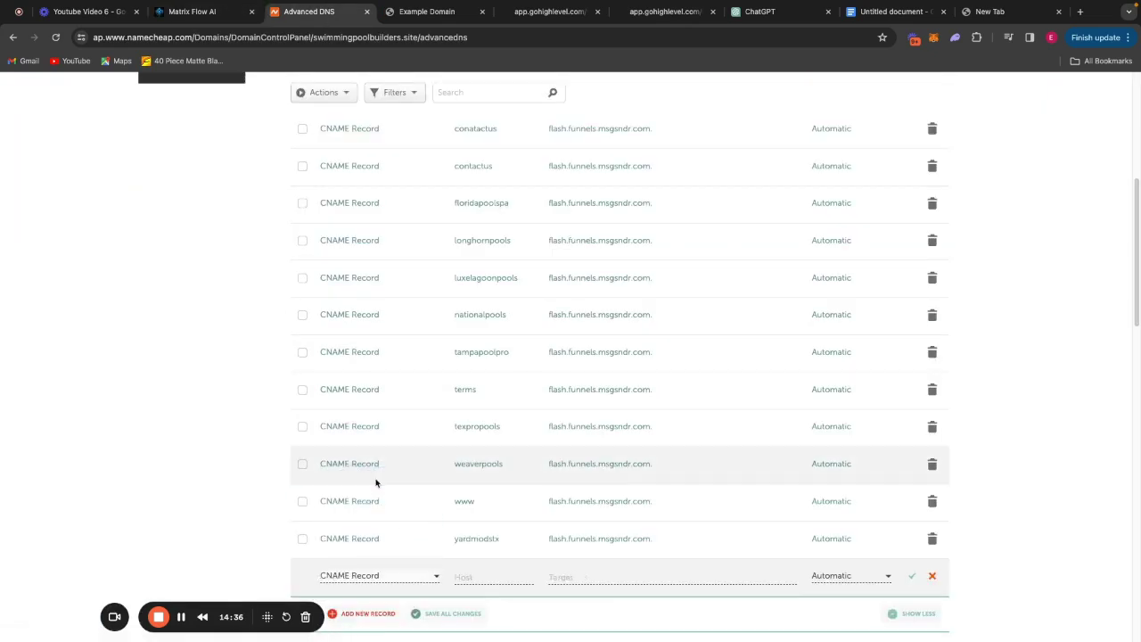
scroll(404, 487, down, 2)
click(477, 385)
text(optin)
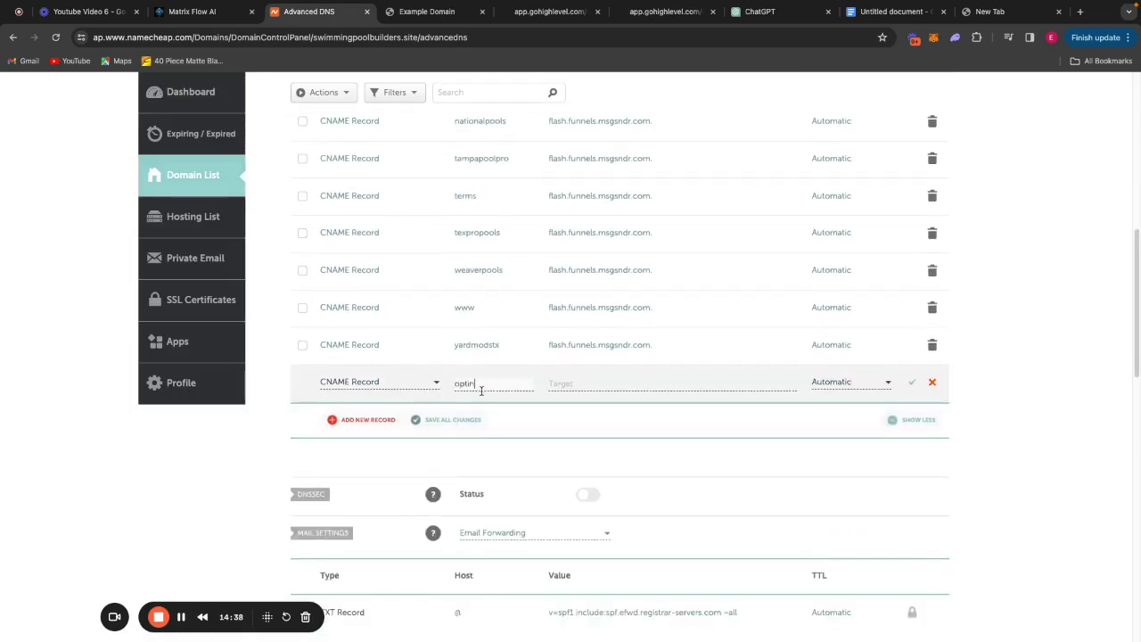
Point the optin record to sites.ludicrous.cloud and save it.
click(214, 15)
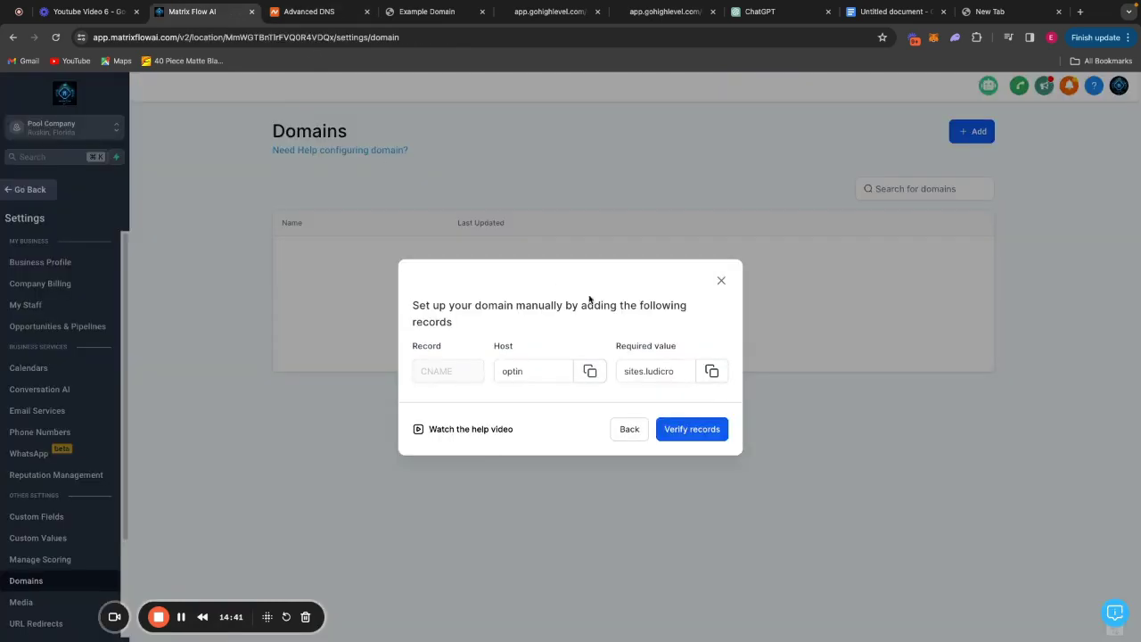
click(711, 370)
click(308, 11)
click(669, 383)
key(super+v)
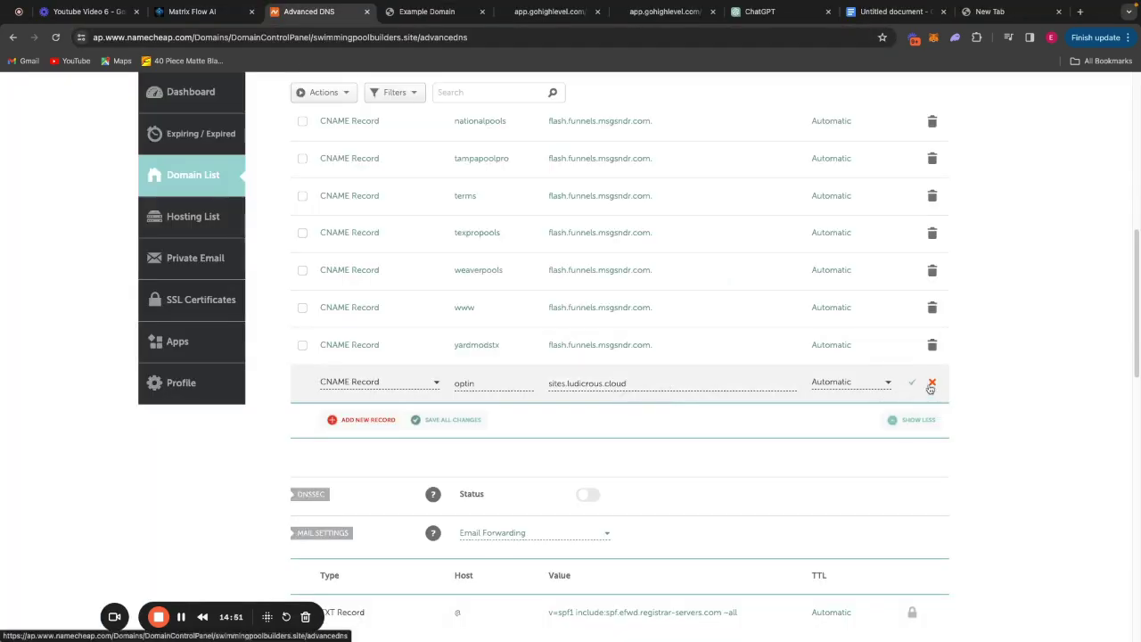
click(911, 382)
click(197, 12)
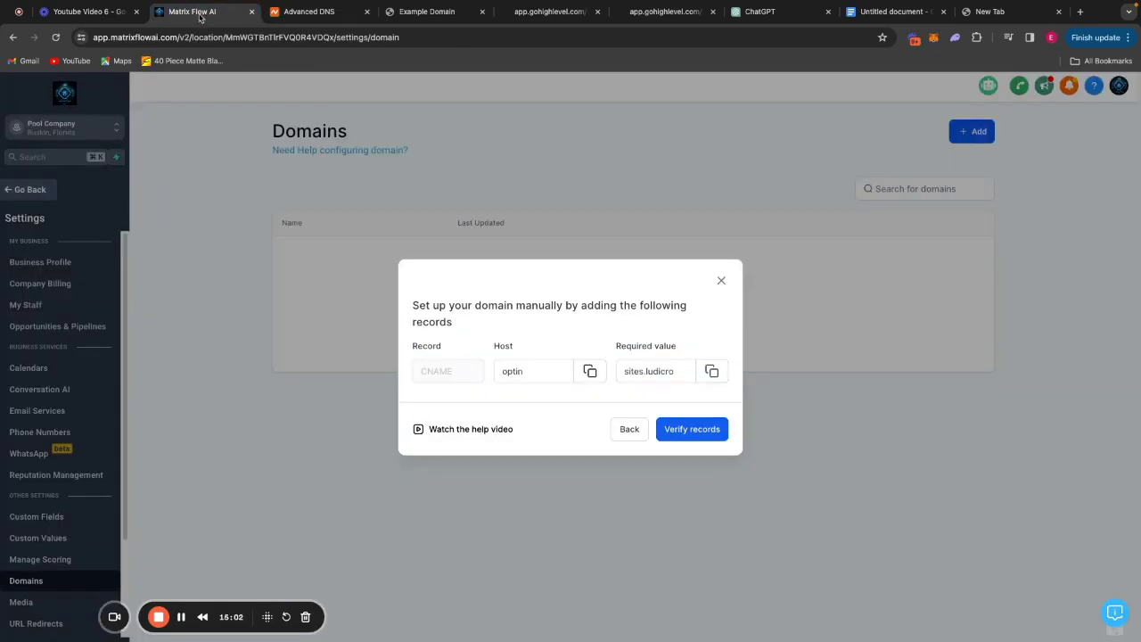
Verify the optin records and link the domain to the Opt in page 2 funnel's default step.
click(695, 431)
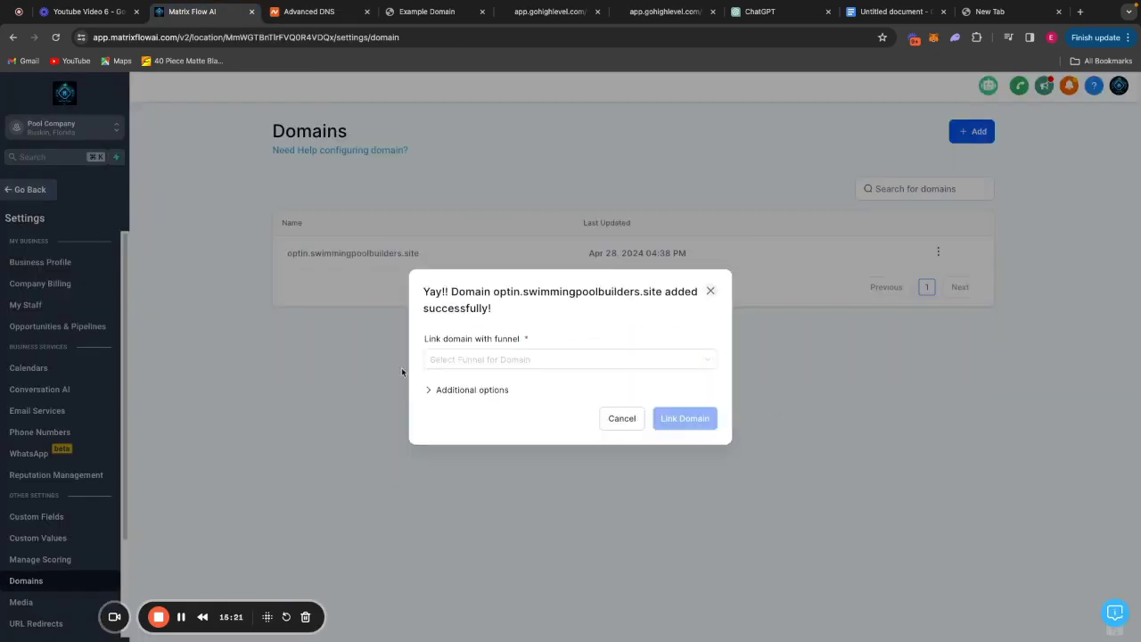
click(553, 359)
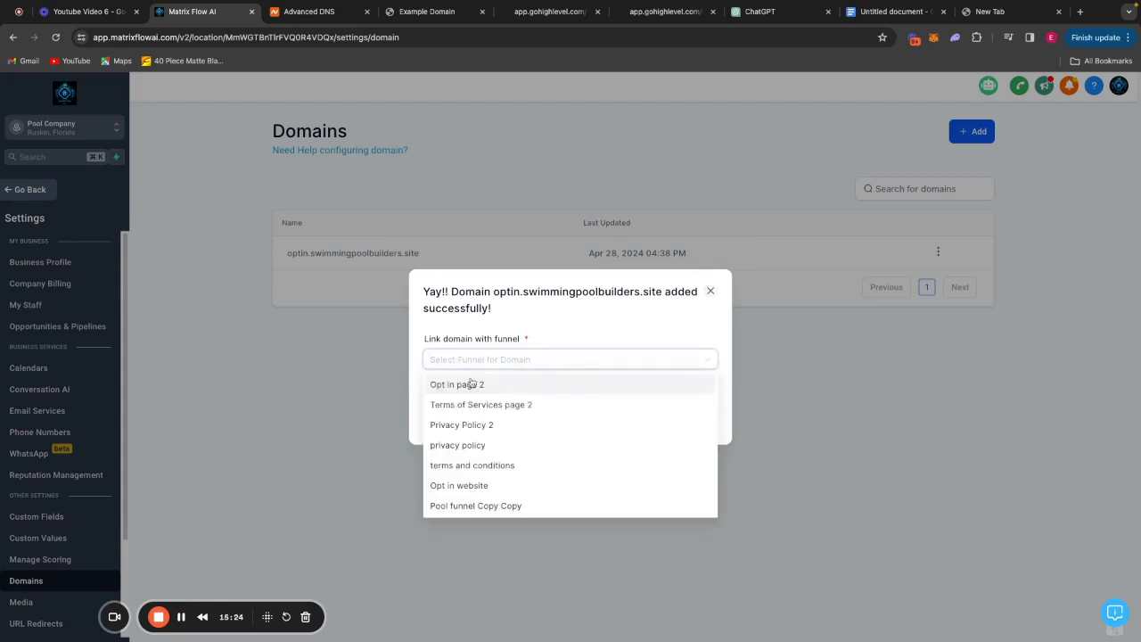
click(534, 387)
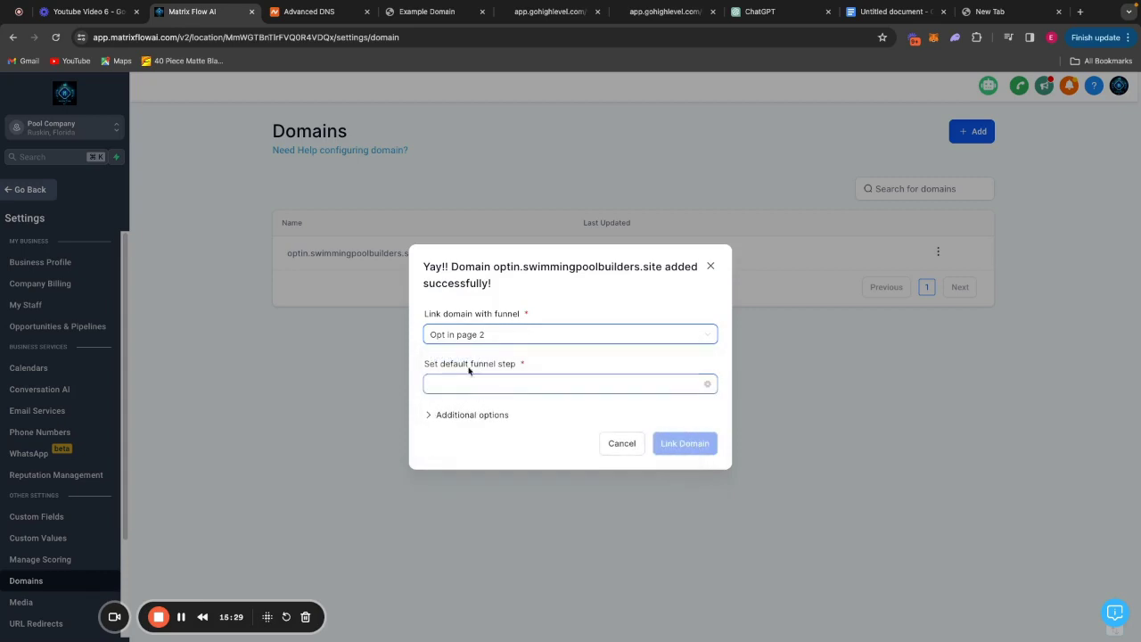
click(477, 384)
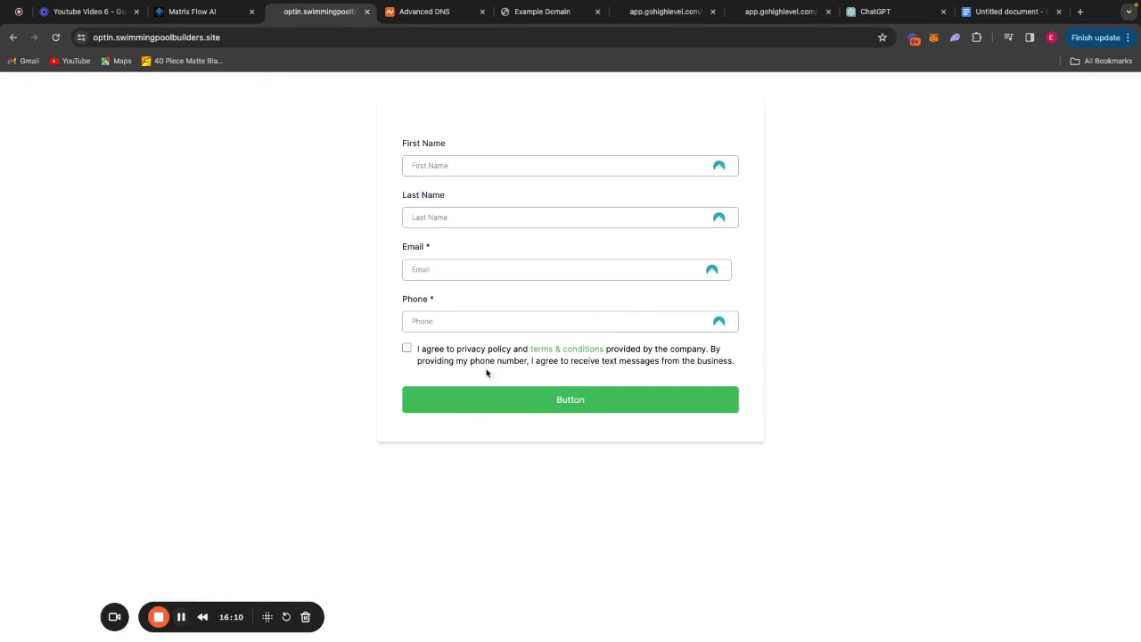
click(180, 616)
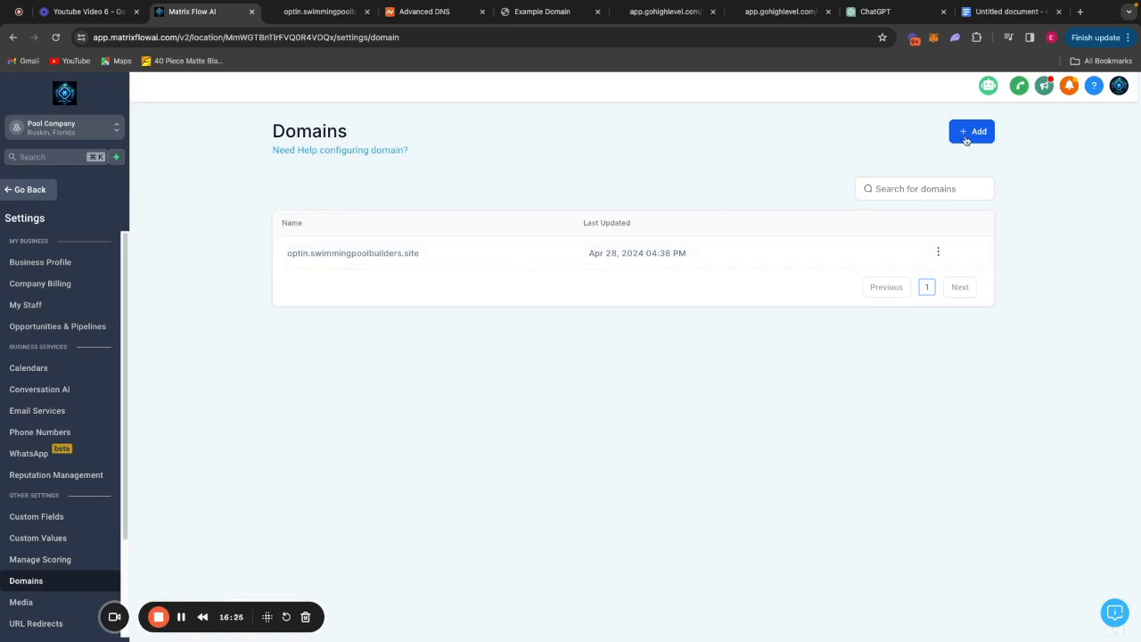
Start connecting privacy.swimmingpoolbuilders.site as a new domain.
click(967, 134)
click(557, 363)
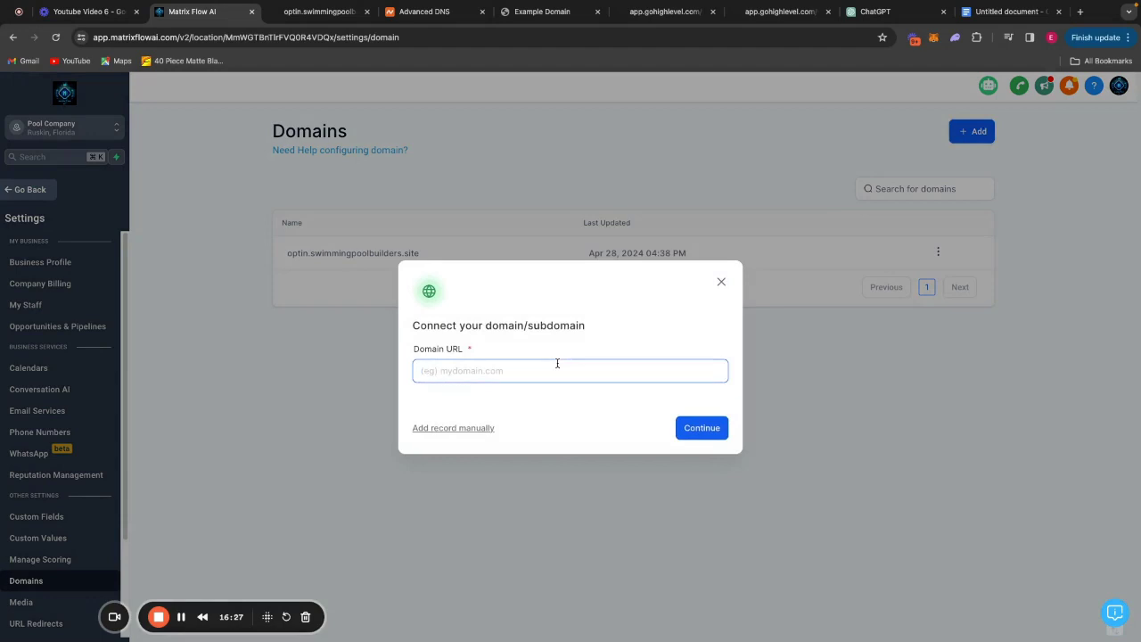
text(privacy.swimmingpoolbuilders.site)
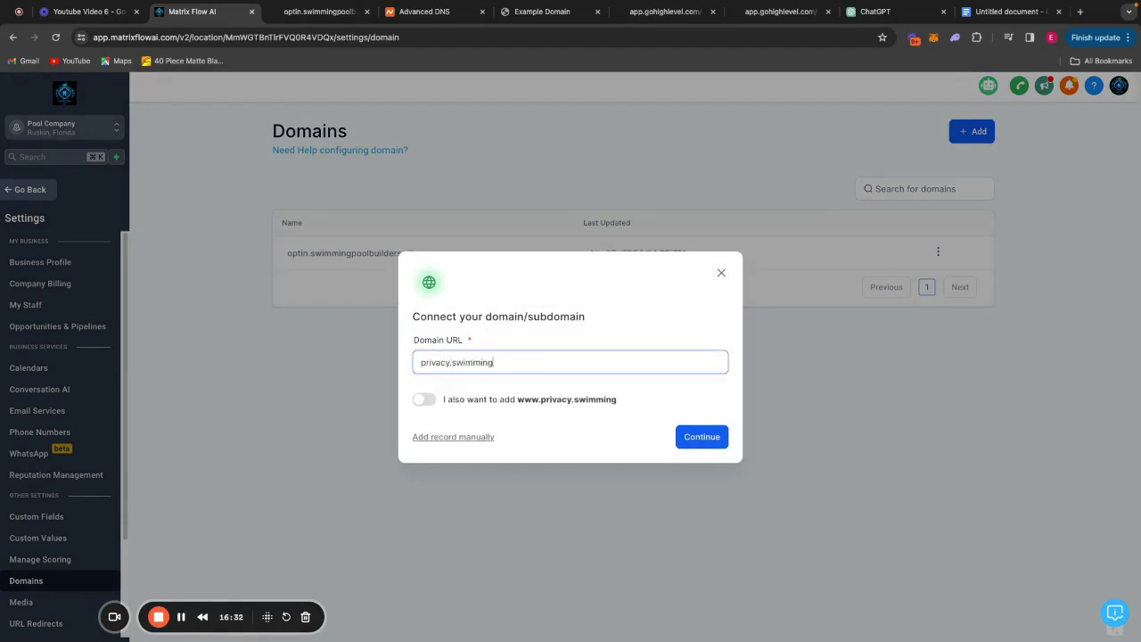
key(Return)
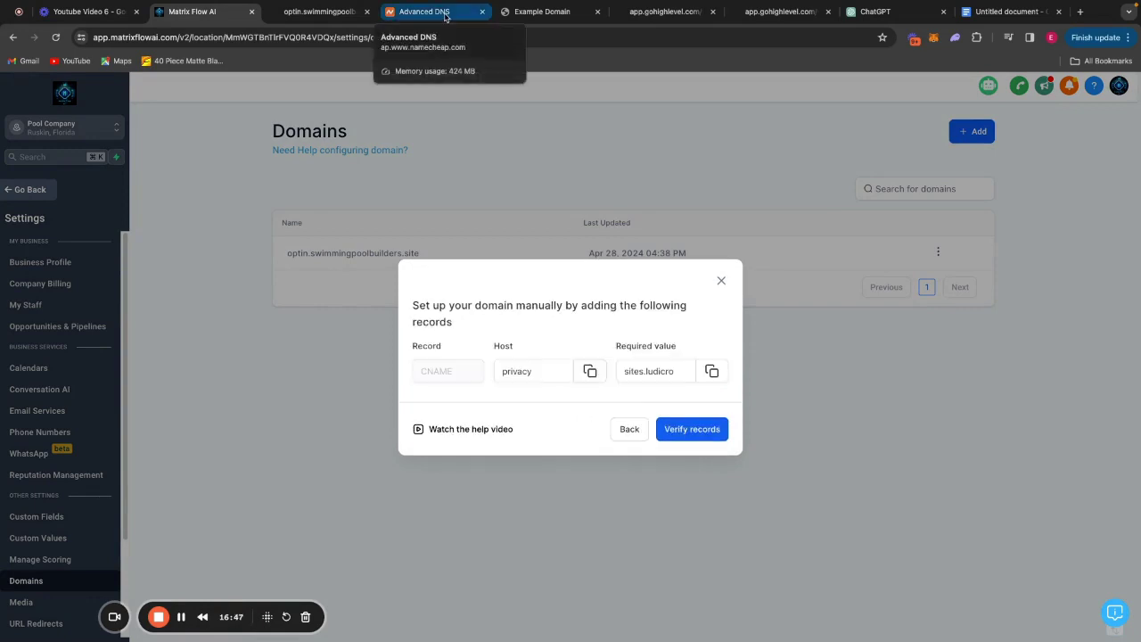
Add a Namecheap CNAME record for host privacy pointing to sites.ludicrous.cloud.
click(438, 11)
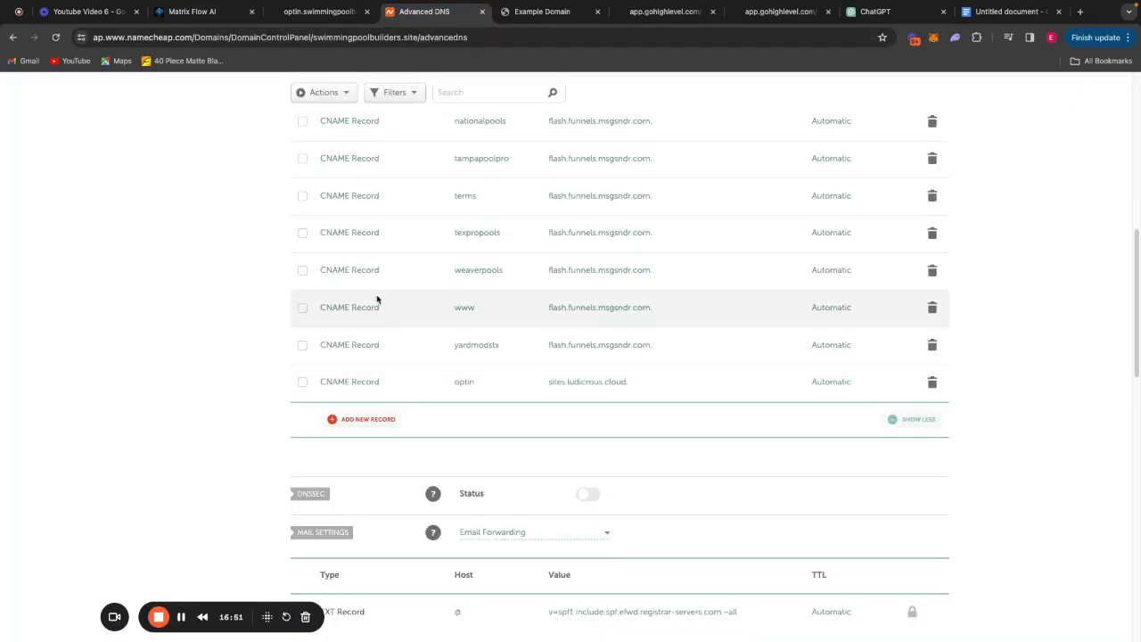
click(368, 419)
click(378, 295)
click(450, 263)
text(privacy)
click(217, 12)
click(710, 369)
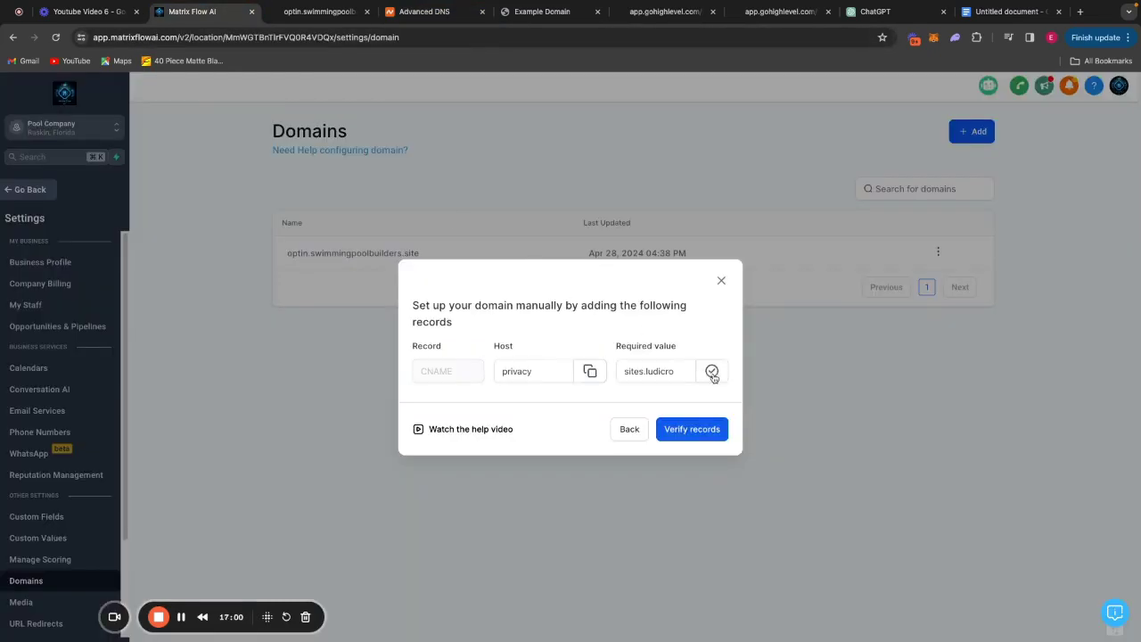
click(444, 12)
click(614, 259)
key(ctrl+v)
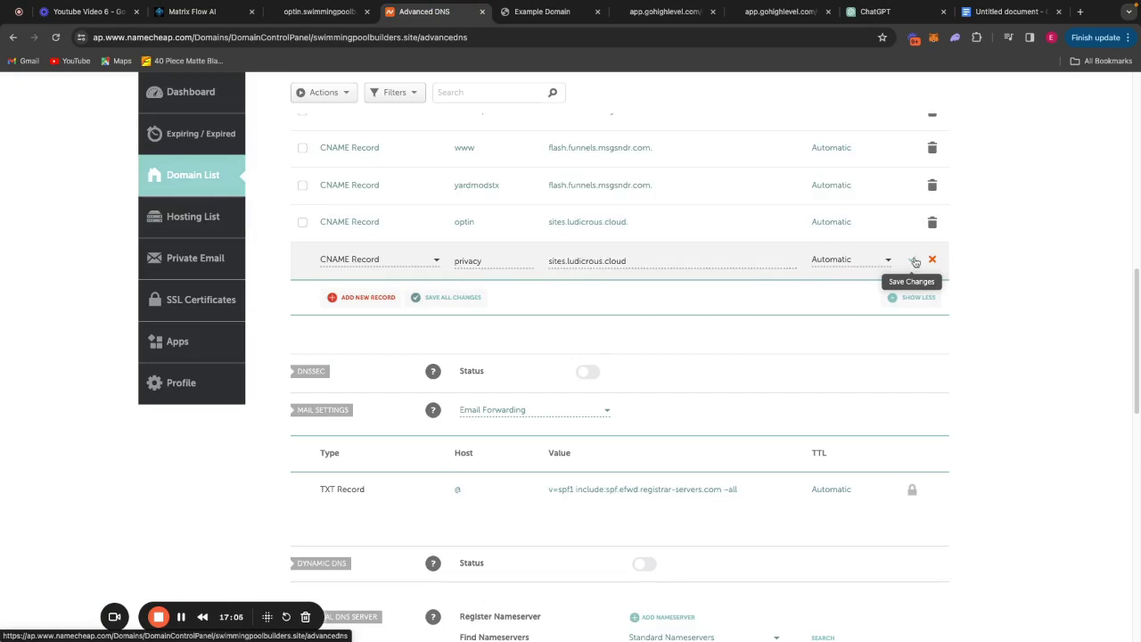
click(912, 261)
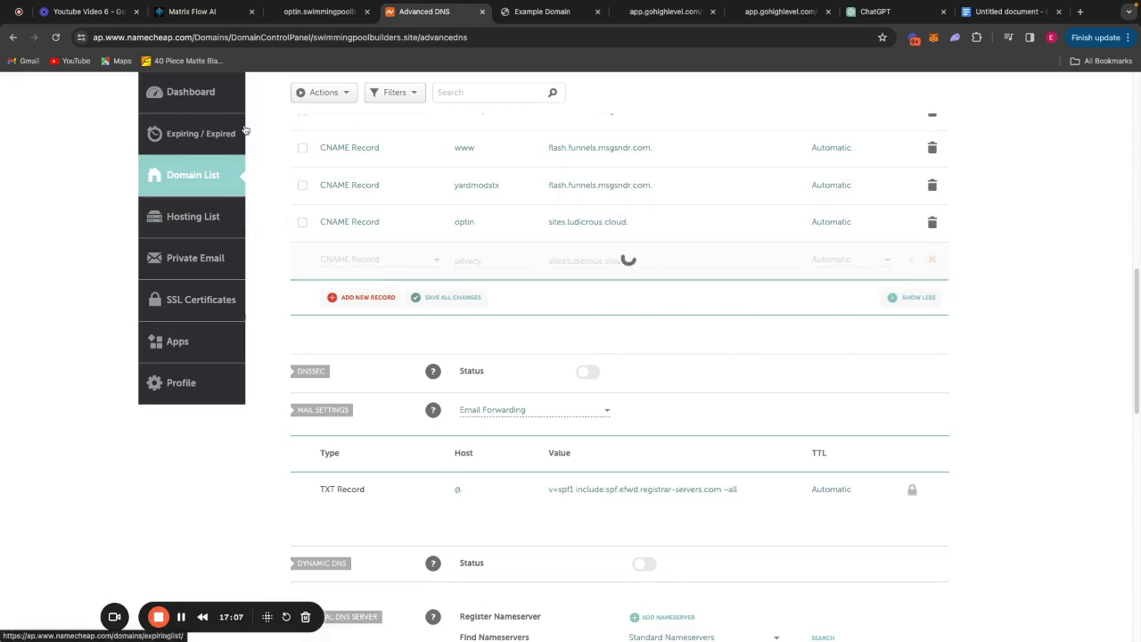
click(217, 13)
Verify the privacy records, save Privacy Policy as its default page, and begin connecting tos2.swimmingpoolbuilders.site.
click(684, 453)
click(645, 355)
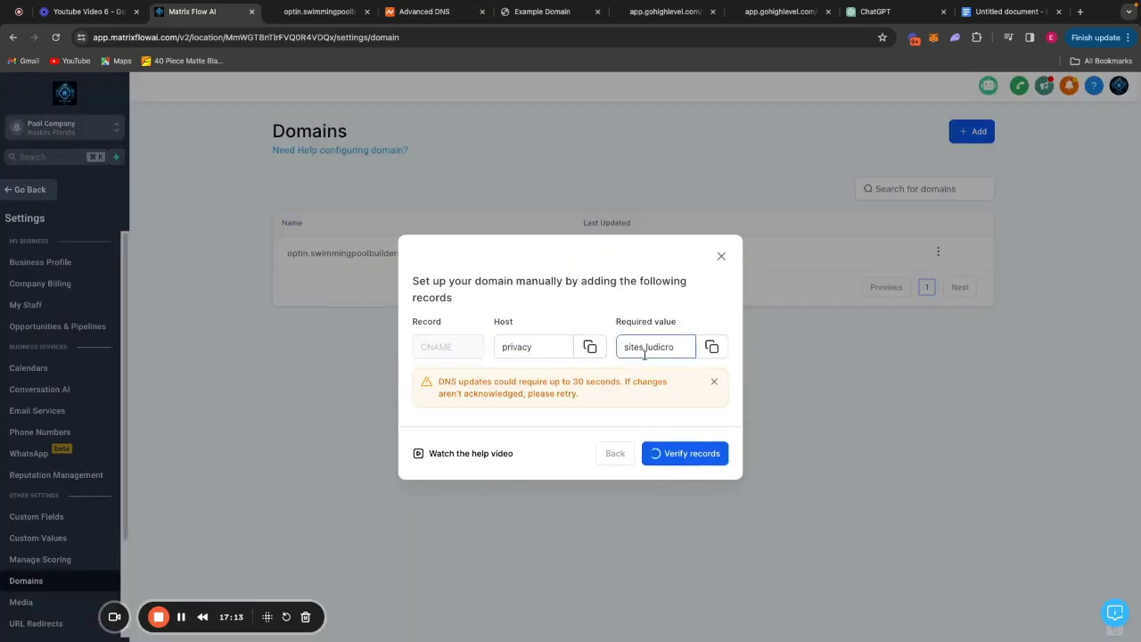
click(573, 351)
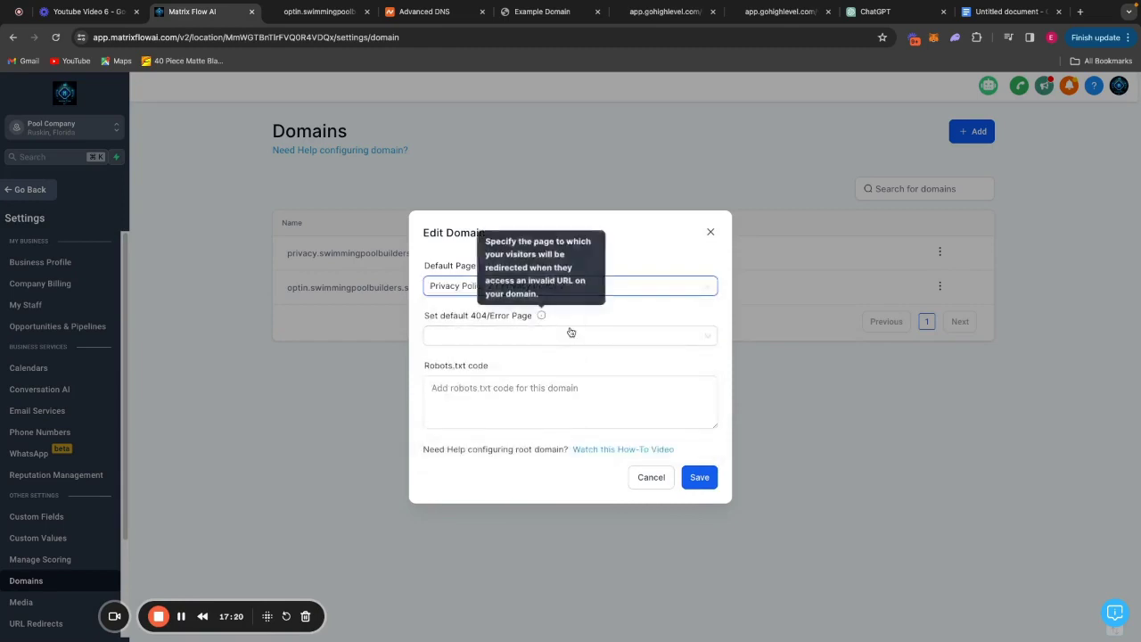
click(700, 480)
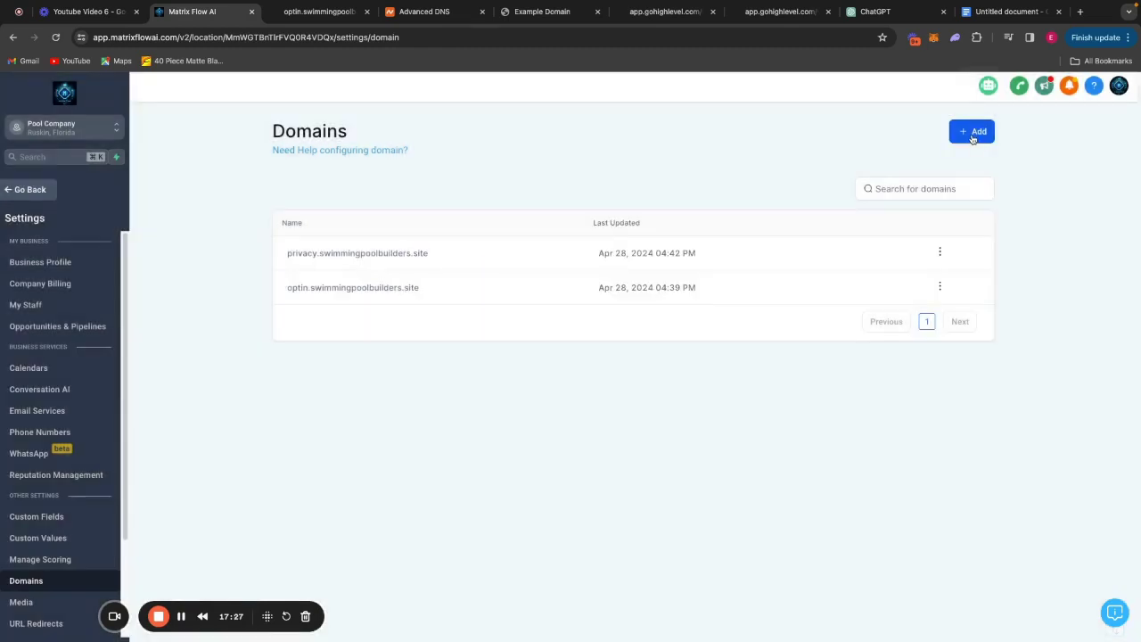
click(973, 134)
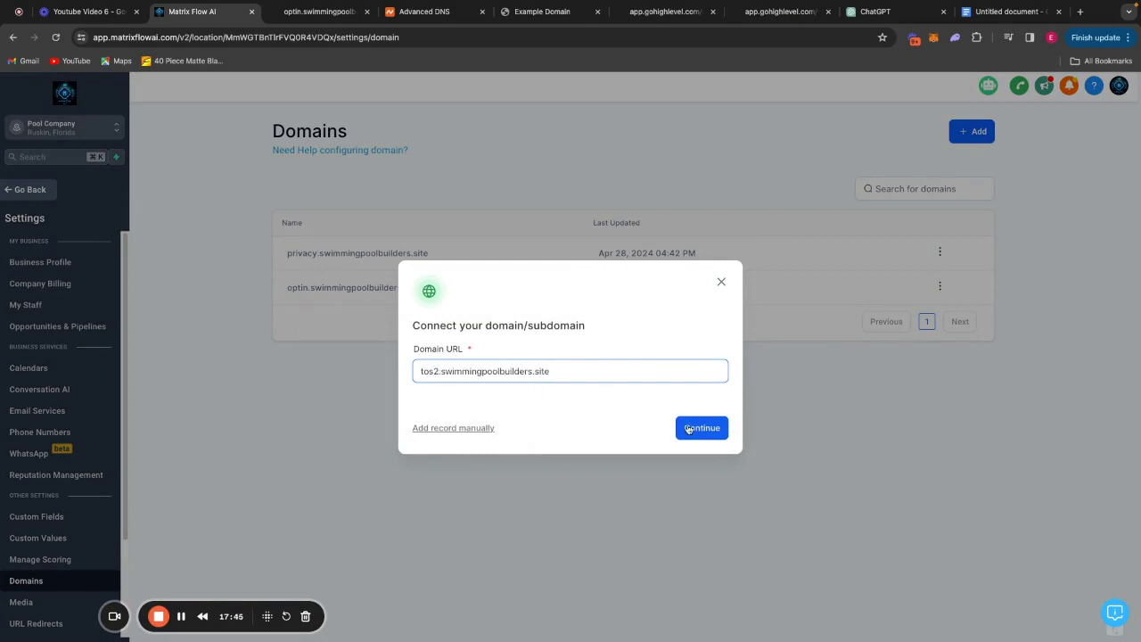
click(689, 429)
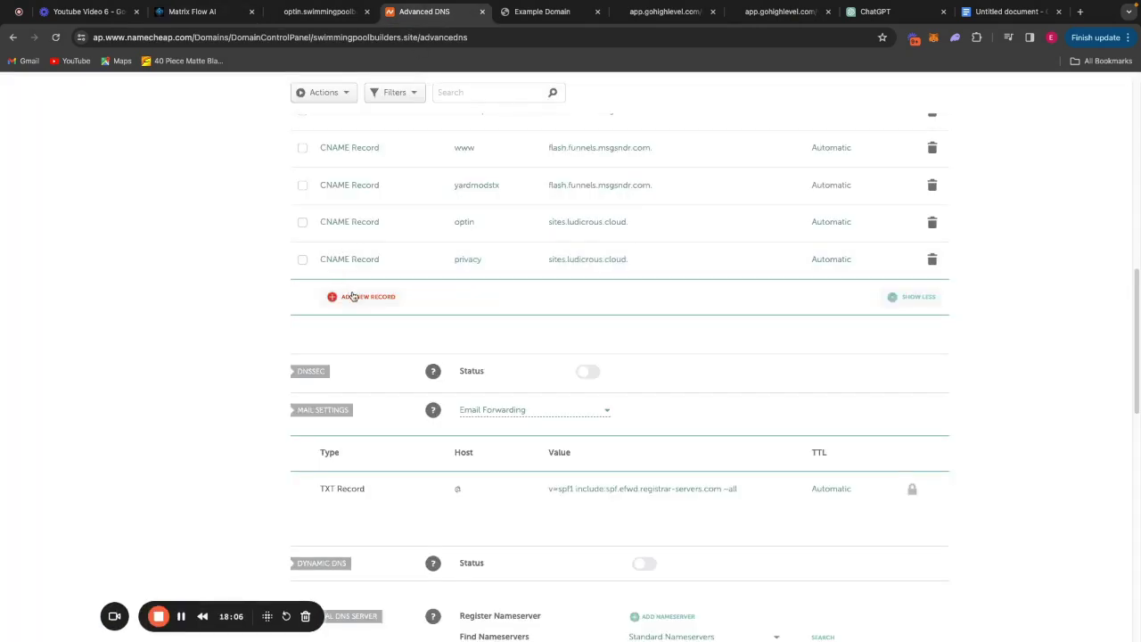
Save a Namecheap CNAME for host tos2 pointing to sites.ludicrous.cloud and verify it in Matrix Flow.
click(357, 260)
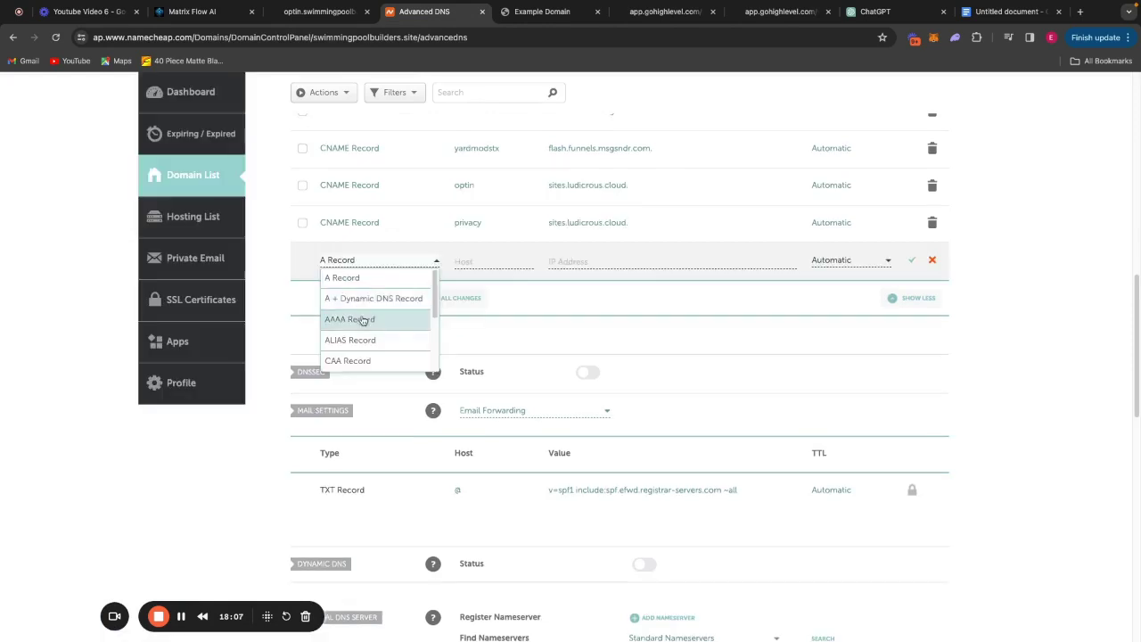
scroll(365, 325, down, 2)
click(373, 332)
click(468, 263)
text(tos2)
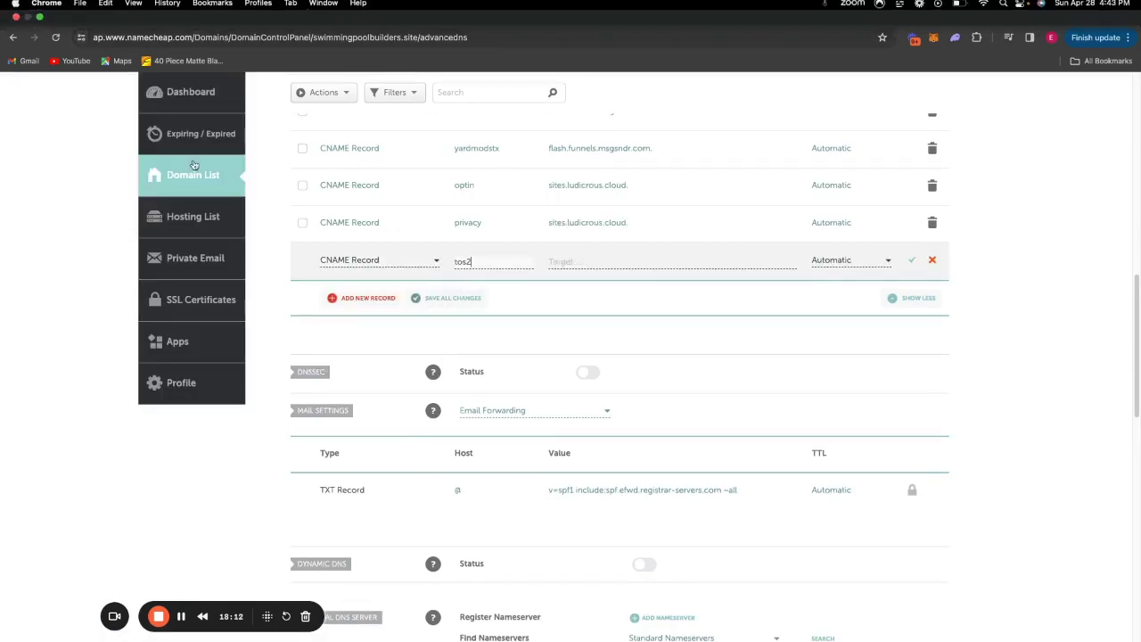
click(192, 12)
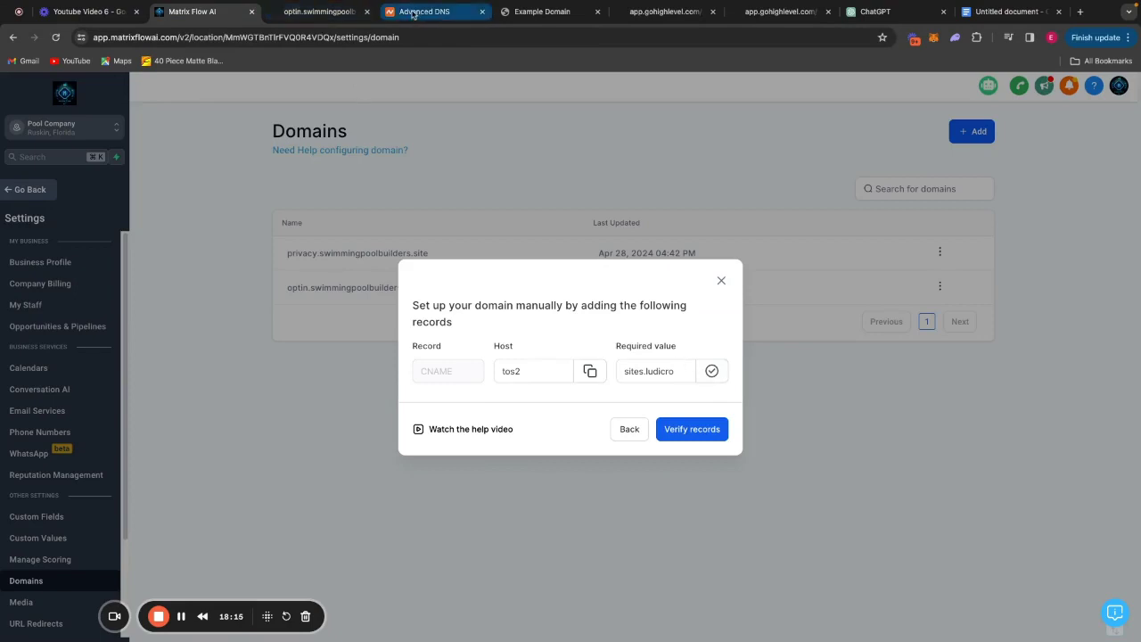
click(417, 13)
click(636, 260)
click(683, 306)
click(912, 259)
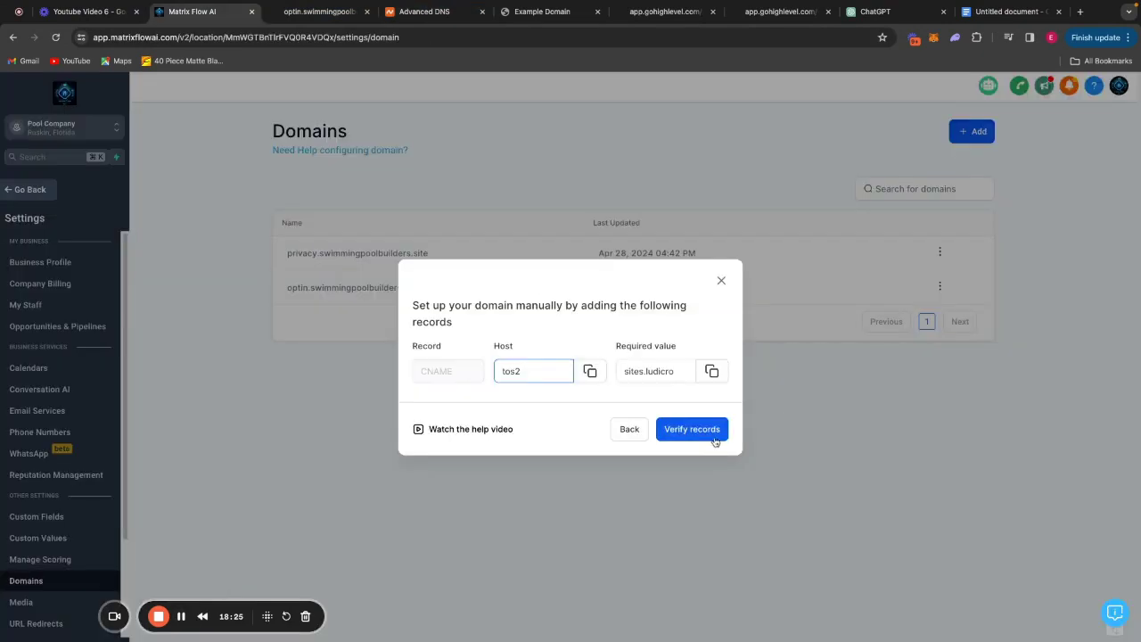
click(711, 433)
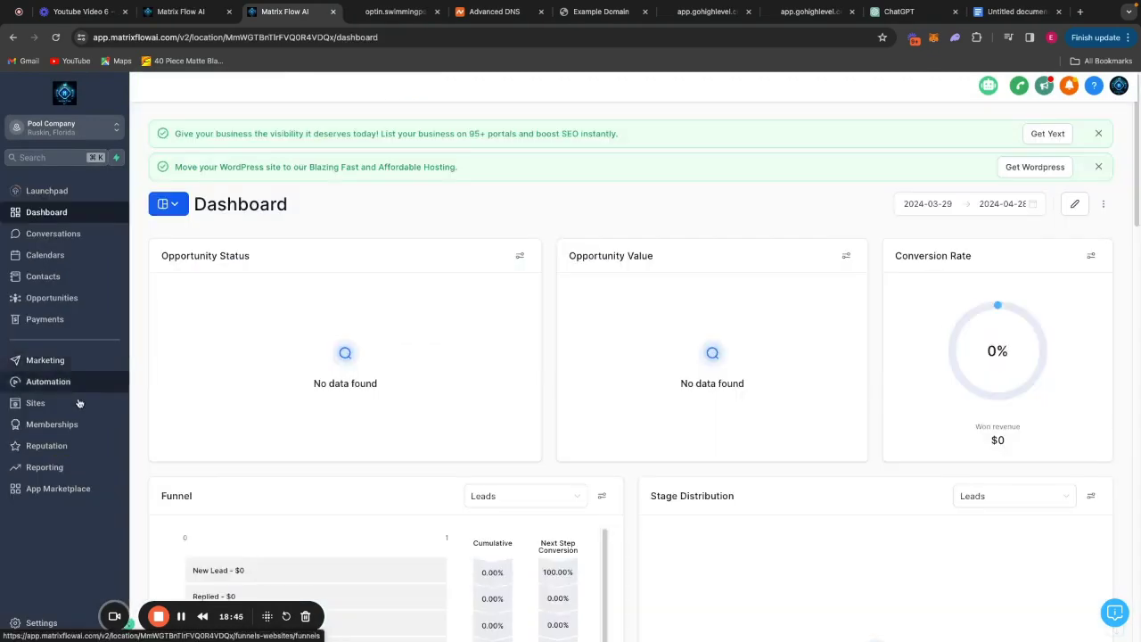
Open Opt in form 2 for editing and link 'privacy policy' in the consent text to the privacy domain.
click(79, 403)
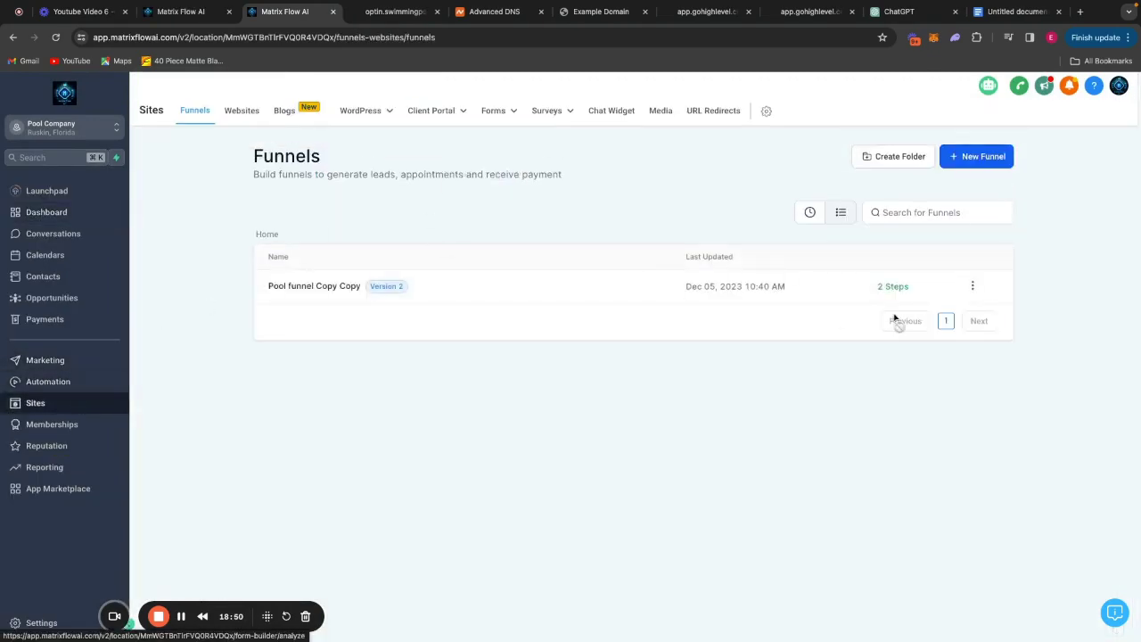
click(486, 111)
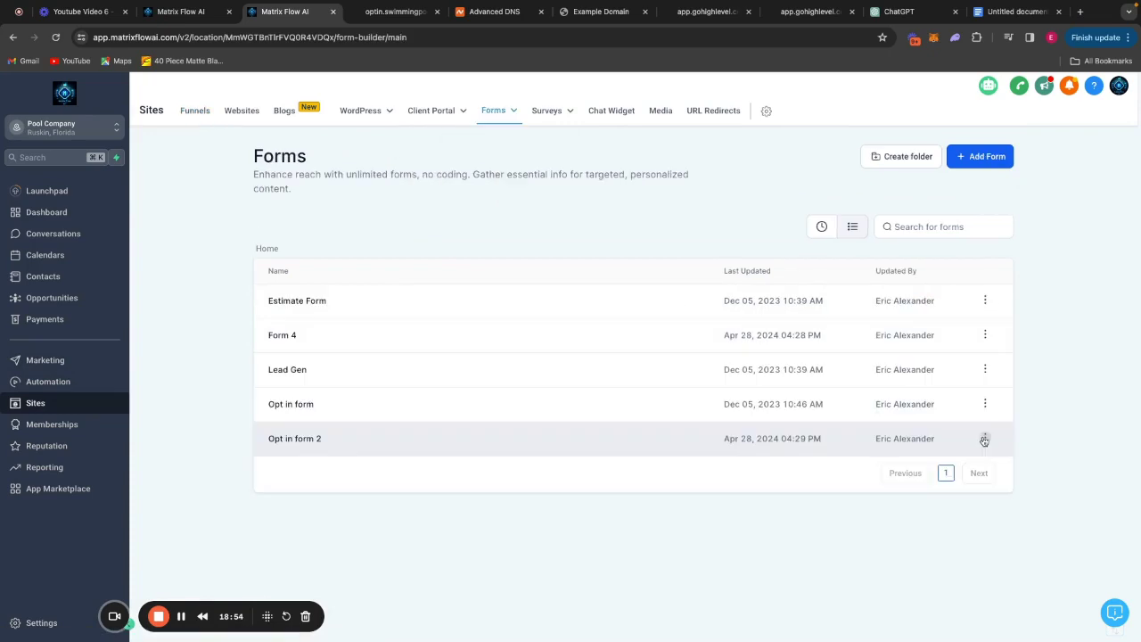
click(984, 438)
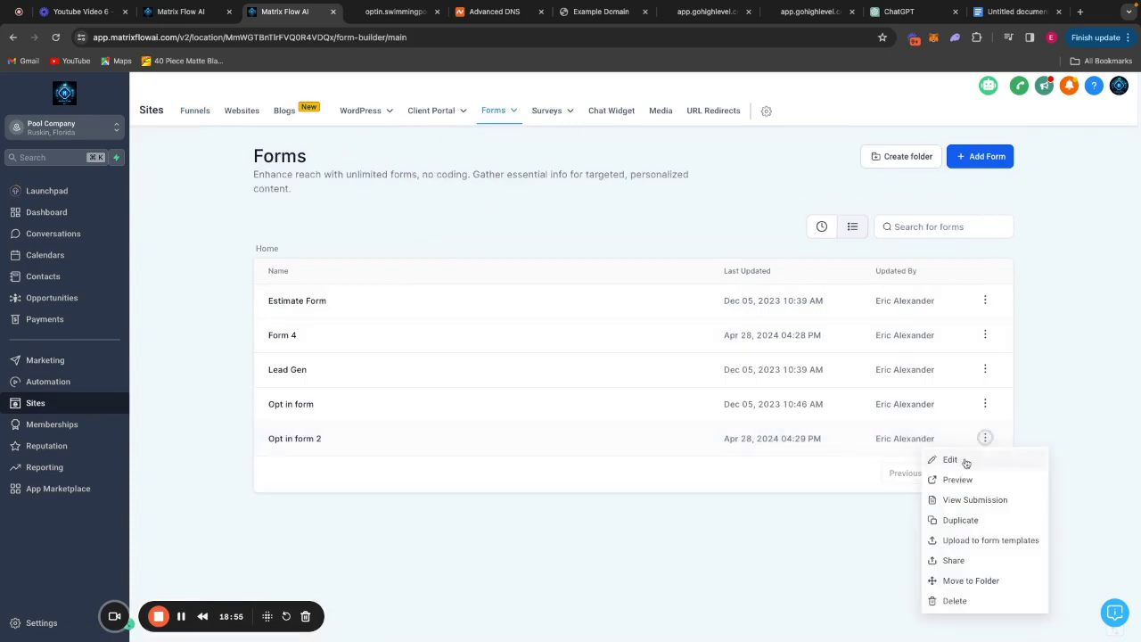
click(900, 448)
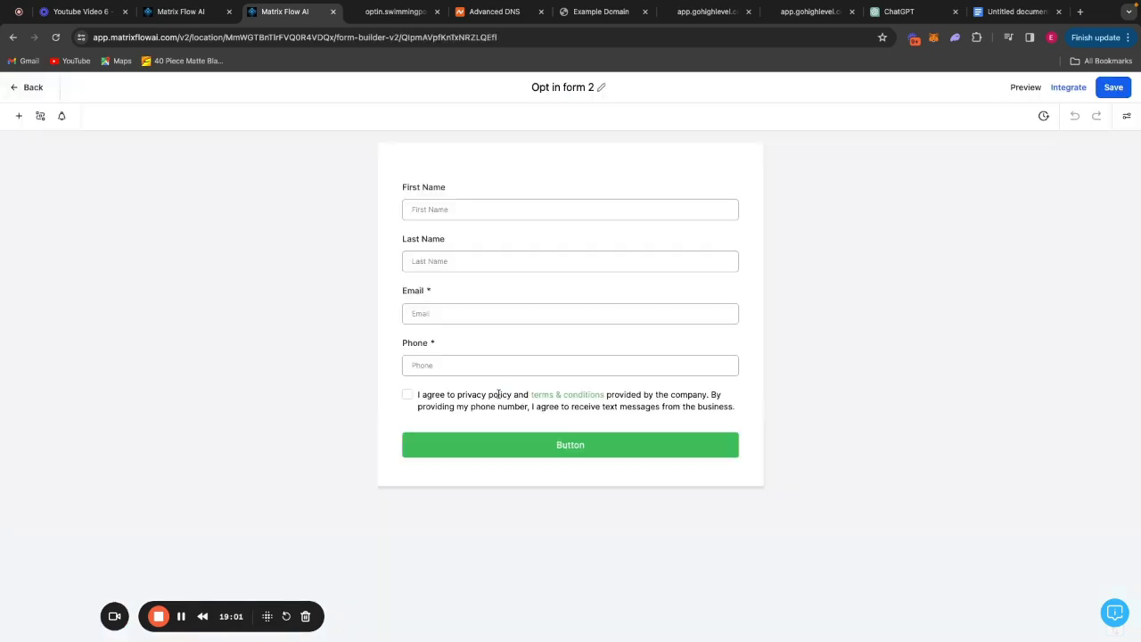
key(ctrl+shift+Tab)
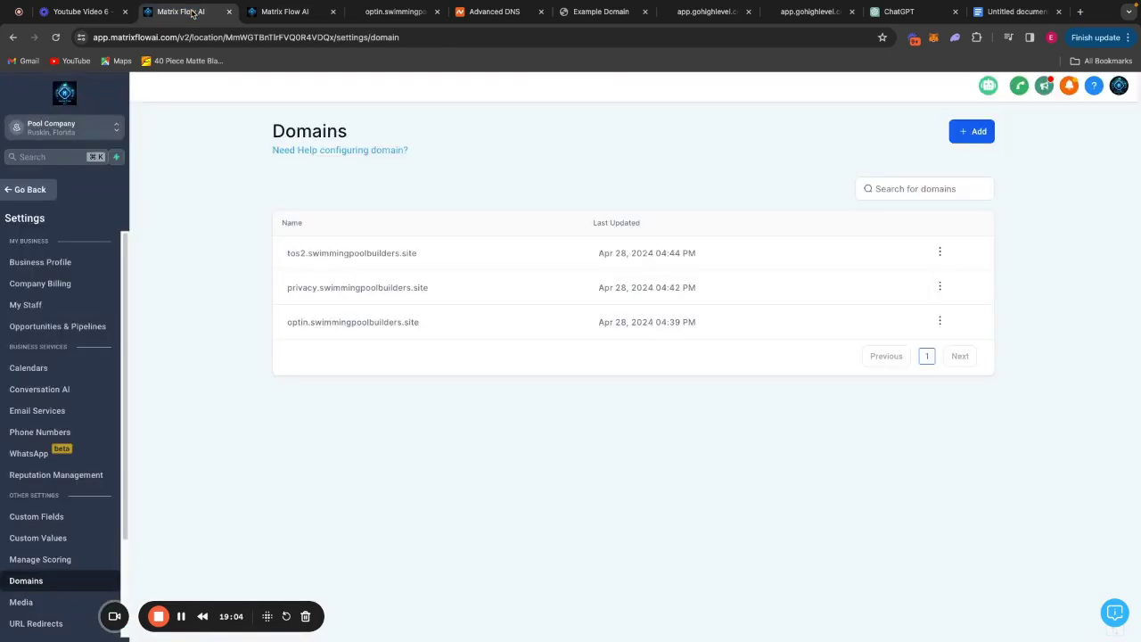
drag(438, 288, 285, 292)
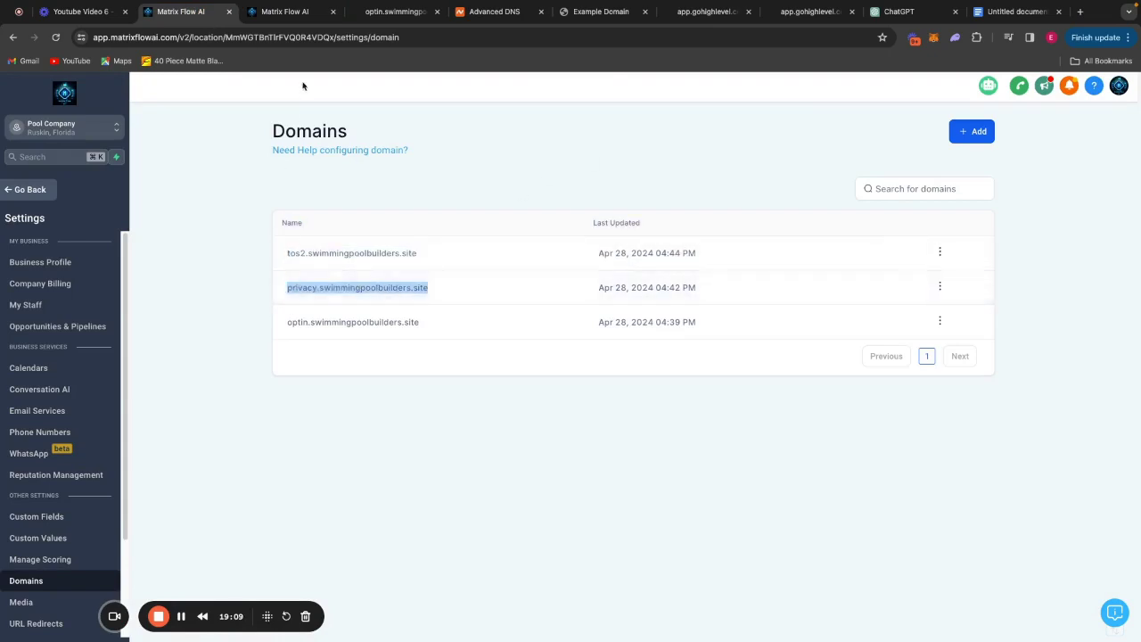
click(284, 11)
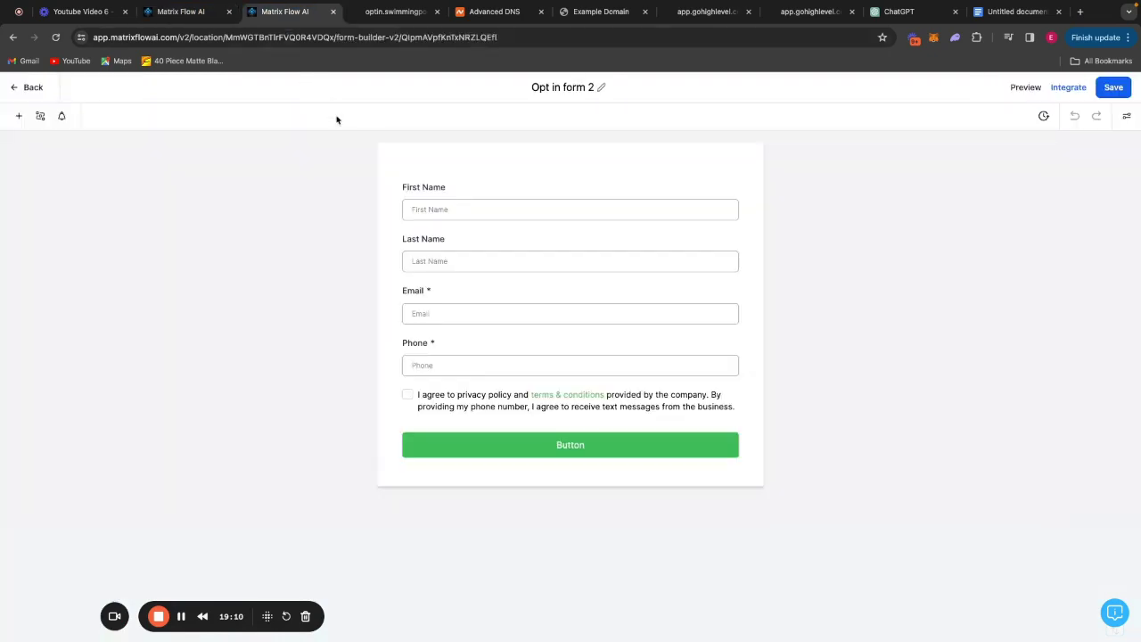
click(506, 392)
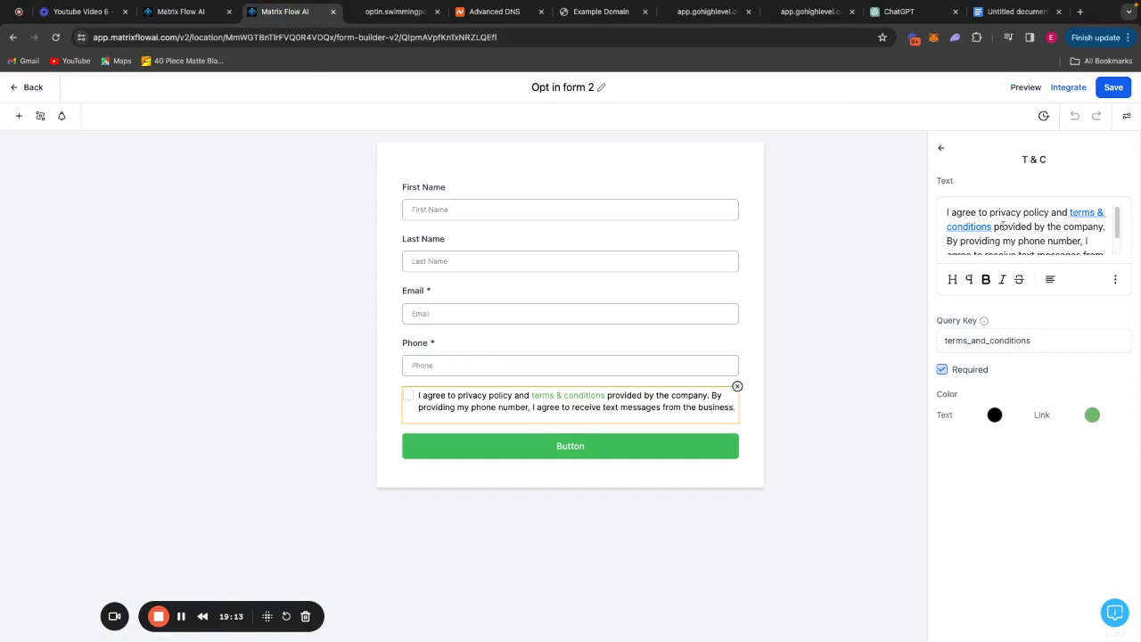
drag(1049, 212, 990, 219)
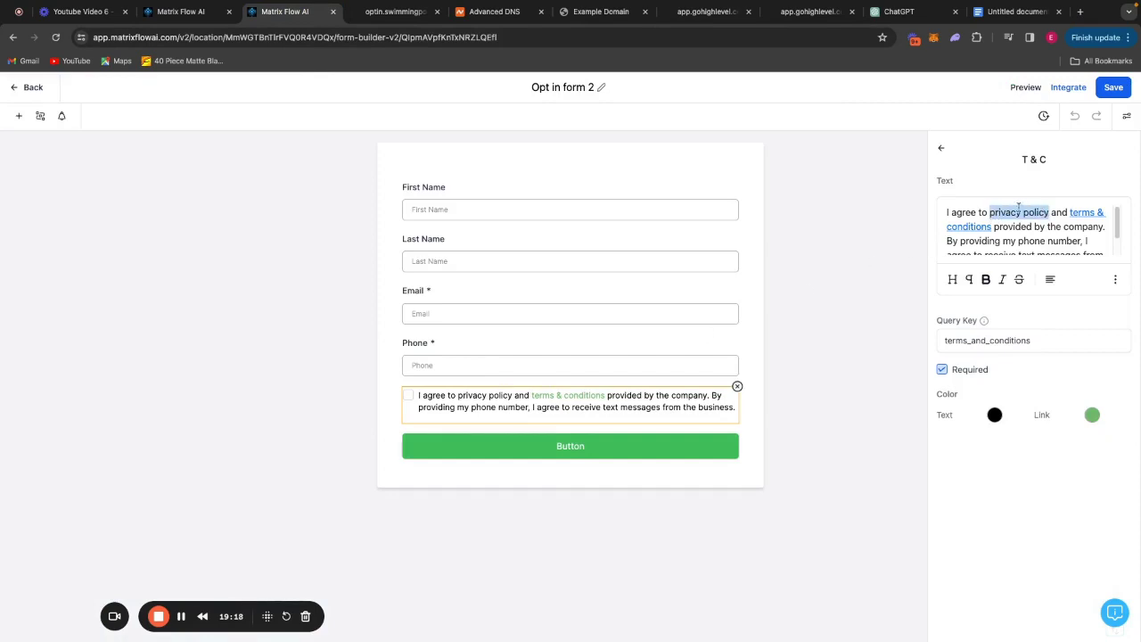
key(ctrl+v)
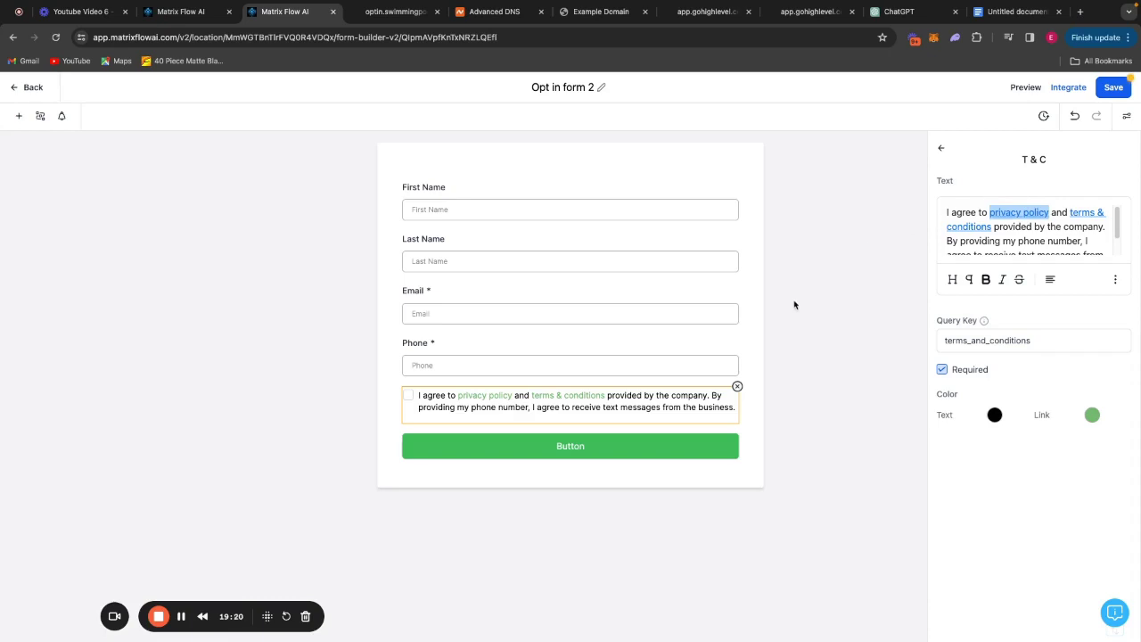
click(794, 305)
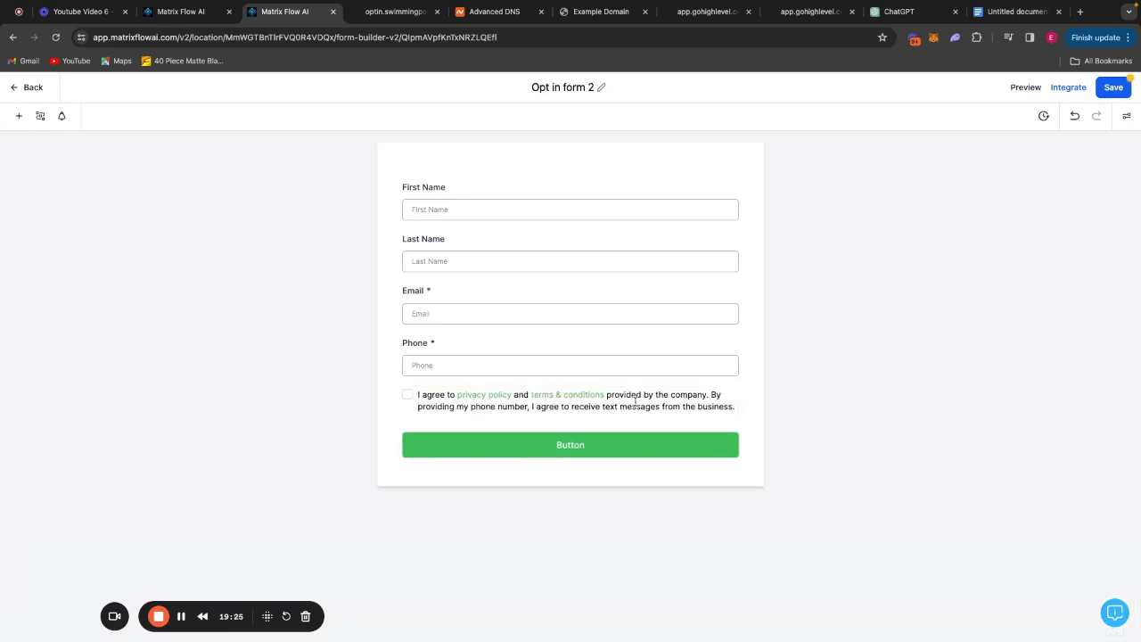
Link 'terms & conditions' to the tos2 domain and save the form.
click(194, 12)
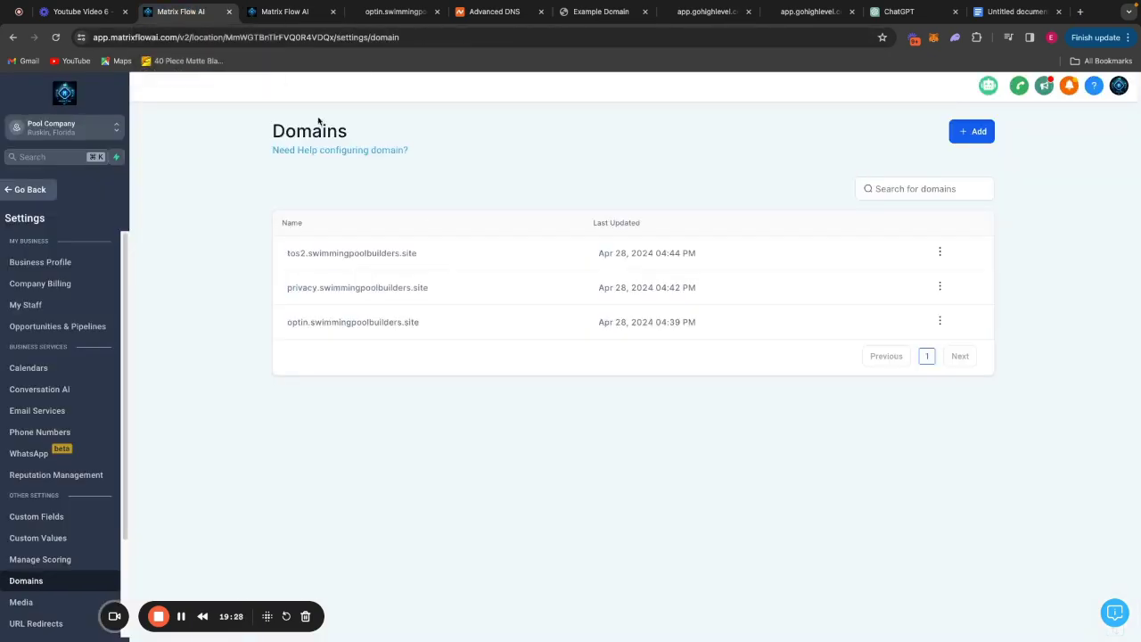
triple_click(426, 255)
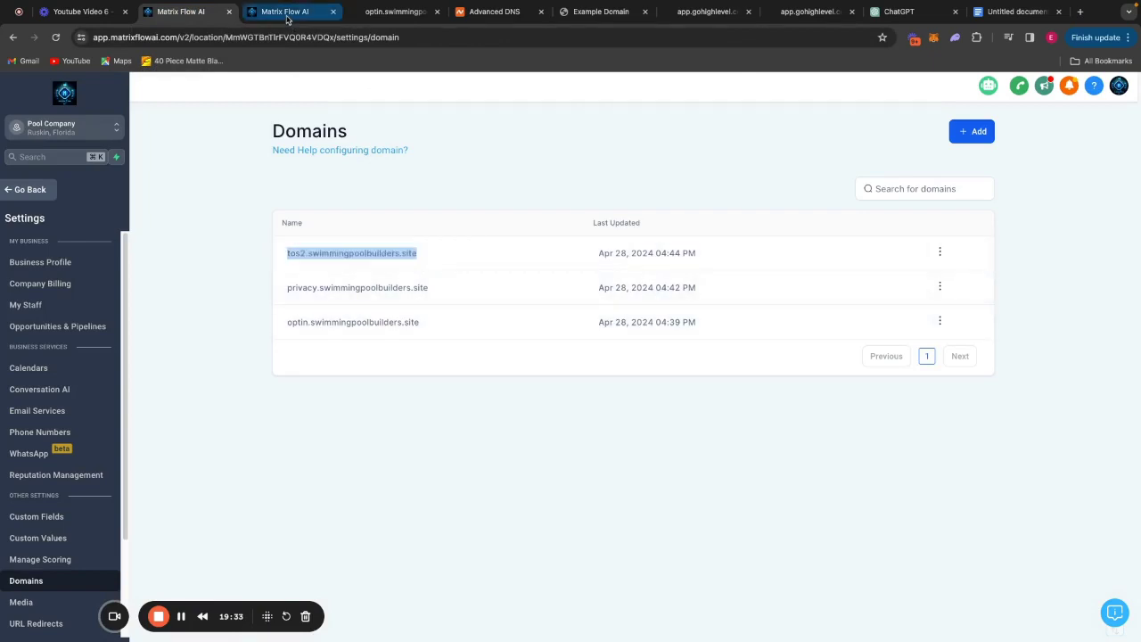
click(287, 12)
click(602, 388)
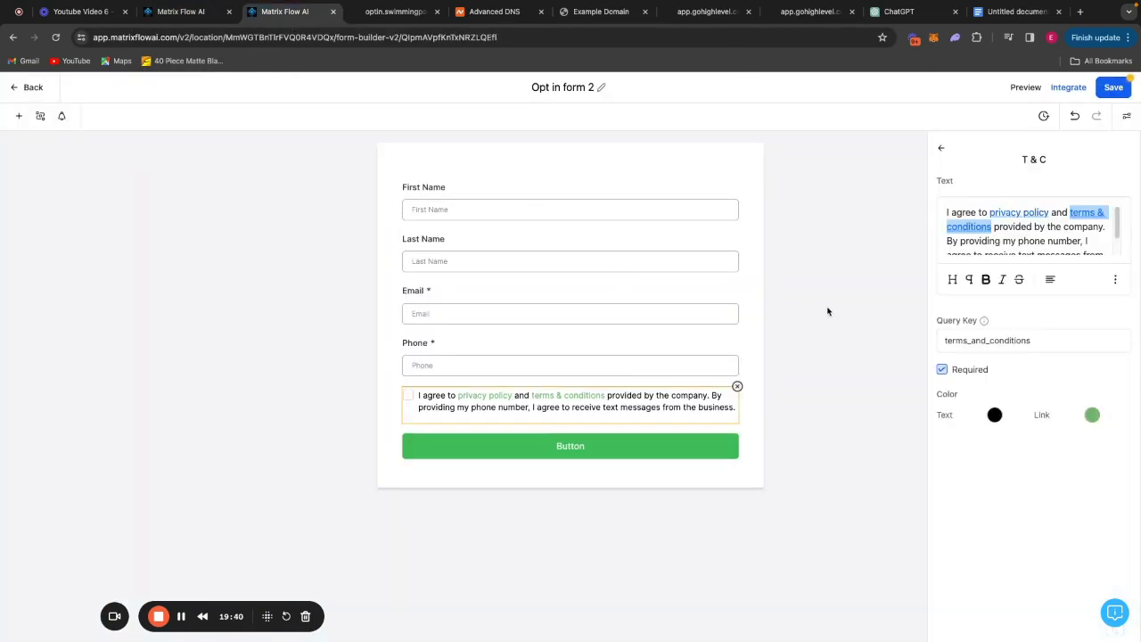
click(824, 311)
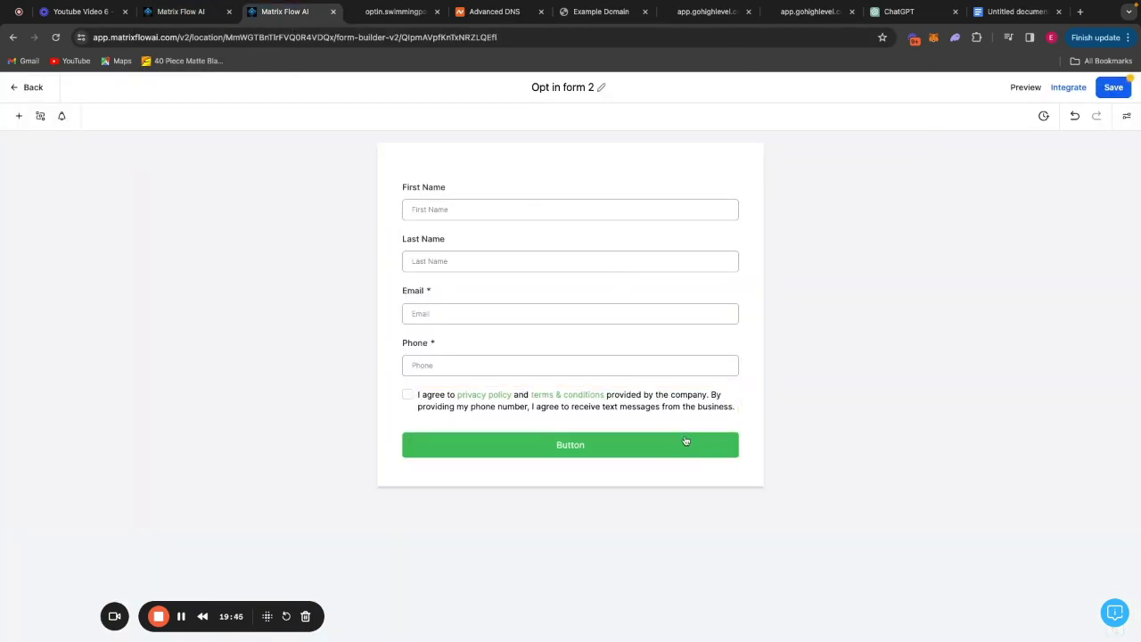
click(1113, 87)
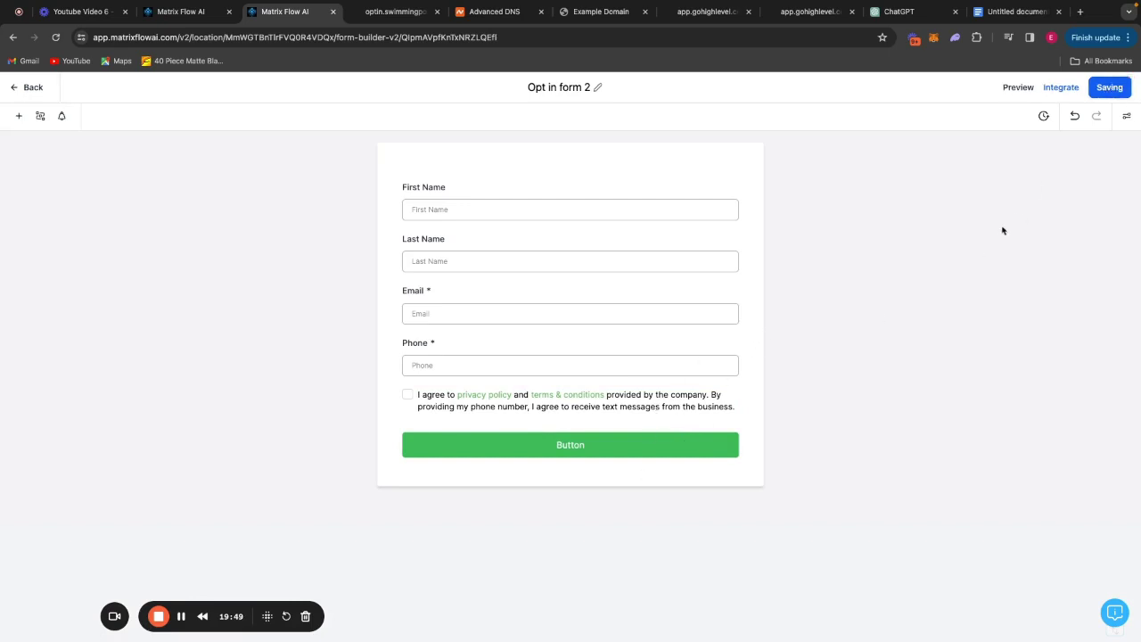
Change the form button's label to Submit.
click(629, 436)
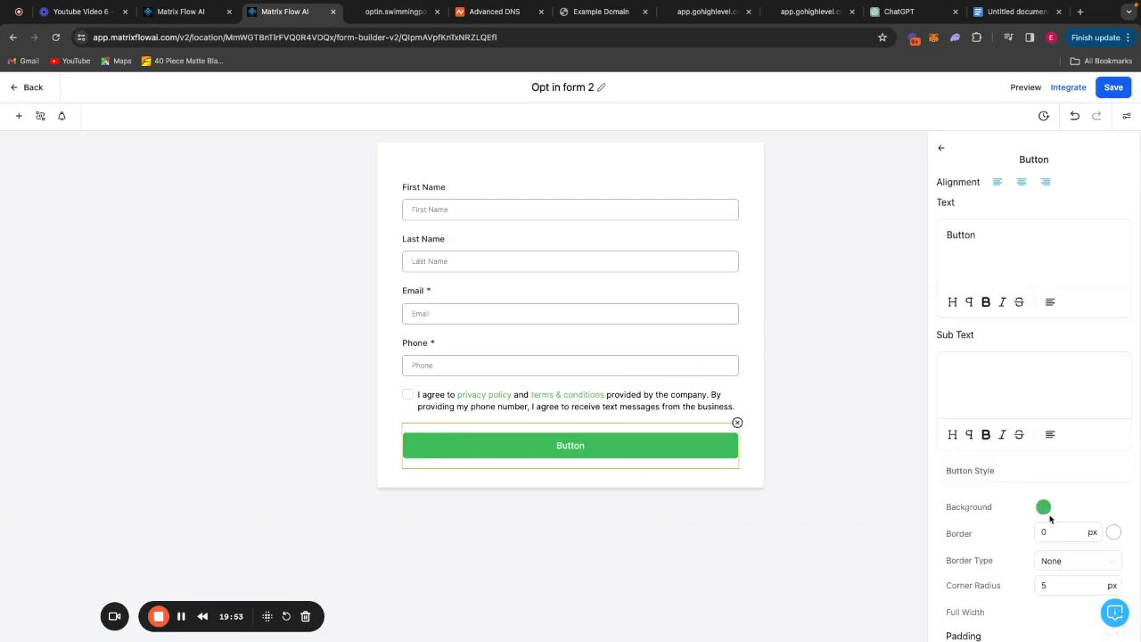
double_click(972, 230)
text(Submit)
Test the privacy policy and terms & conditions links on the live opt-in form.
click(485, 394)
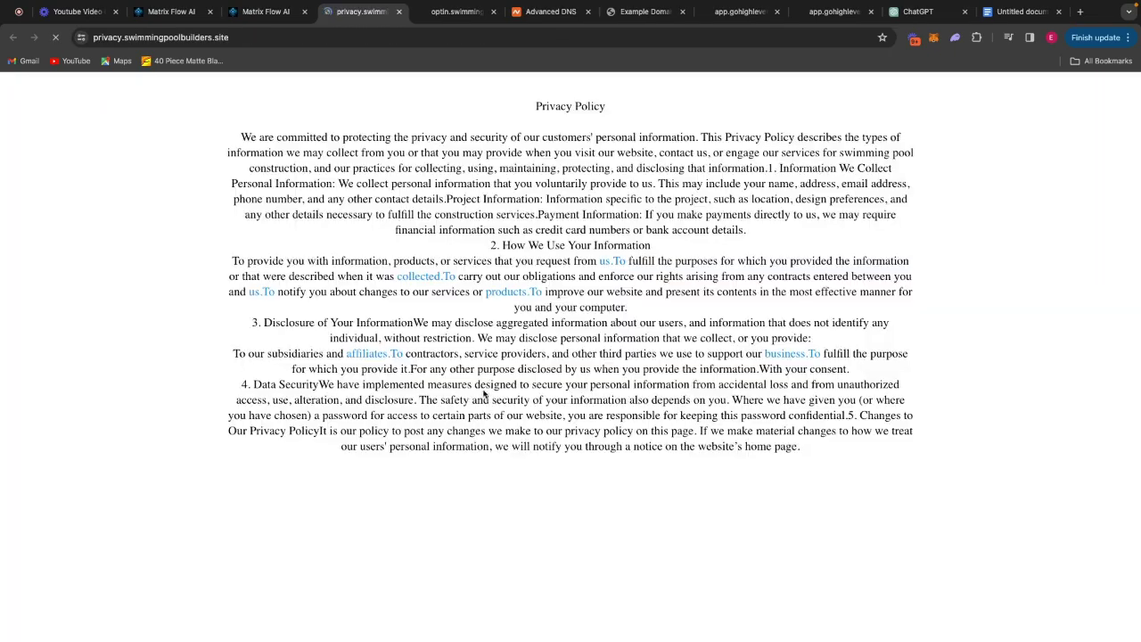
click(265, 12)
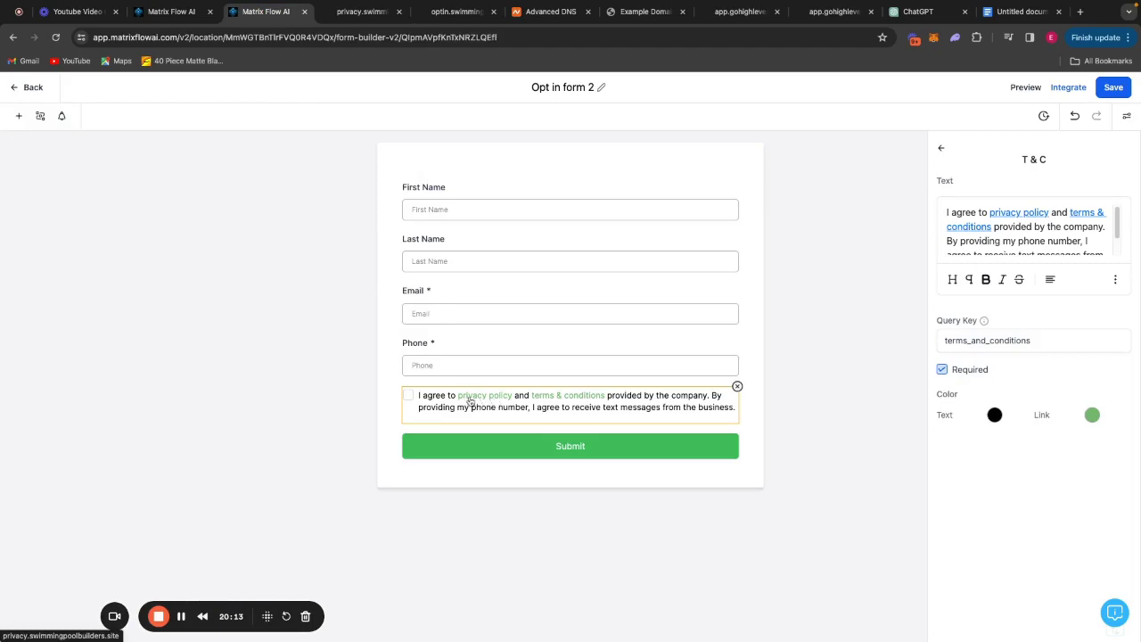
click(585, 398)
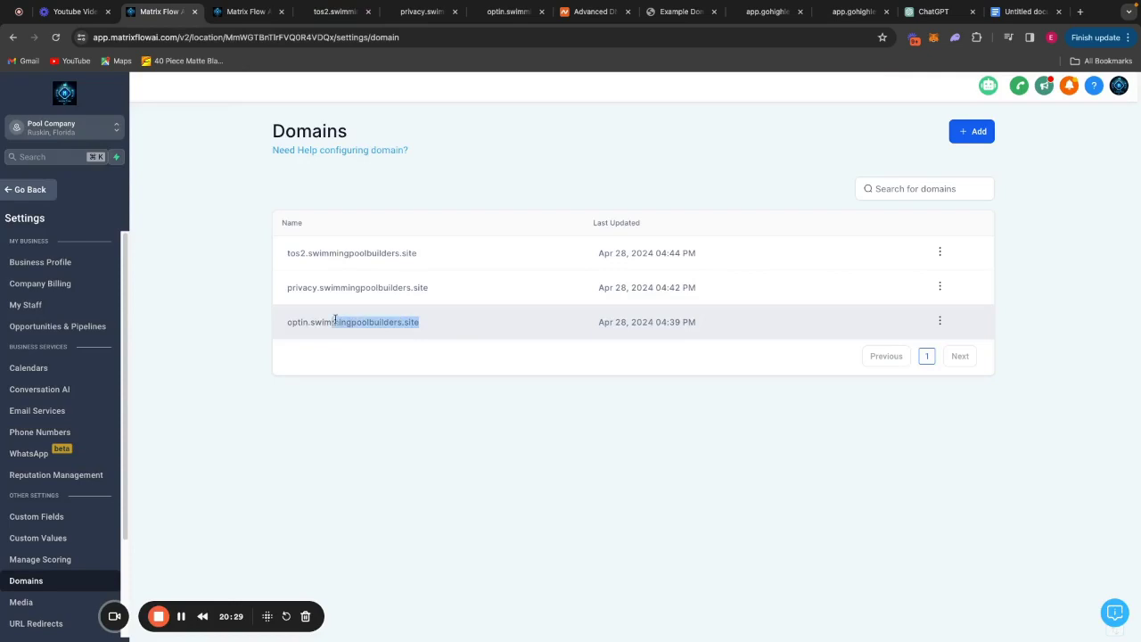
drag(339, 321, 268, 322)
drag(431, 321, 289, 321)
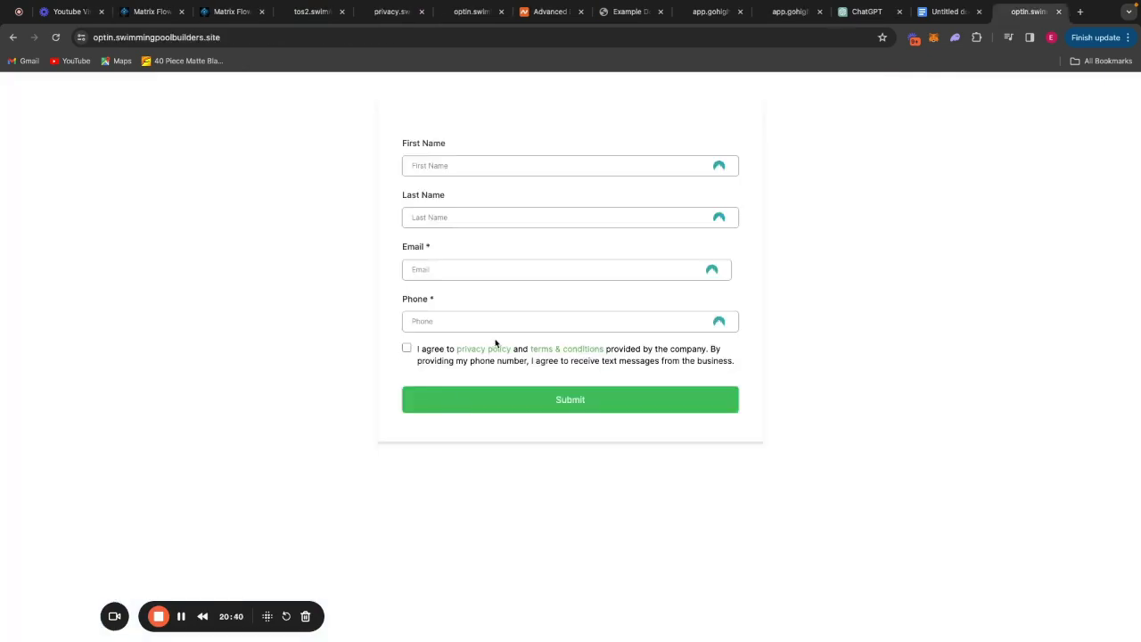
click(478, 351)
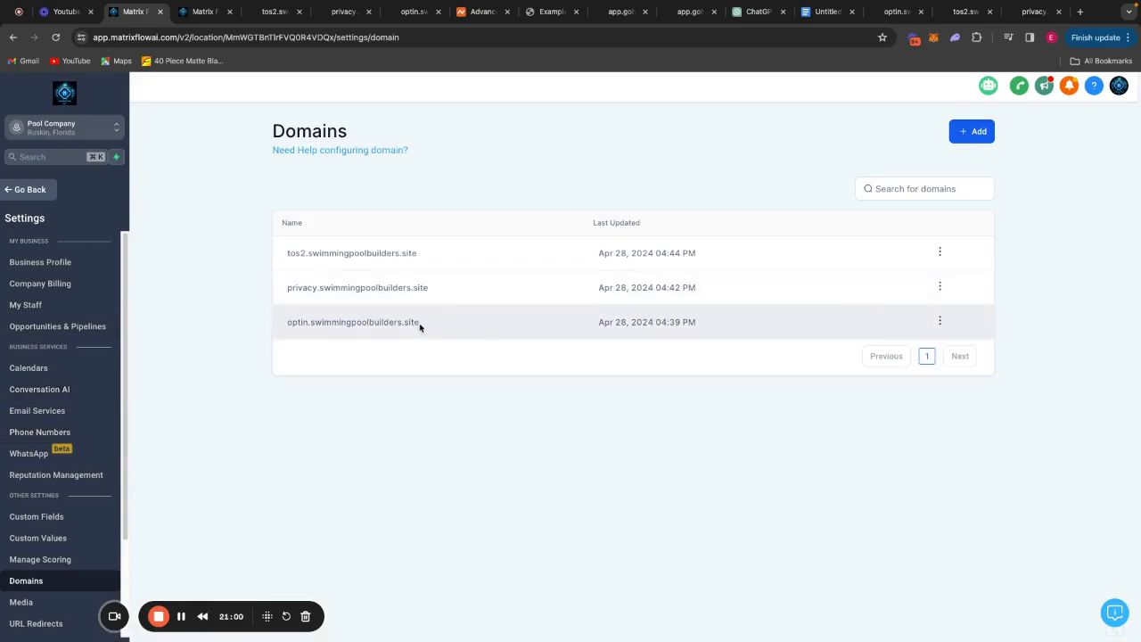
Search for numbers starting with 813 and buy the first Plant City, FL number for $1.15.
click(39, 431)
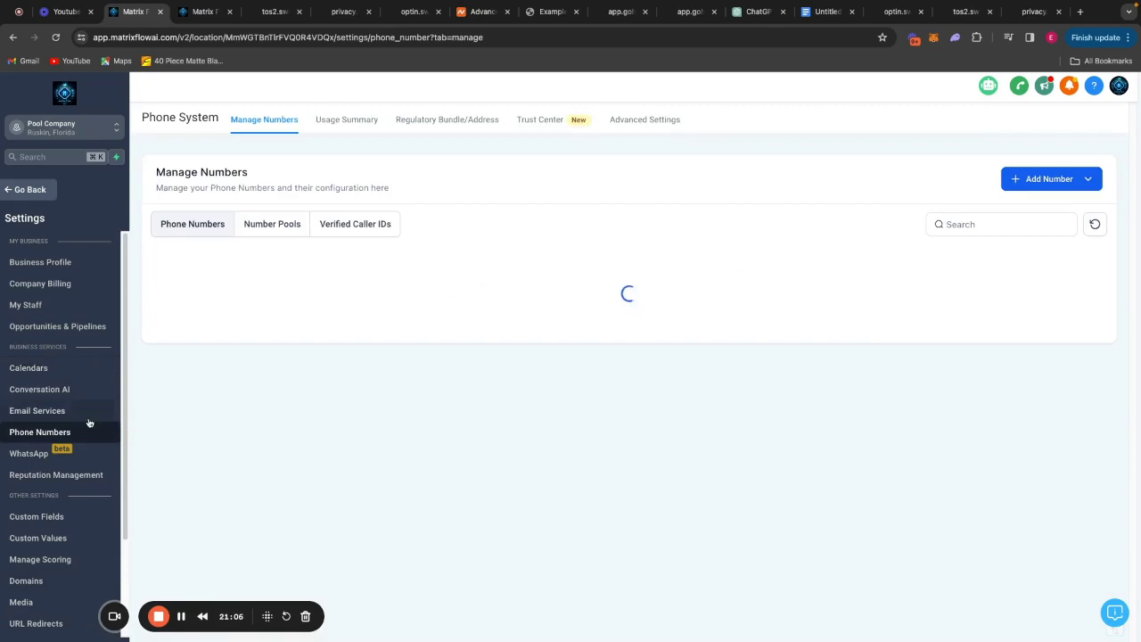
click(1016, 183)
click(1033, 214)
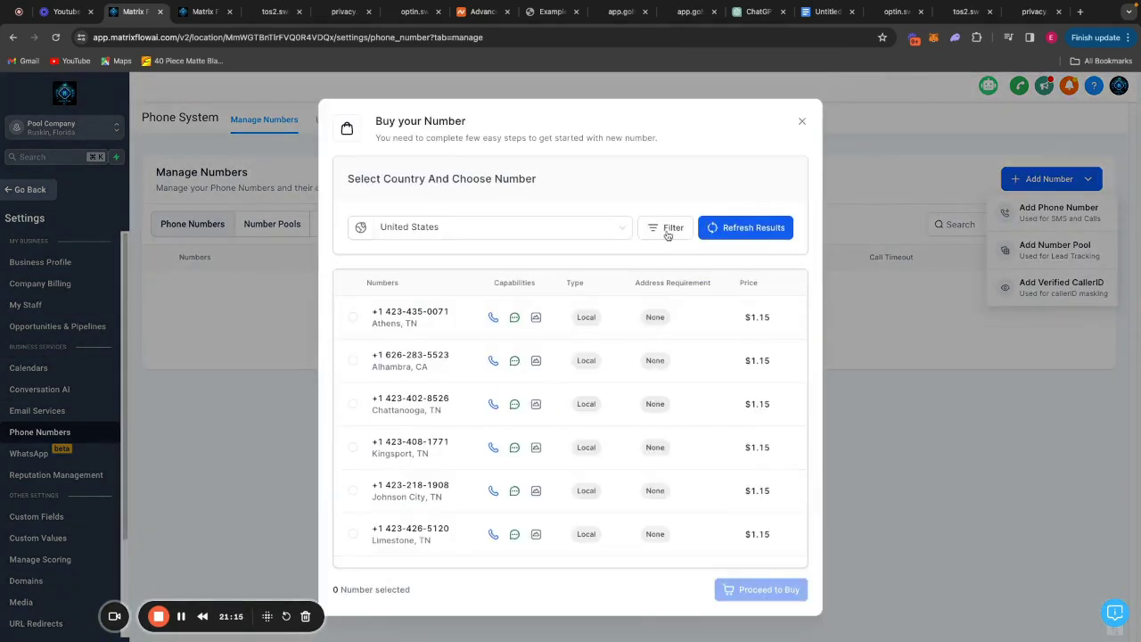
click(667, 231)
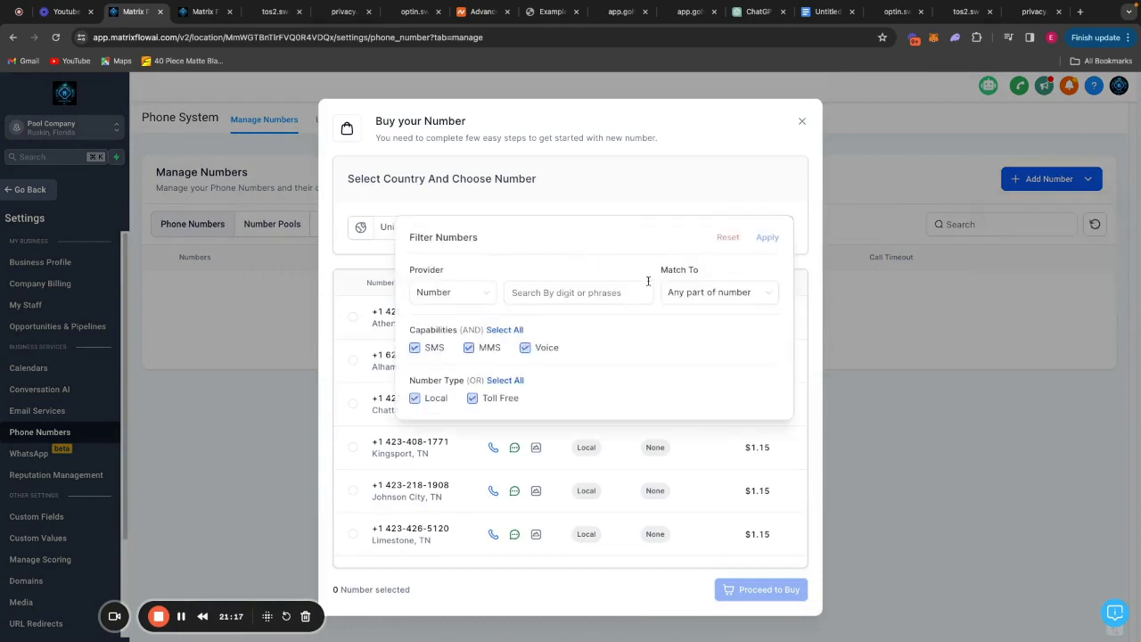
click(691, 297)
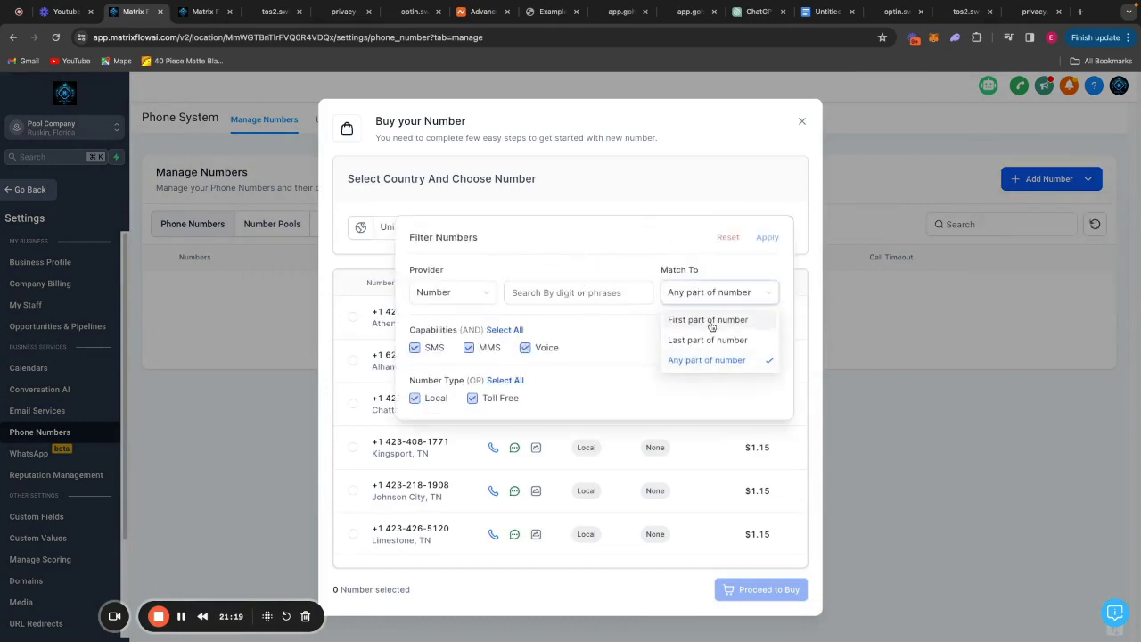
click(711, 326)
click(570, 293)
text(813)
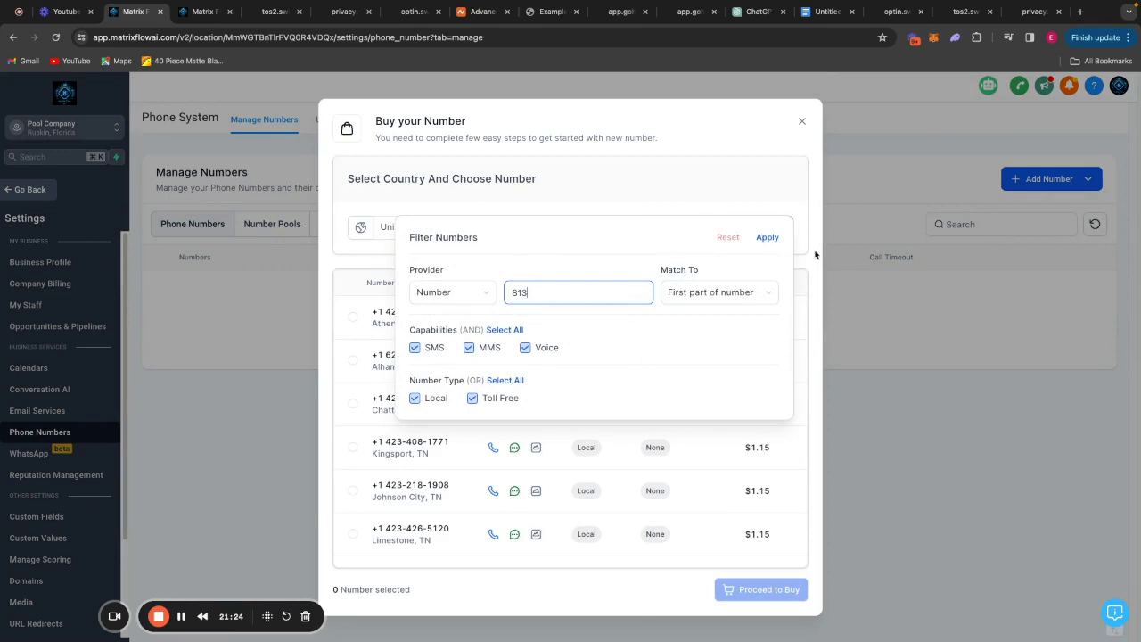
click(767, 237)
click(353, 317)
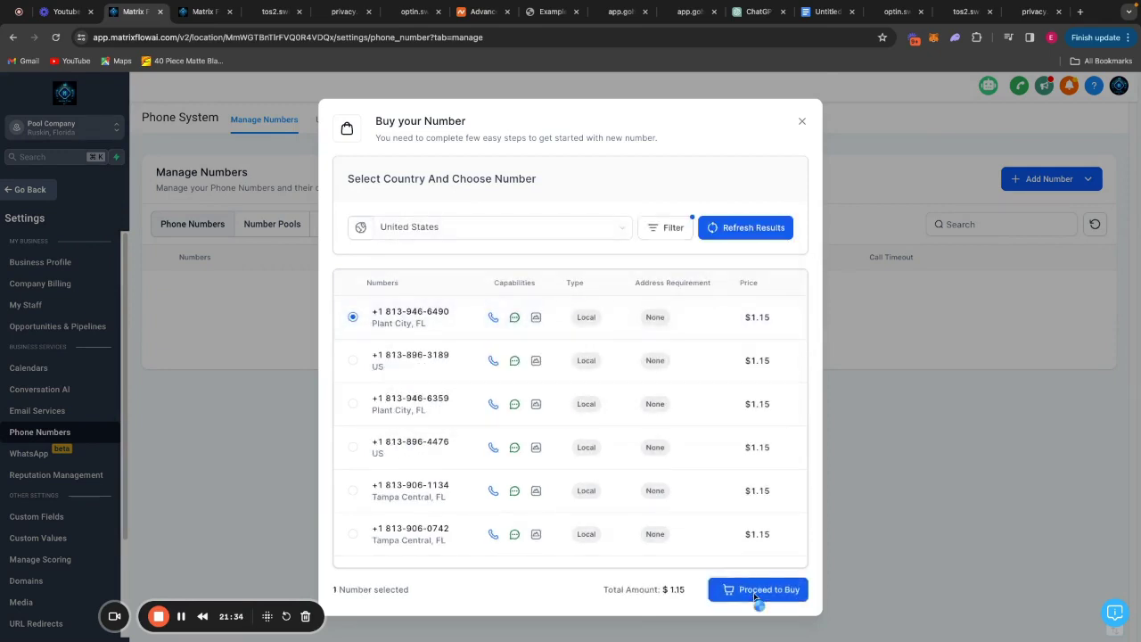
click(758, 596)
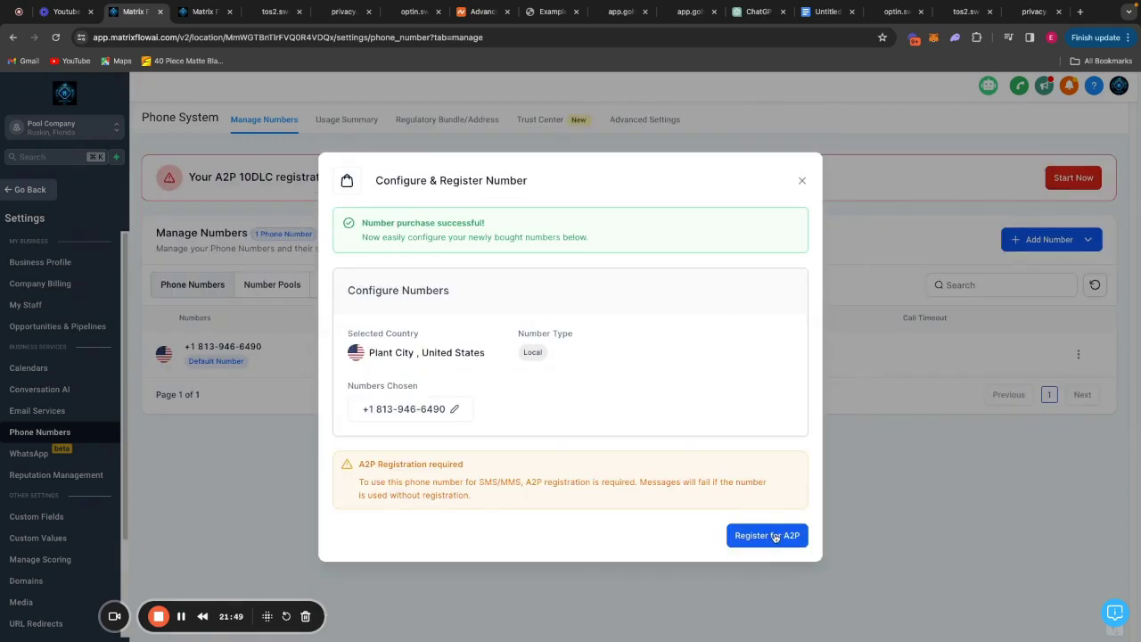
Register the new number for A2P and start the registration from the Trust Center page.
click(770, 536)
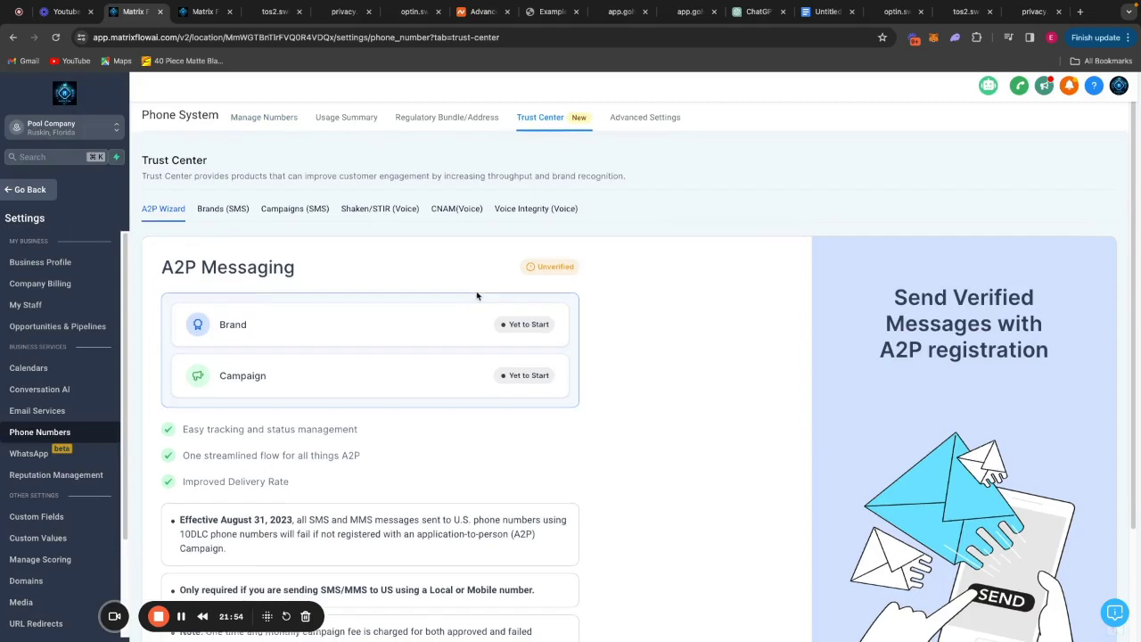
scroll(476, 293, down, 2)
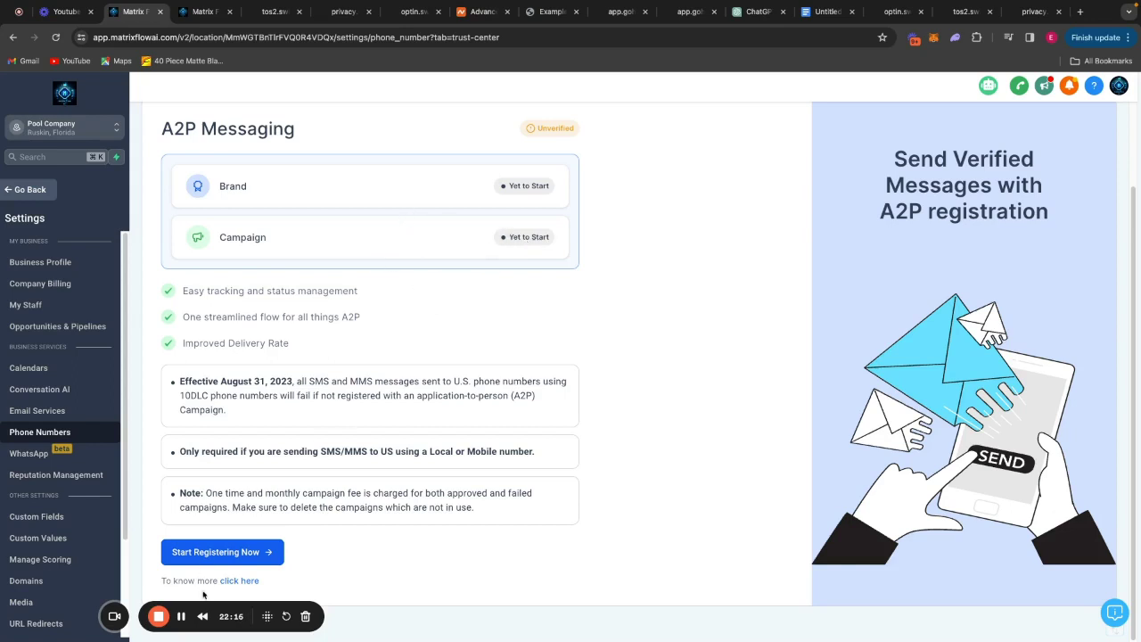
click(230, 552)
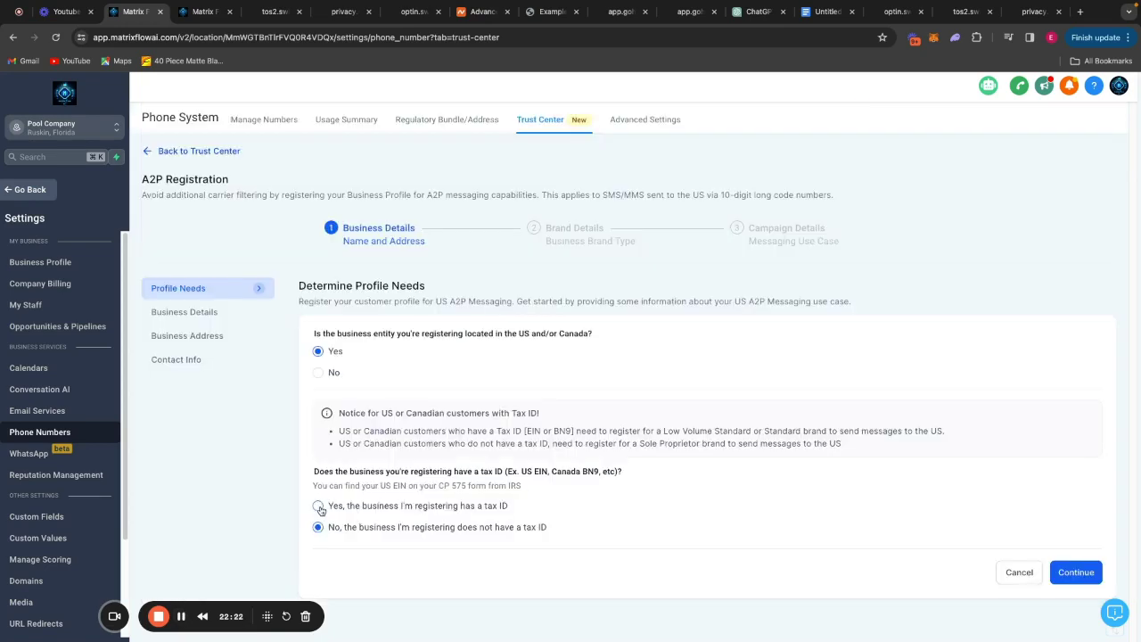
Confirm the business has a tax ID and enter Pool Builder LLC as the legal name.
click(318, 506)
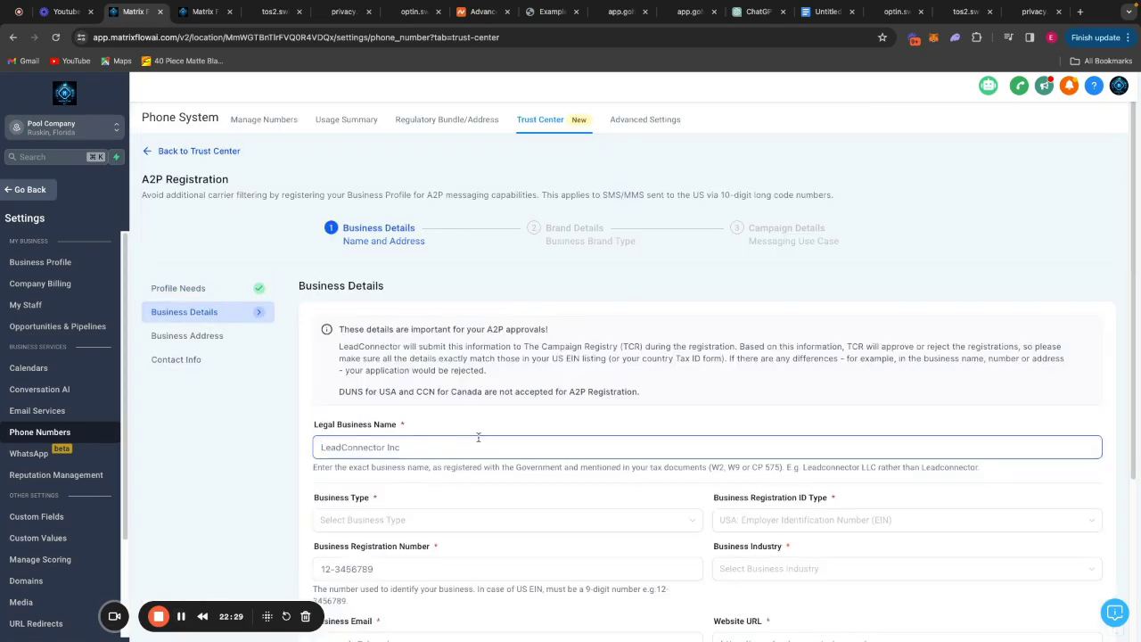
scroll(509, 410, down, 3)
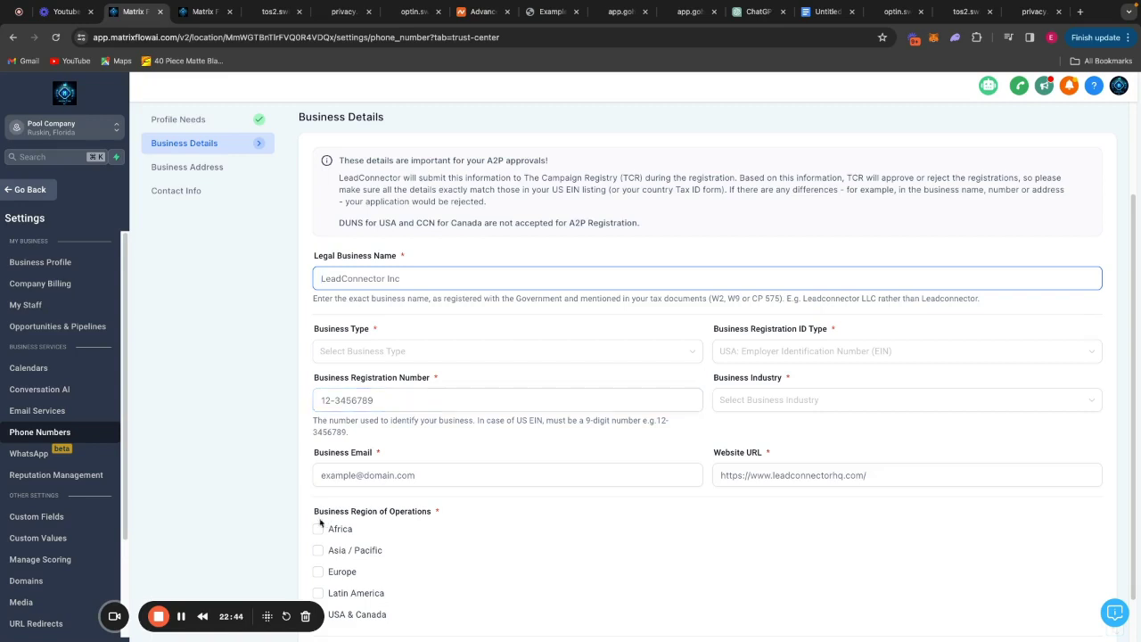
click(180, 616)
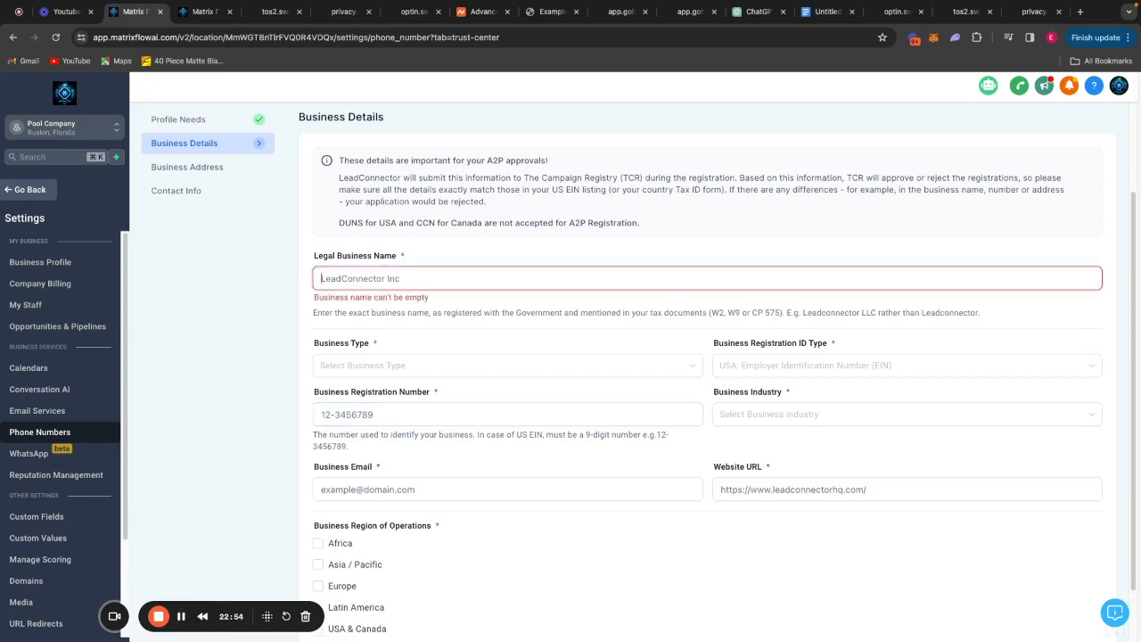
text(Pool Builder LLC)
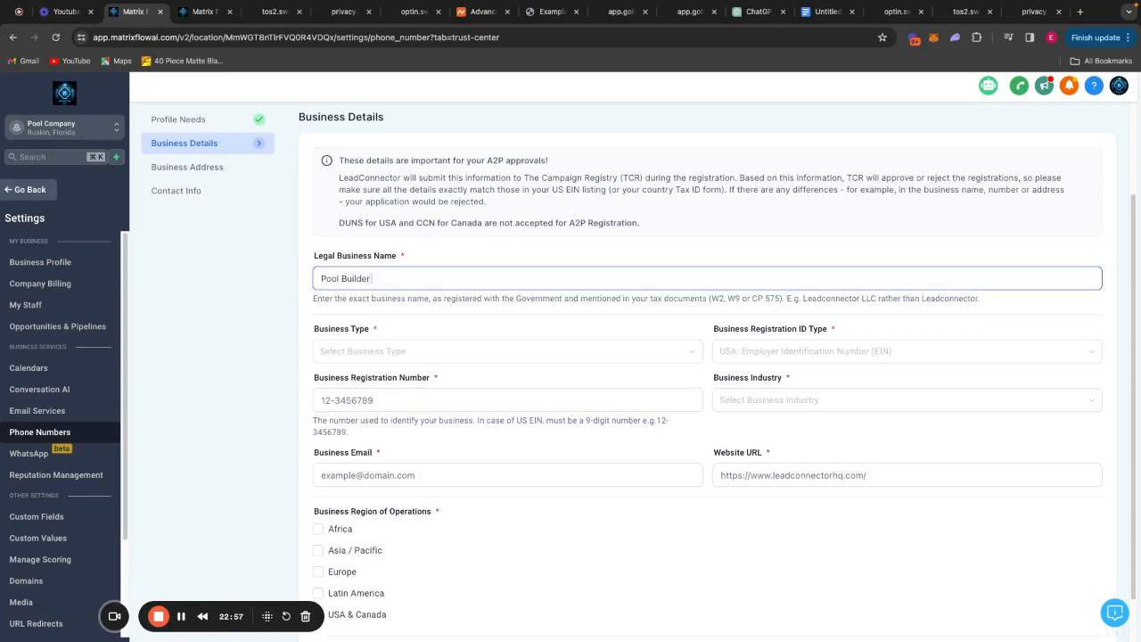
click(495, 351)
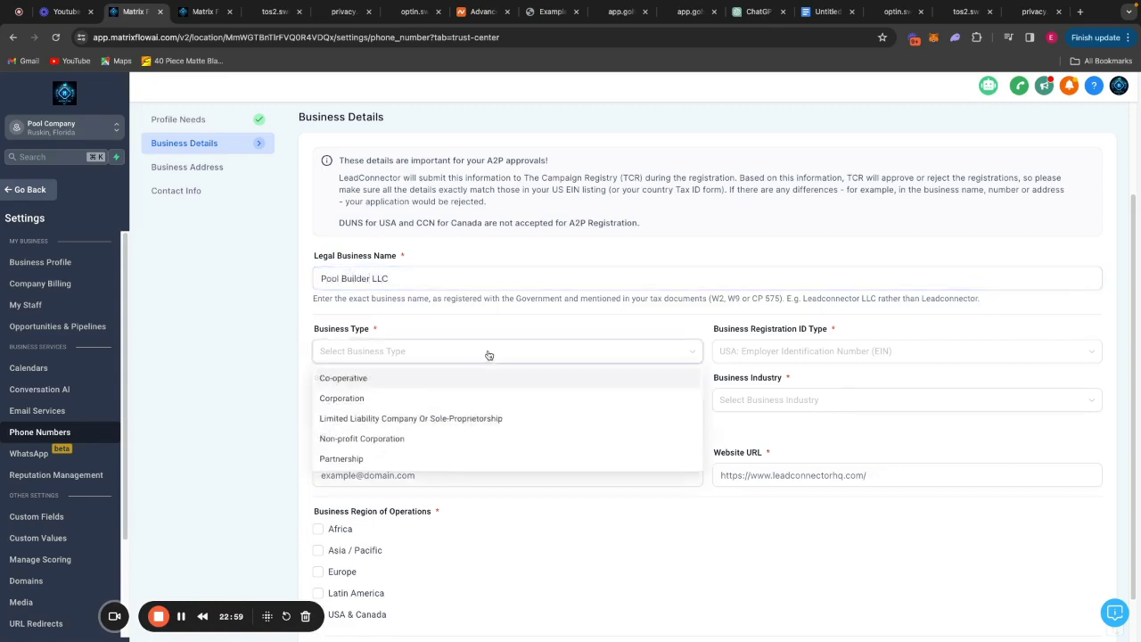
click(403, 425)
click(773, 355)
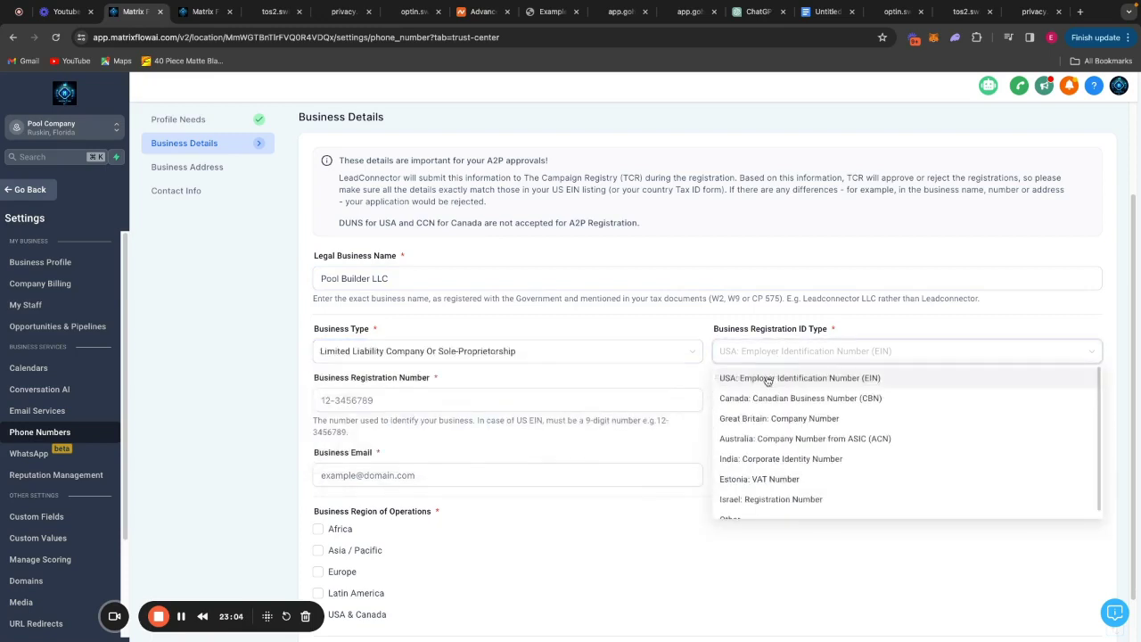
click(768, 378)
click(461, 393)
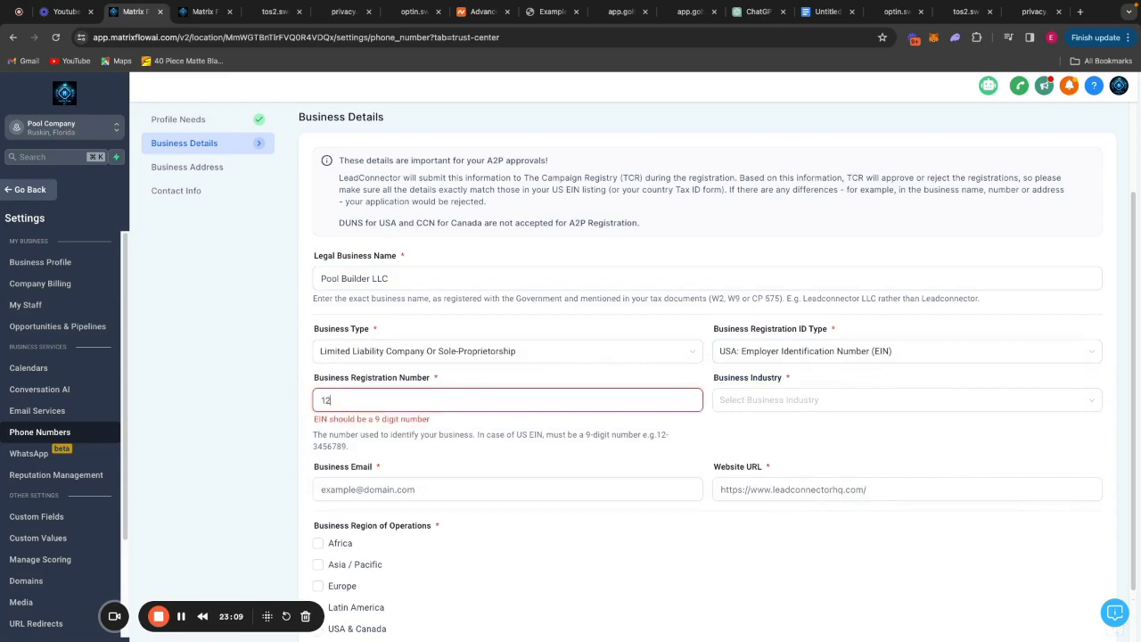
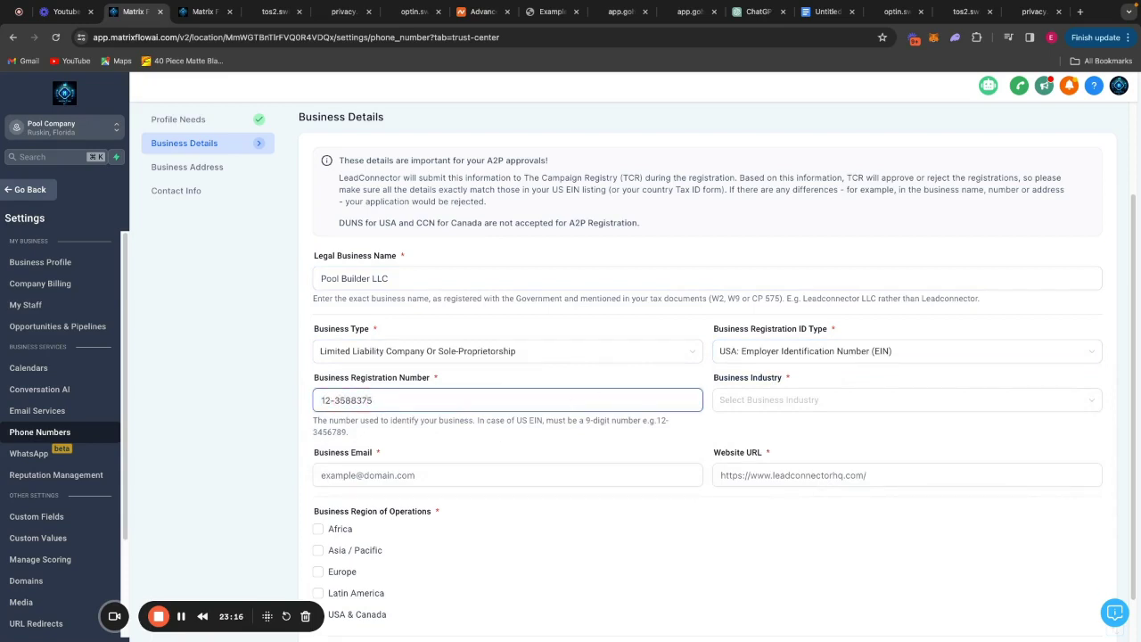
click(842, 399)
scroll(846, 474, down, 1)
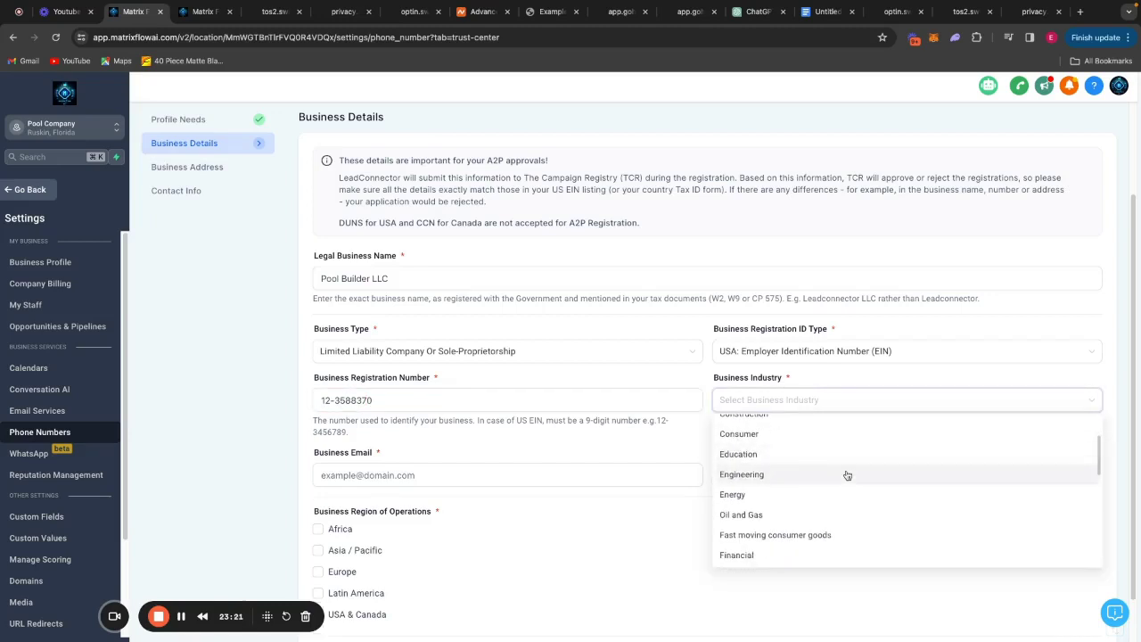
click(813, 475)
click(427, 473)
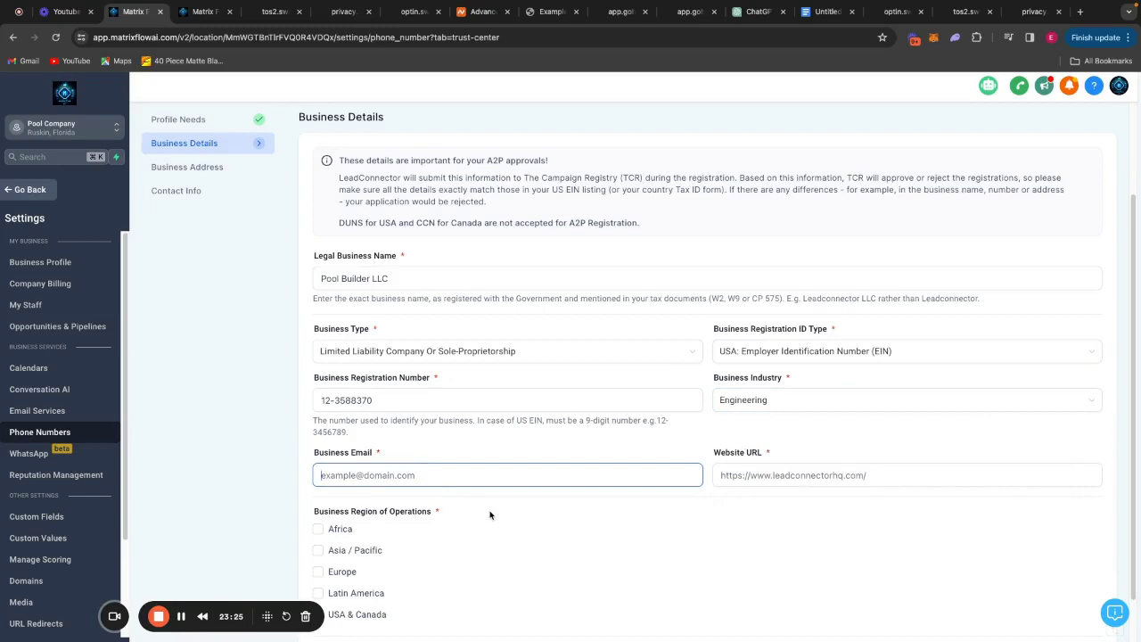
click(917, 474)
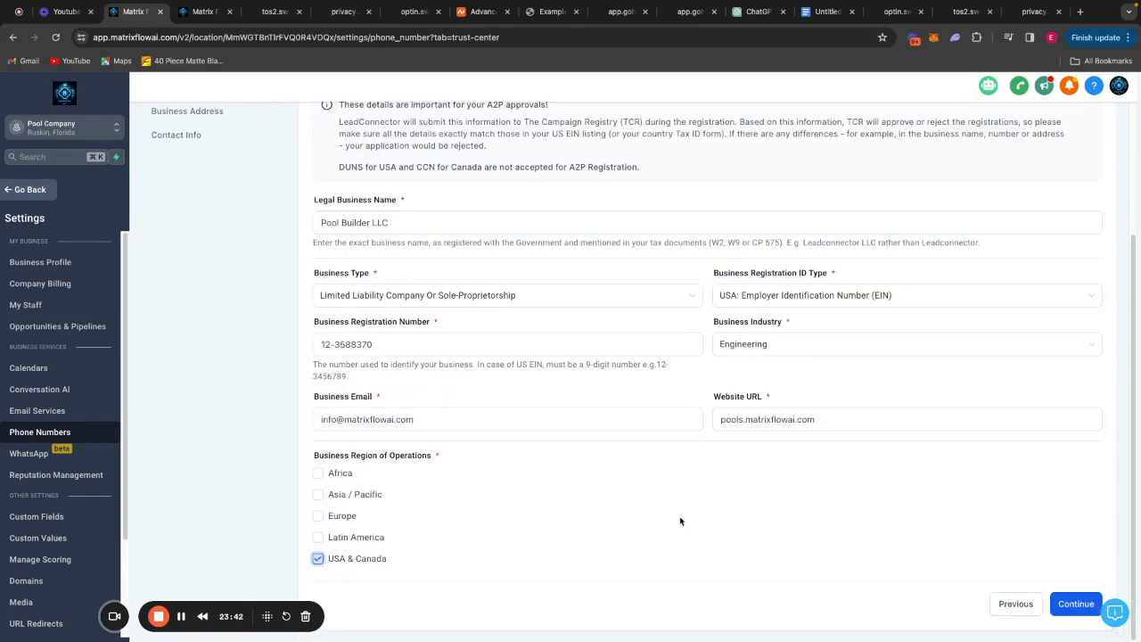
click(1094, 594)
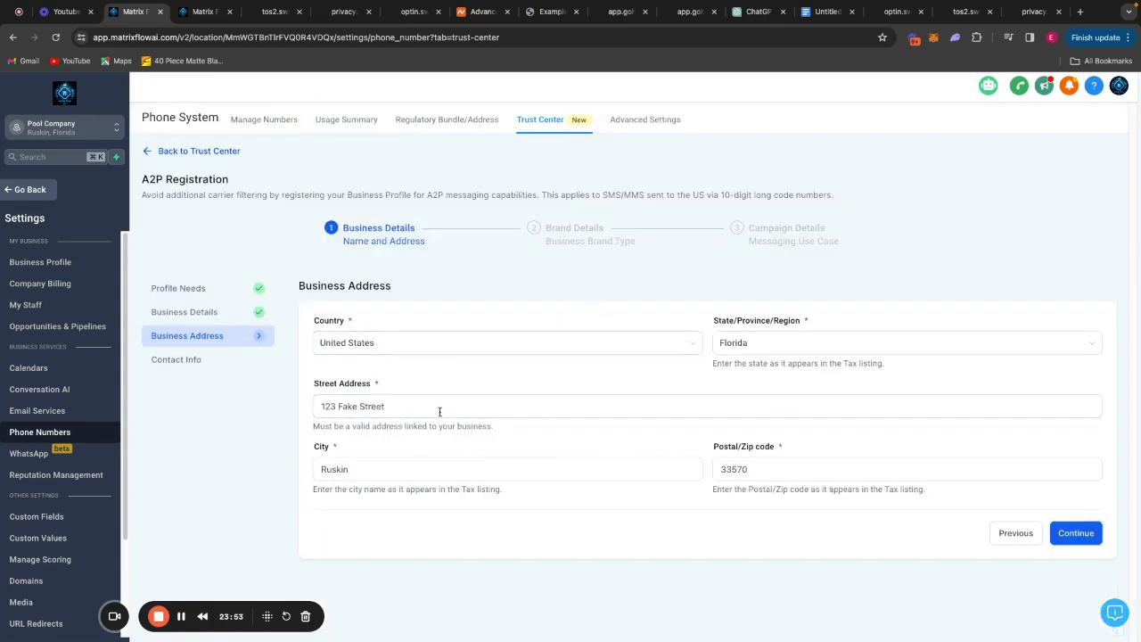
Keep the business address, autofill the representative's name, and set their job position to CEO.
click(1078, 532)
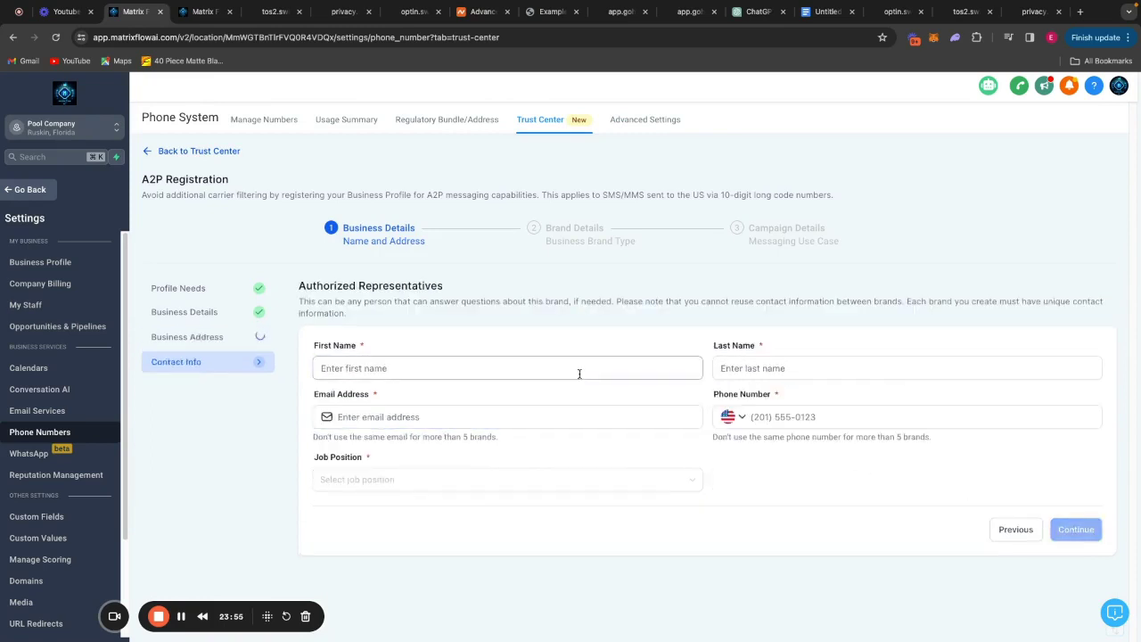
click(536, 369)
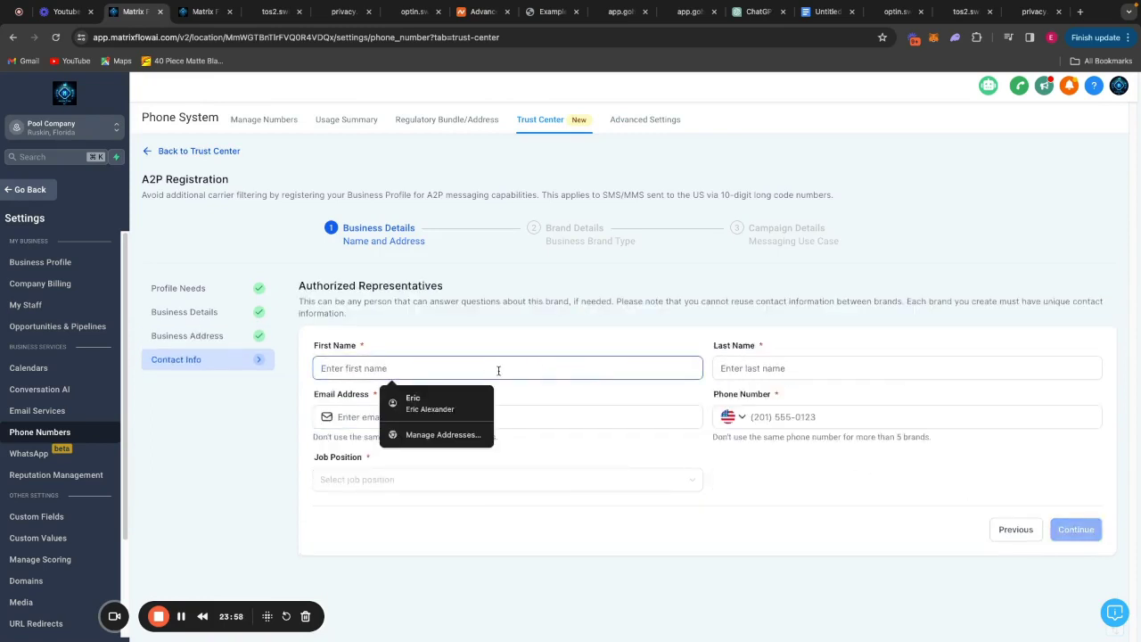
key(Down)
key(Return)
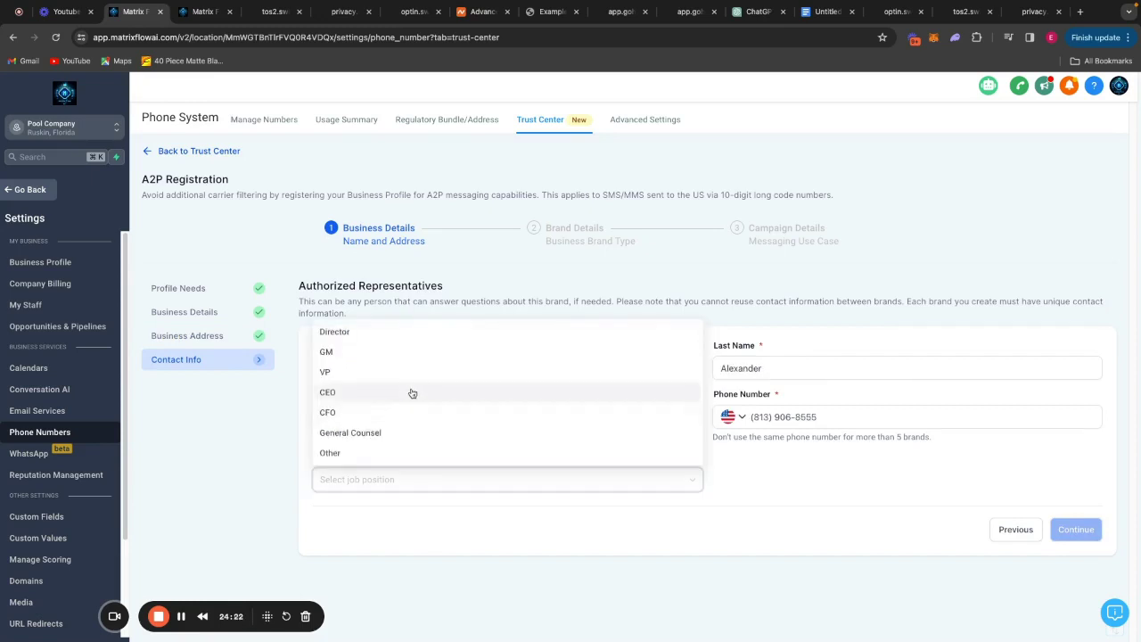
click(413, 394)
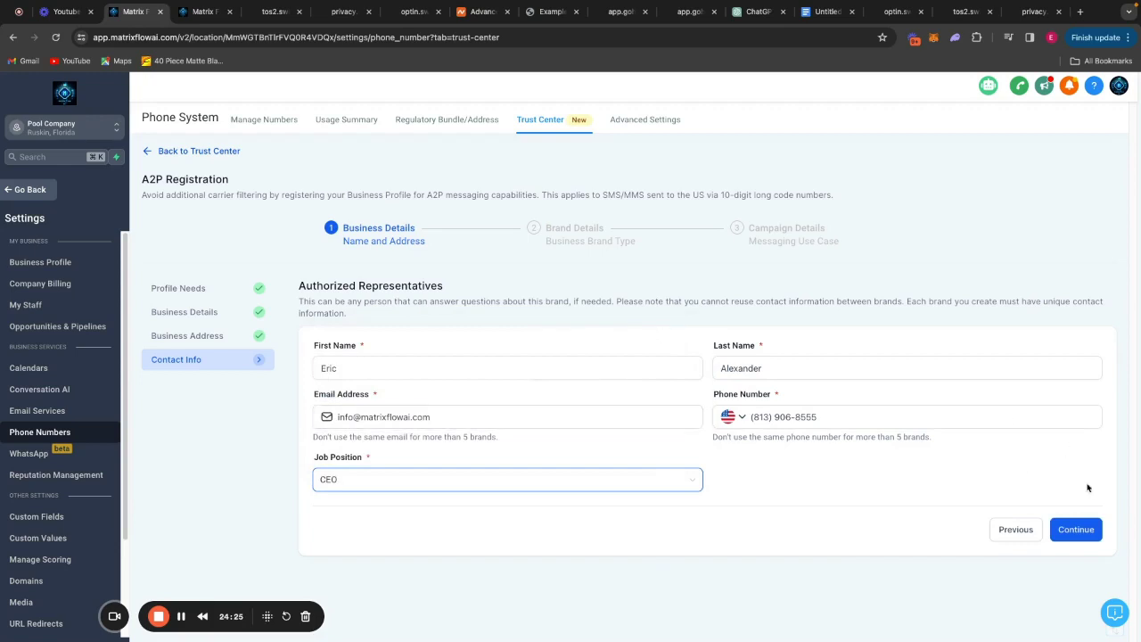
click(1078, 530)
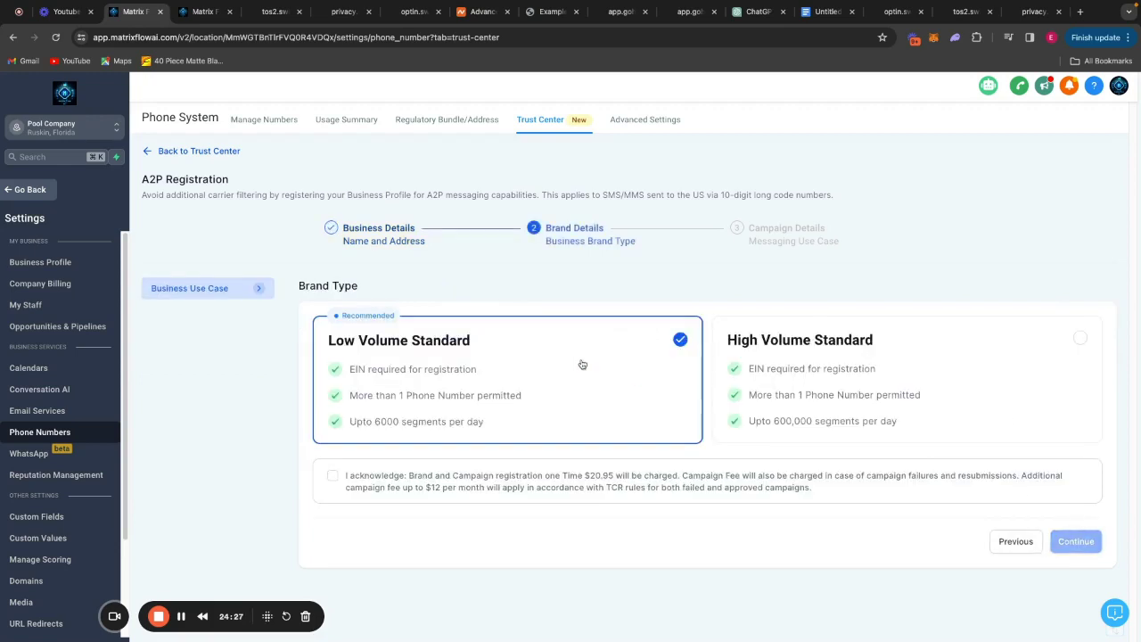
Acknowledge the $20.95 registration fee for the Low Volume Standard brand type.
click(333, 476)
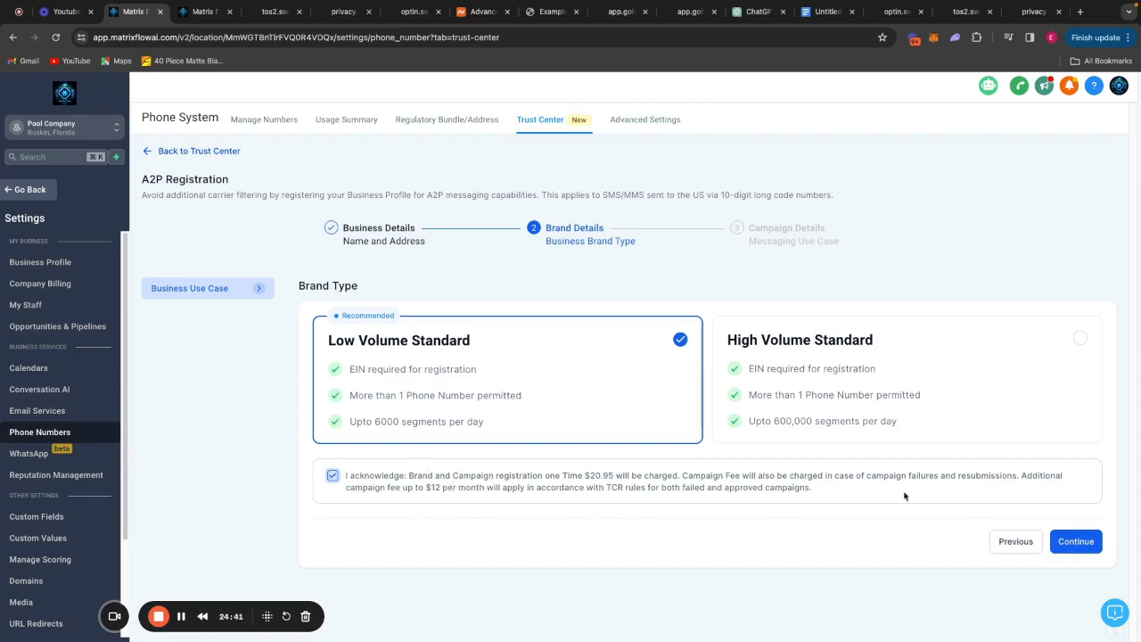
Paste the example use case description and replace company_name with Matrix Flow AI.
click(1087, 548)
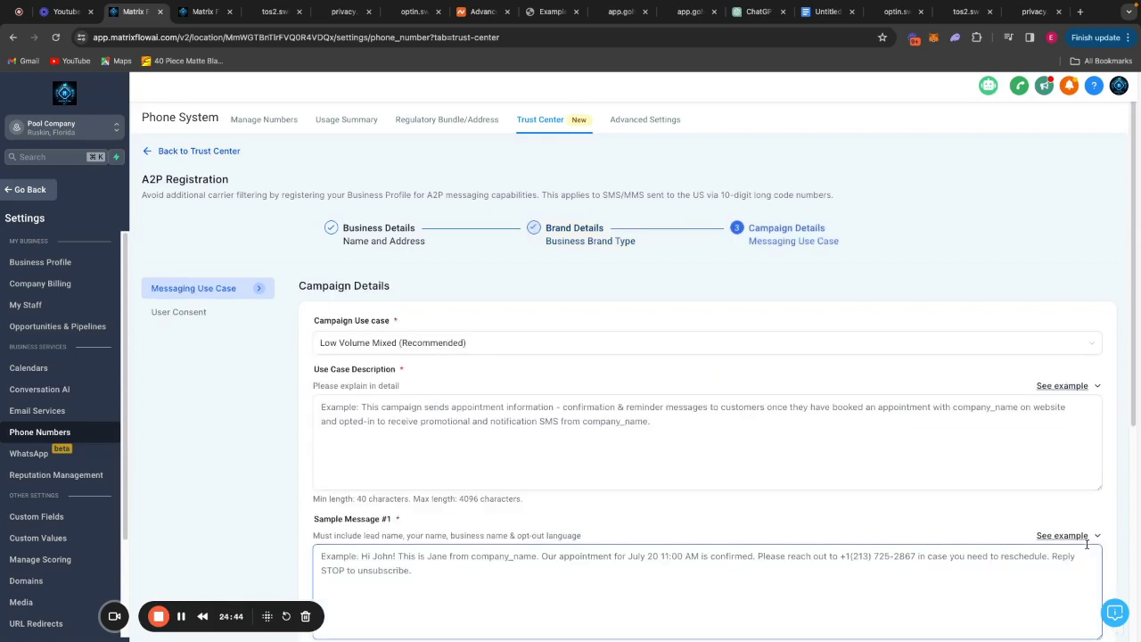
click(1071, 386)
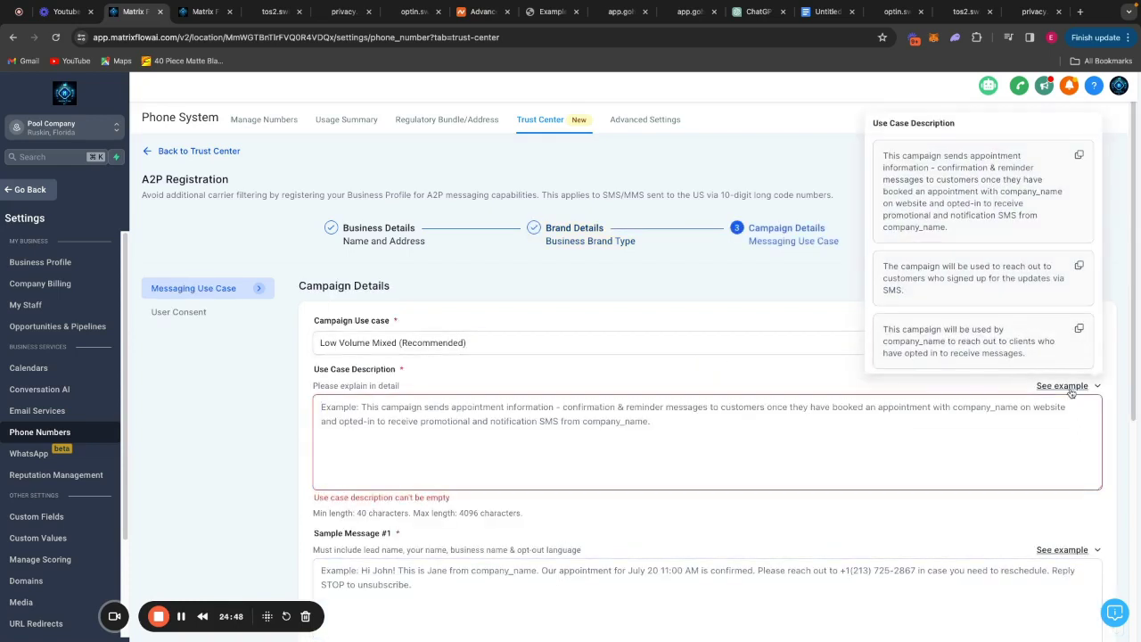
click(1078, 155)
click(544, 419)
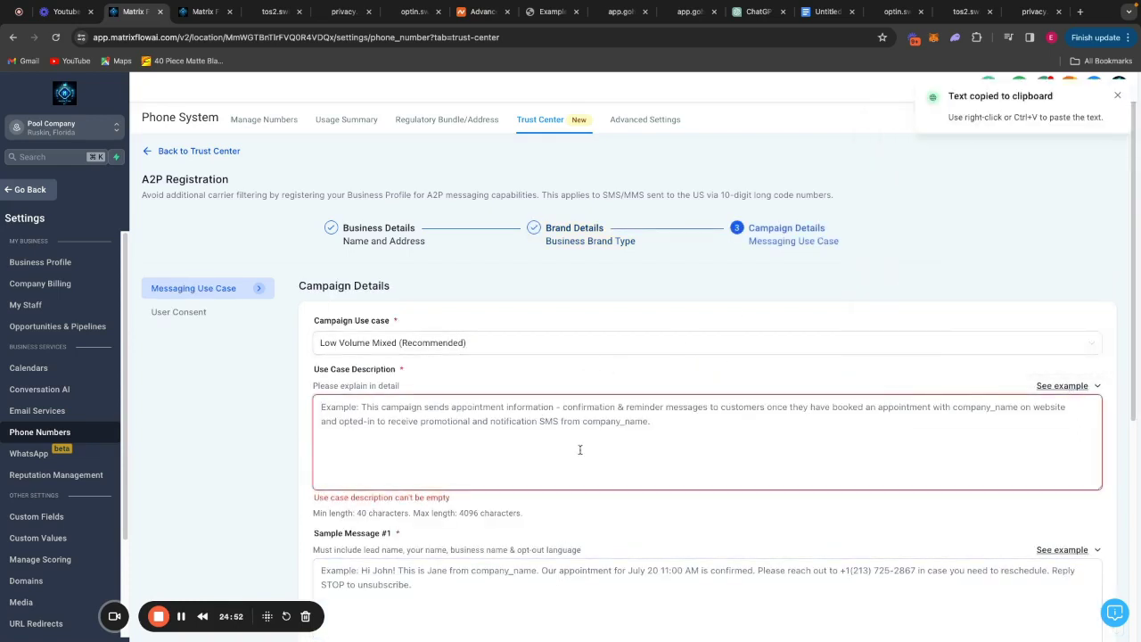
key(ctrl+v)
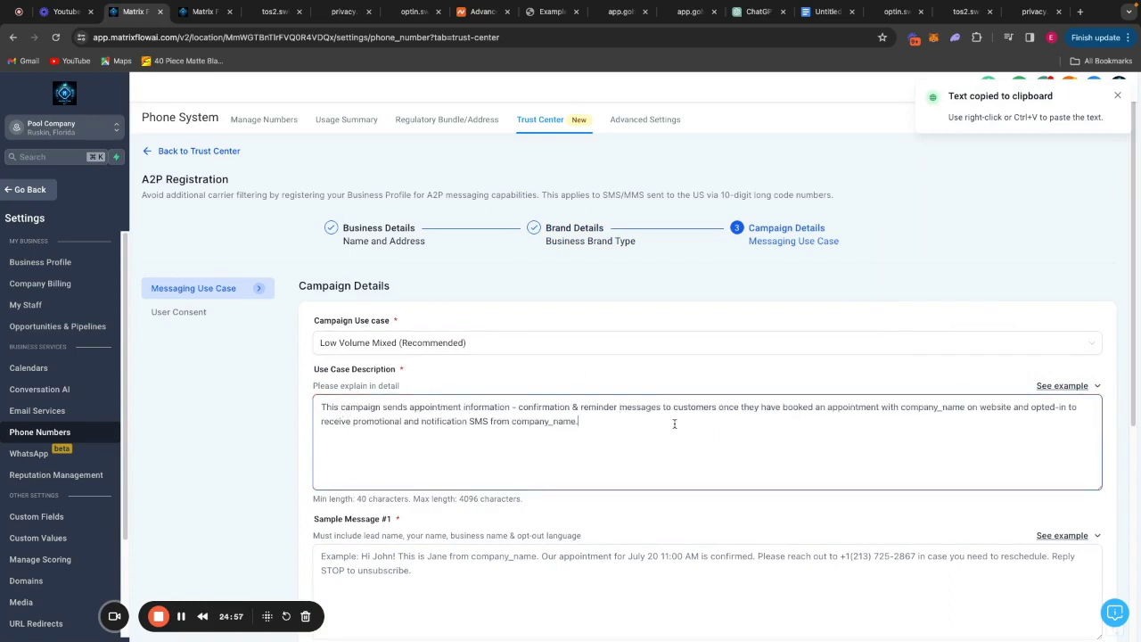
key(BackSpace)
key(BackSpace)
key(BackSpace)
key(BackSpace)
key(BackSpace)
key(BackSpace)
key(BackSpace)
key(BackSpace)
key(BackSpace)
key(BackSpace)
key(BackSpace)
key(BackSpace)
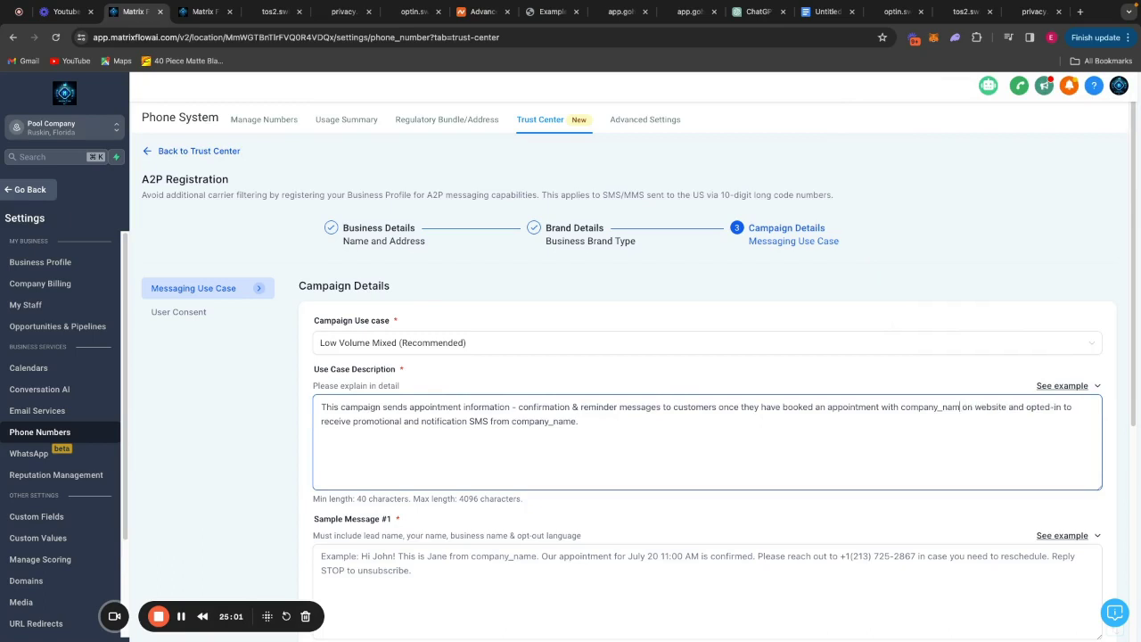
text(Matrix Flow AI)
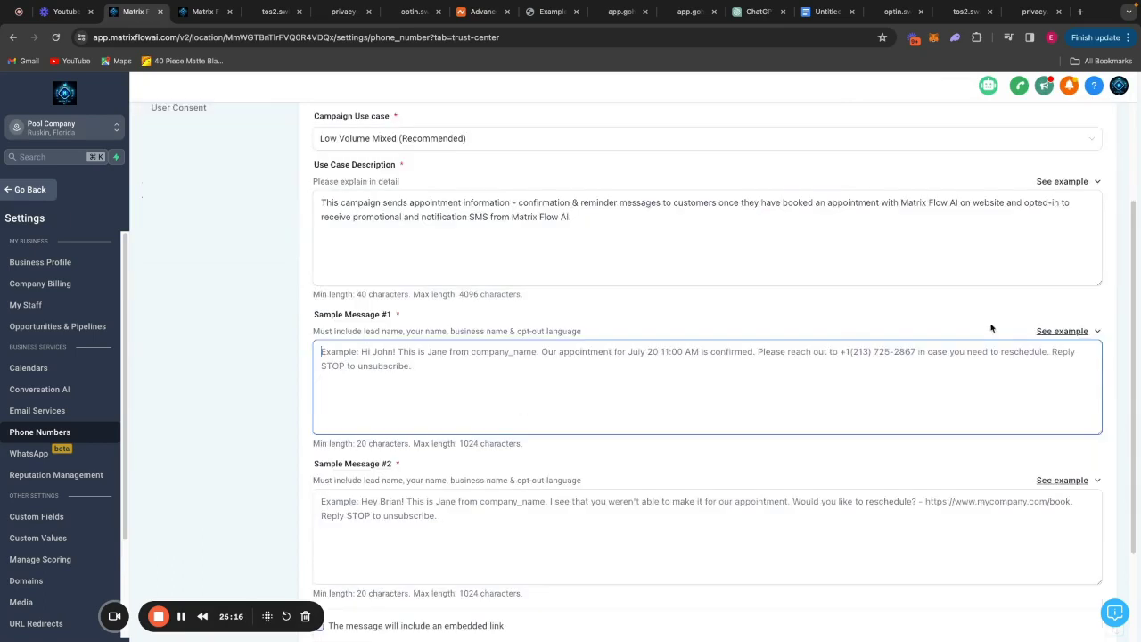
Fill Sample Message #1 from the example text, substituting real-looking lead and sender names.
click(1059, 333)
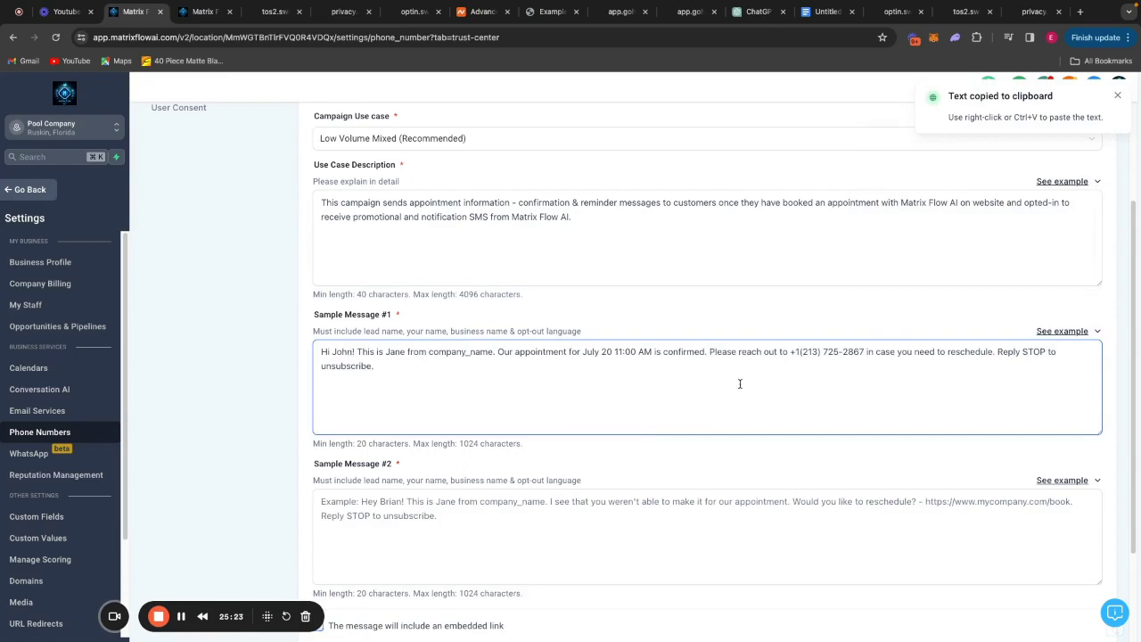
key(BackSpace)
key(BackSpace)
key(BackSpace)
key(BackSpace)
text(Charlie)
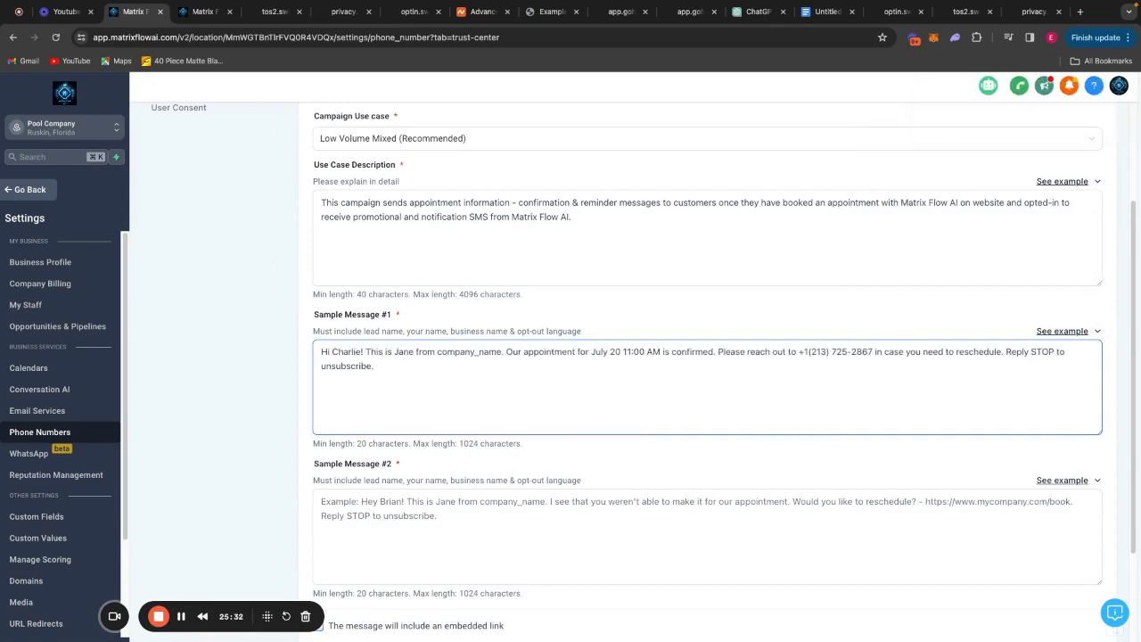
key(BackSpace)
key(BackSpace)
key(BackSpace)
key(BackSpace)
key(BackSpace)
text(Eric)
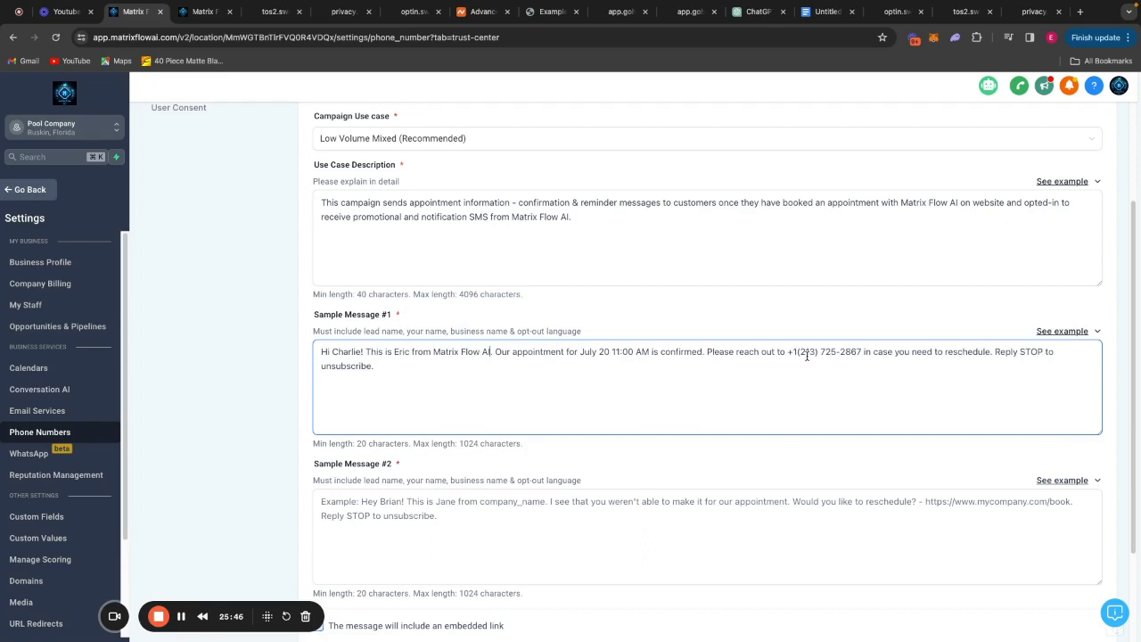
Fill Sample Message #2 with new names and Matrix Flow AI, deleting the placeholder booking link.
scroll(757, 343, down, 3)
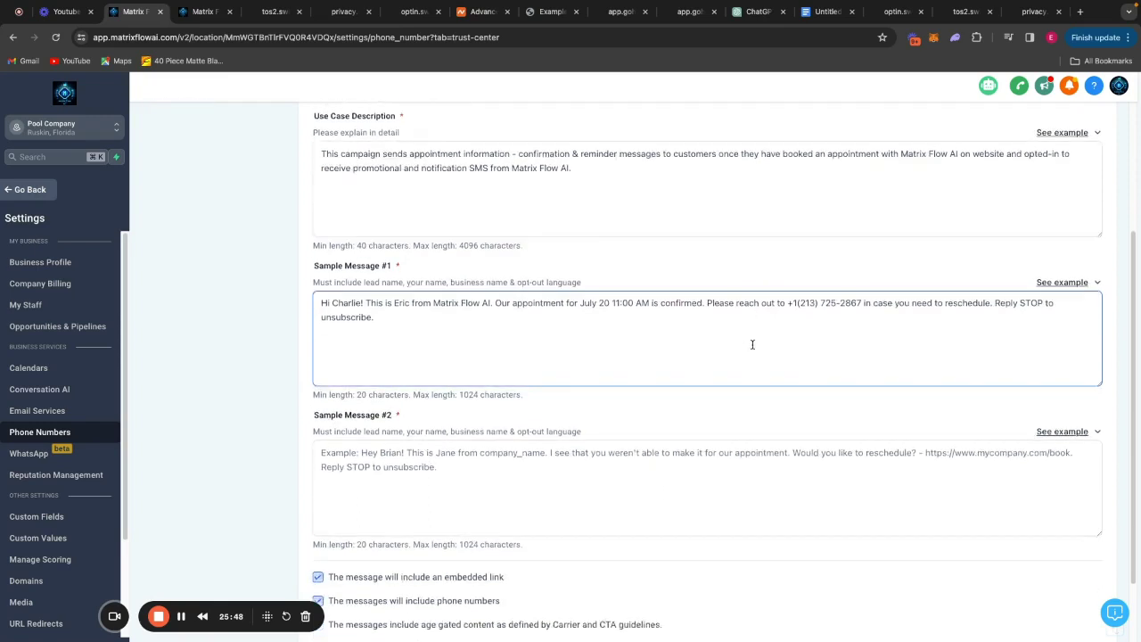
click(700, 392)
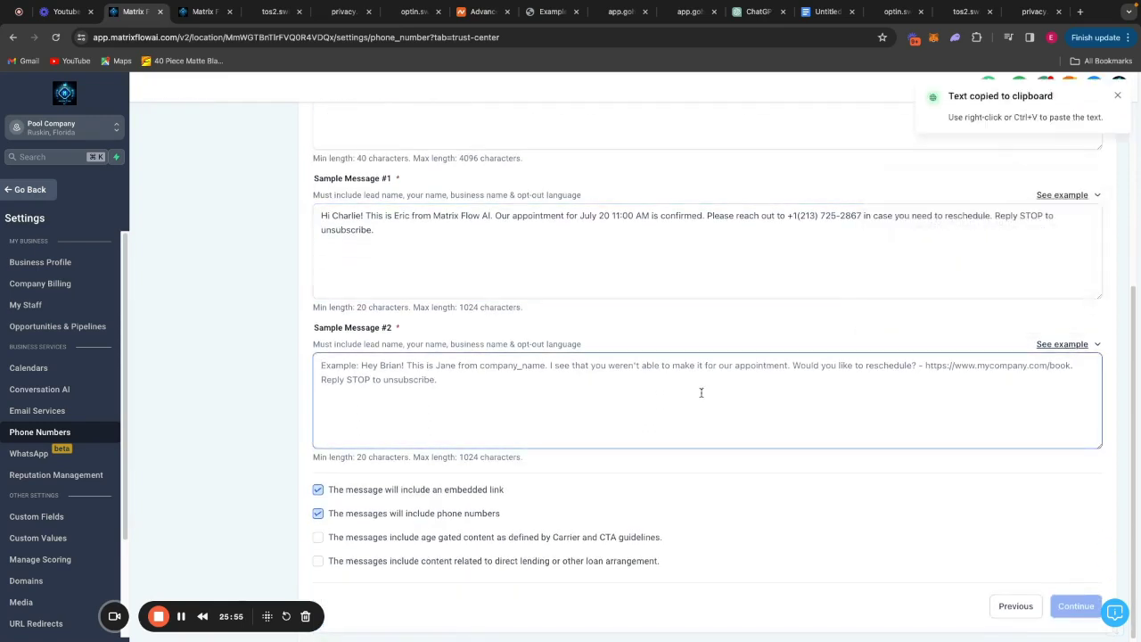
key(ctrl+v)
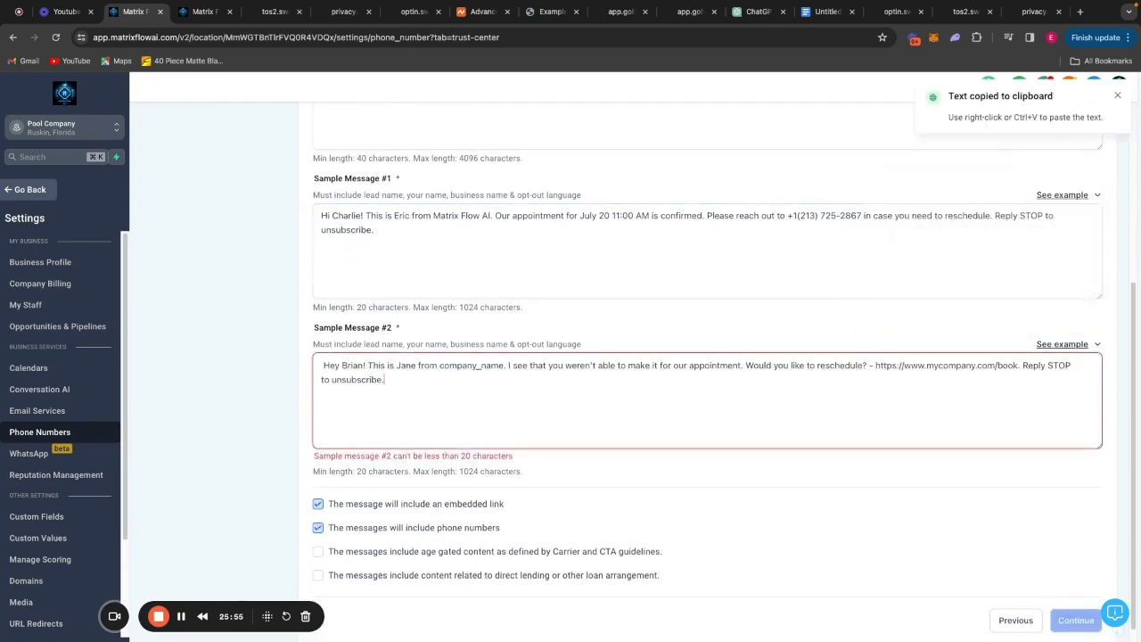
click(364, 367)
key(BackSpace)
key(BackSpace)
key(BackSpace)
key(BackSpace)
key(BackSpace)
text(Luke)
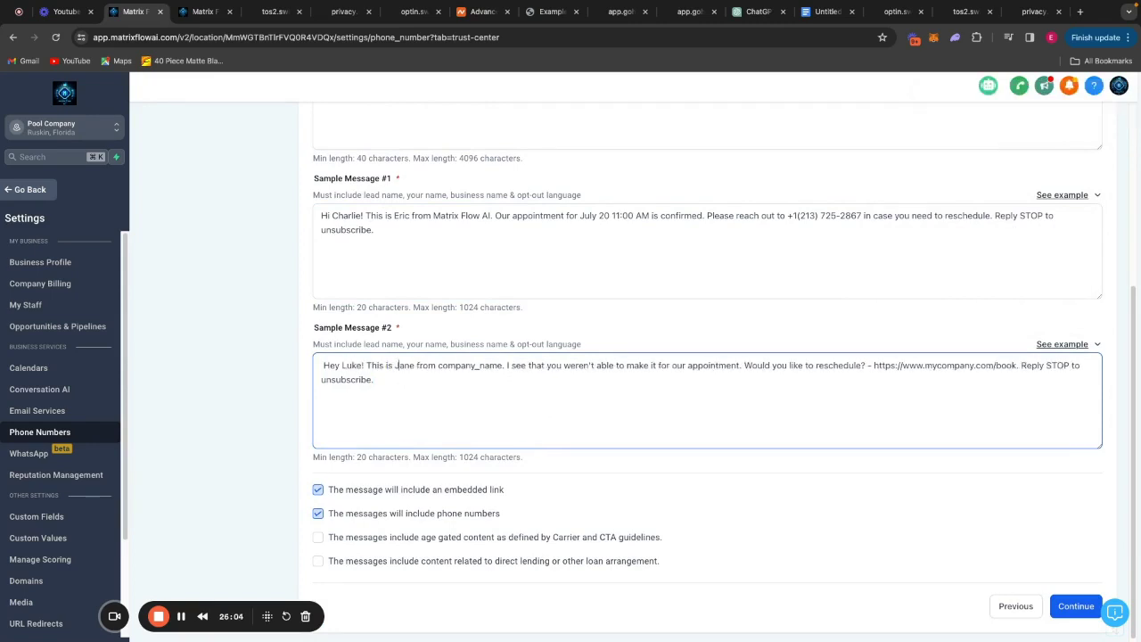
key(BackSpace)
key(BackSpace)
key(BackSpace)
key(BackSpace)
text(Eric)
key(Right)
key(Right)
key(Right)
key(Right)
key(Right)
key(Right)
key(Right)
key(Right)
key(BackSpace)
key(BackSpace)
key(BackSpace)
key(BackSpace)
key(BackSpace)
key(BackSpace)
key(BackSpace)
key(BackSpace)
key(BackSpace)
key(BackSpace)
key(BackSpace)
key(BackSpace)
text(Matrix Flow AI)
click(1005, 365)
key(shift+Left)
key(shift+Left)
key(shift+Left)
key(shift+Left)
key(shift+Left)
key(shift+Left)
key(shift+Left)
key(shift+Left)
key(shift+Left)
key(shift+Left)
key(shift+Left)
key(shift+Left)
key(shift+Left)
key(shift+Left)
key(shift+Left)
key(shift+Left)
key(shift+Left)
key(shift+Left)
key(shift+Left)
key(shift+Left)
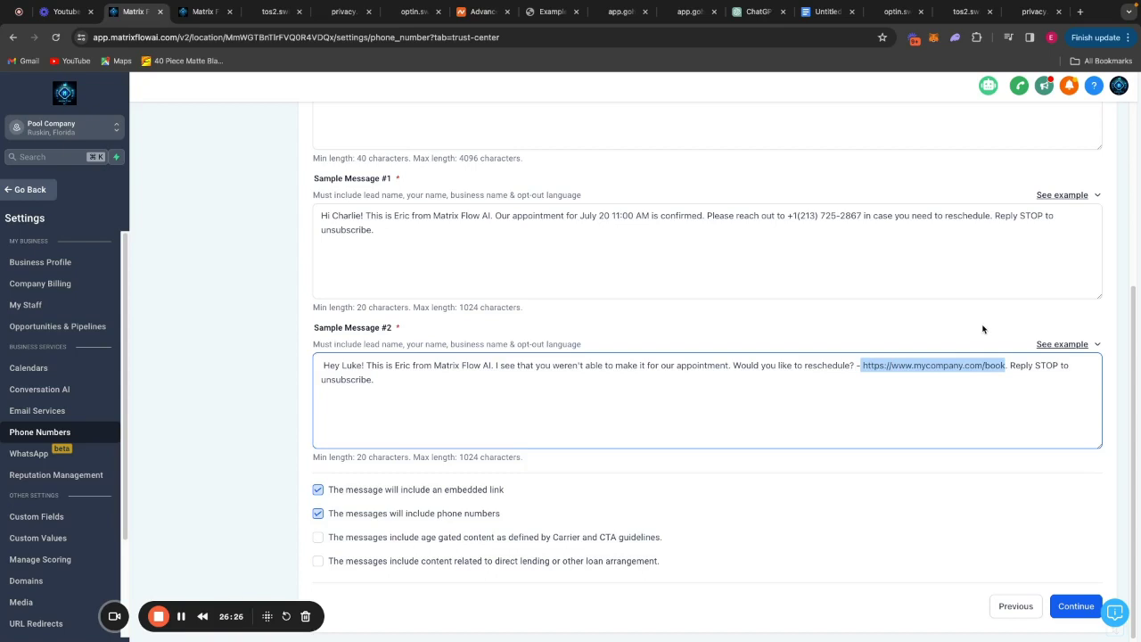
key(BackSpace)
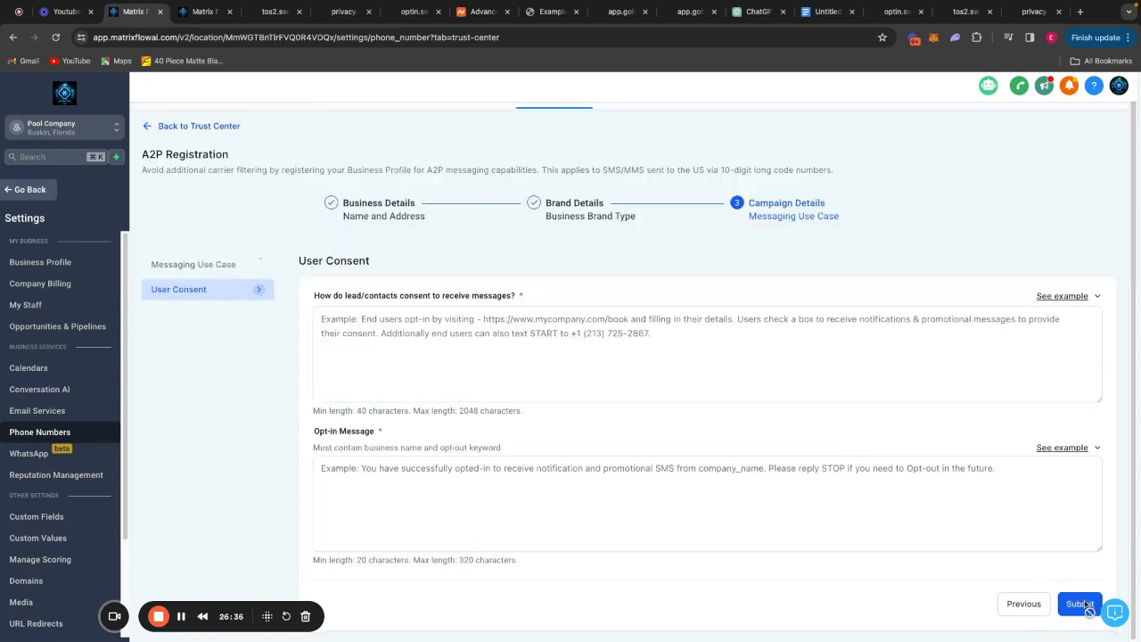
Paste the example consent text, replacing its placeholder link with the optin.swimmingpoolbuilders.site form address.
click(700, 359)
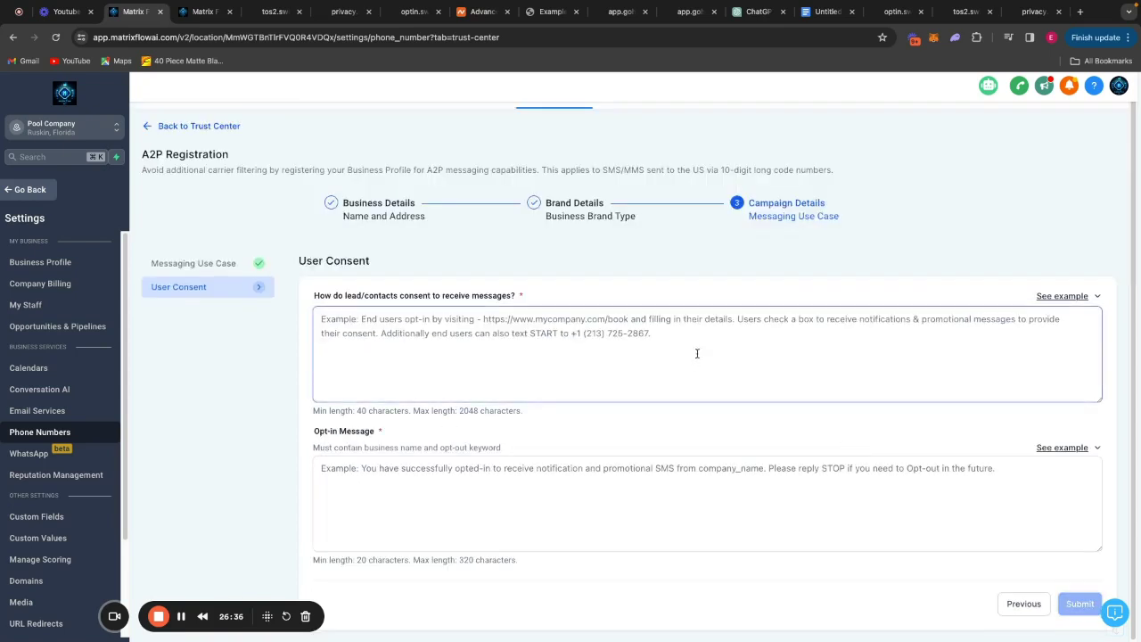
key(ctrl+v)
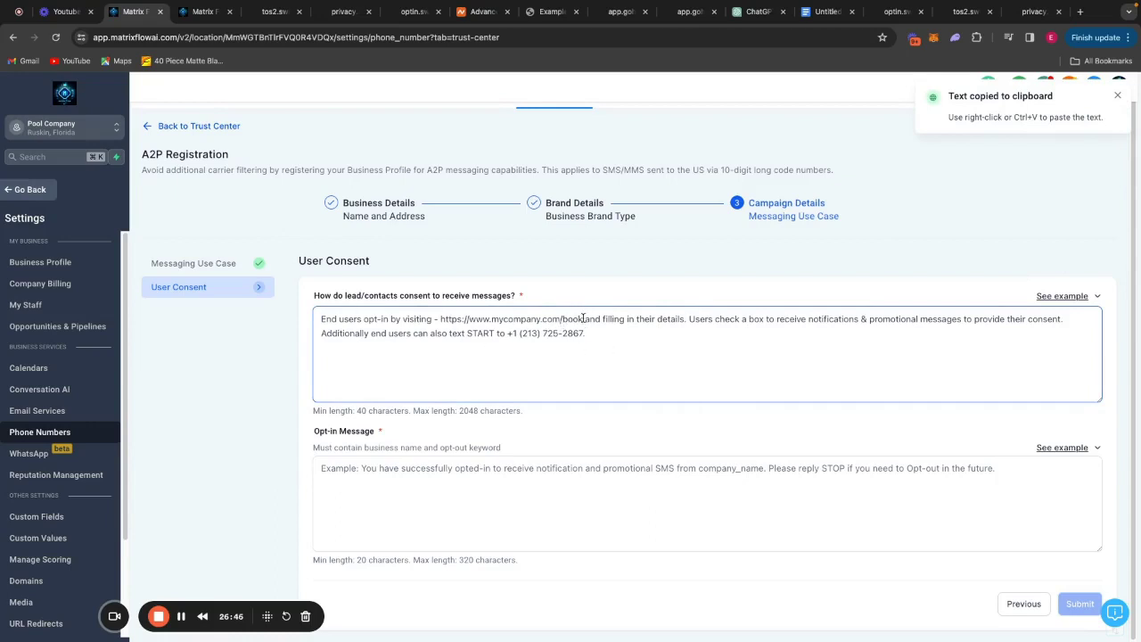
drag(583, 318, 441, 323)
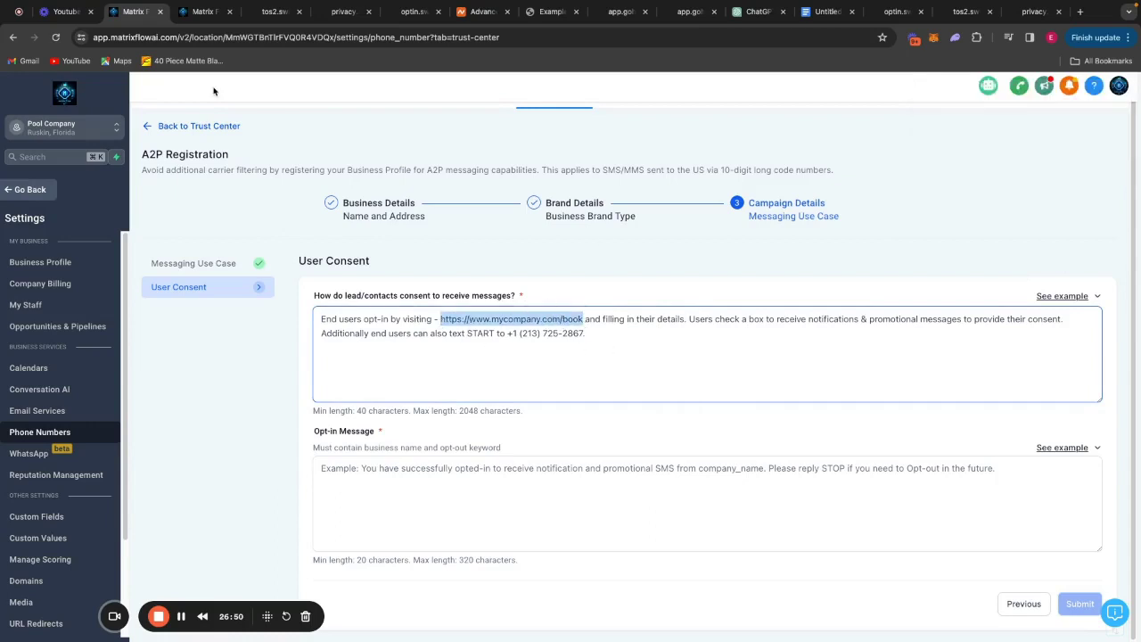
key(ctrl+Tab)
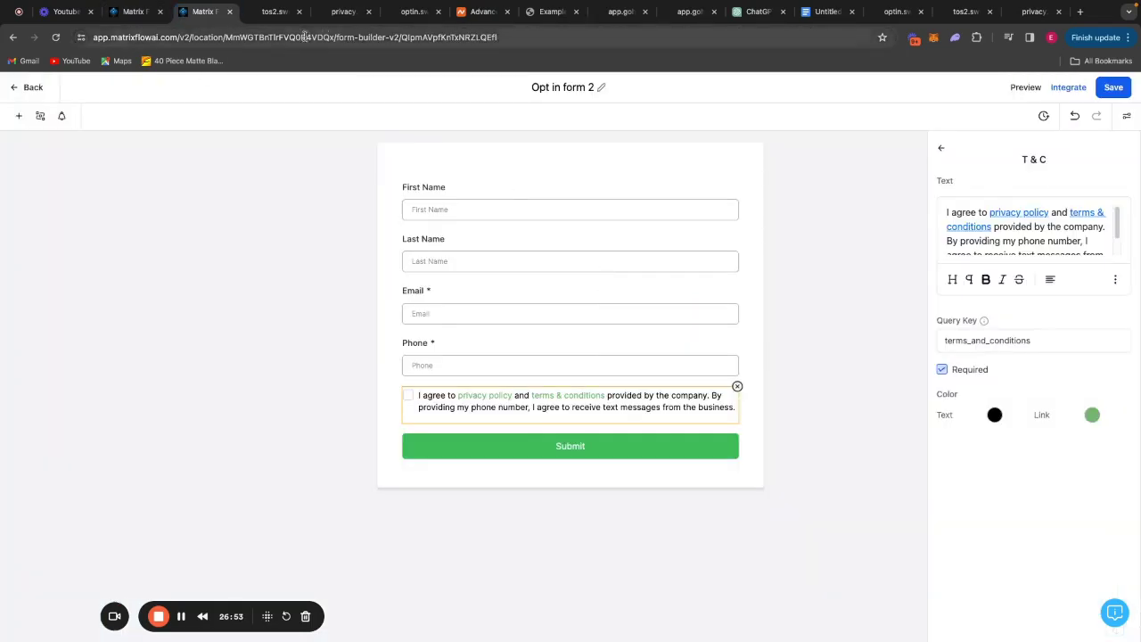
click(281, 38)
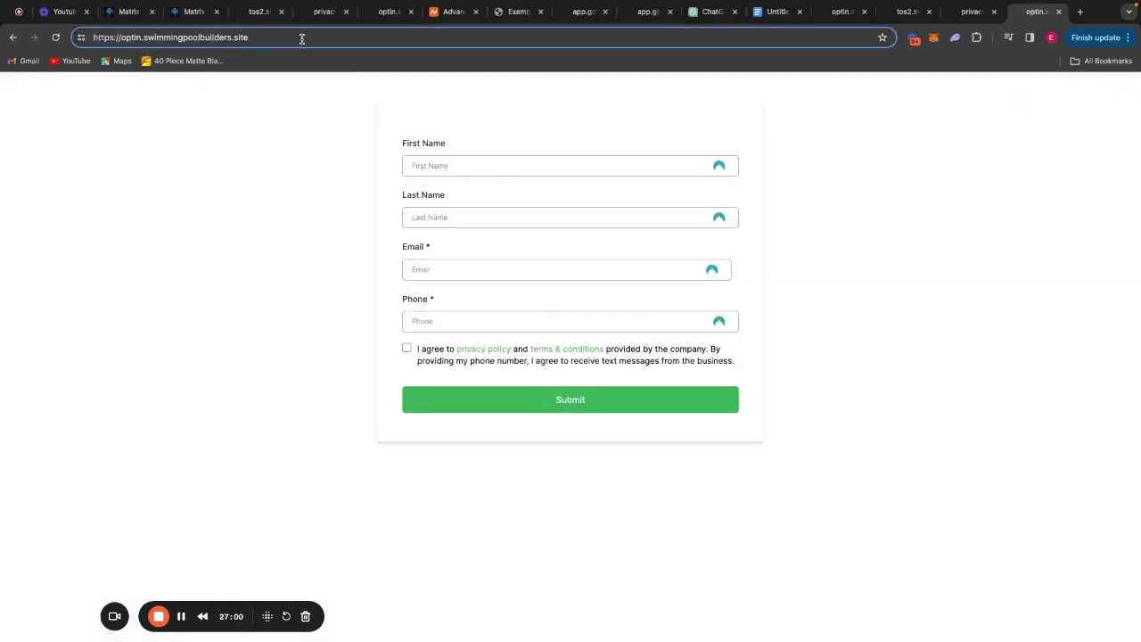
key(ctrl+a)
key(ctrl+c)
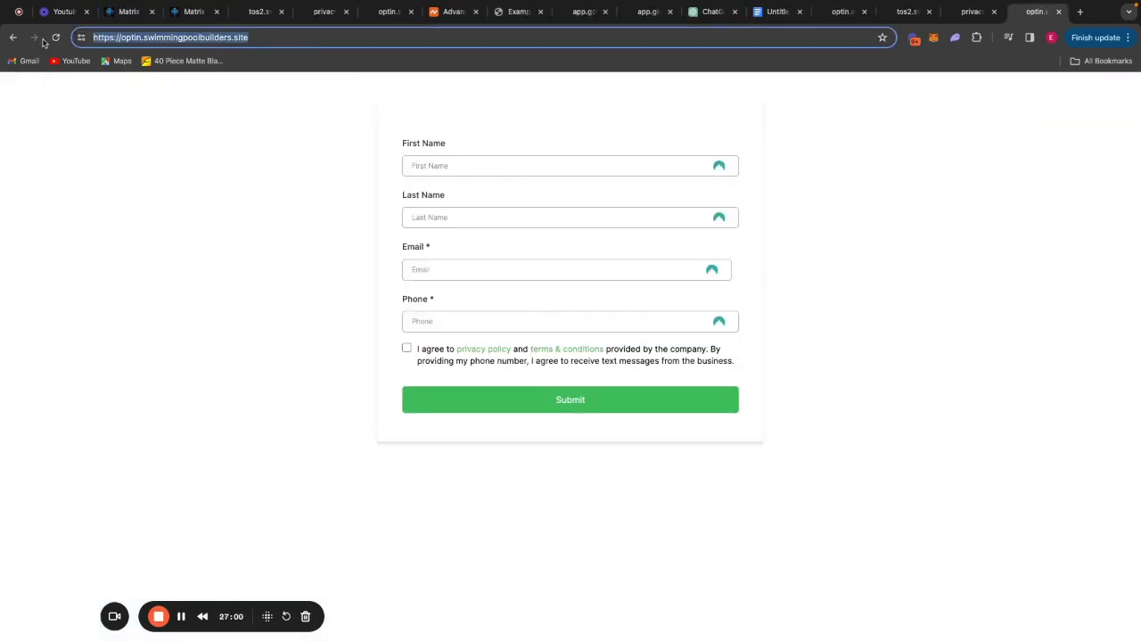
click(129, 12)
key(ctrl+v)
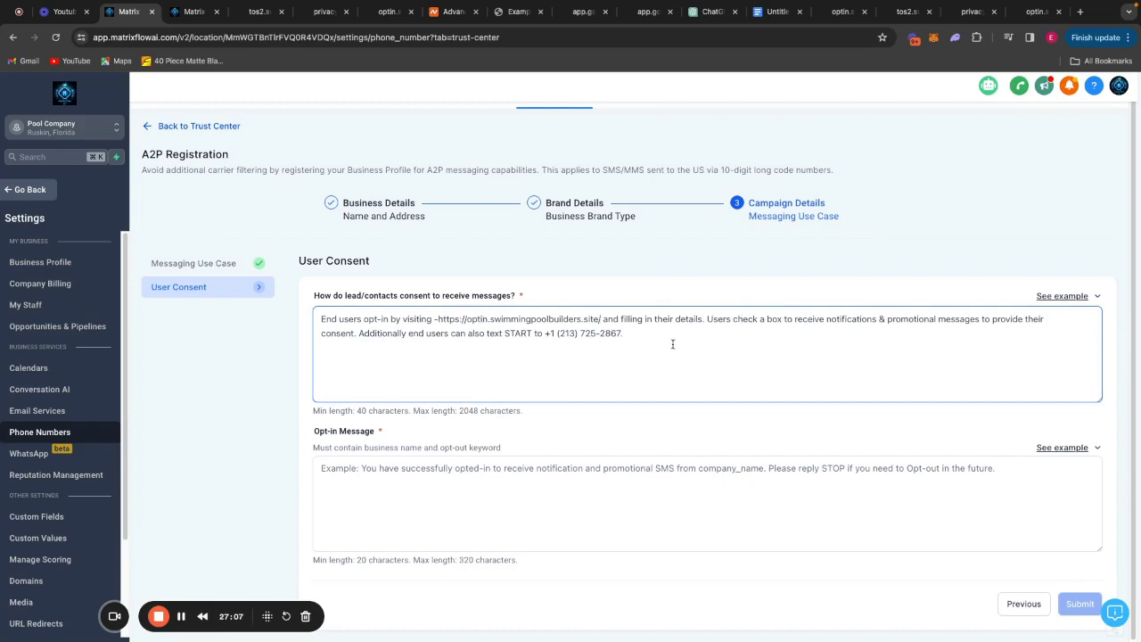
click(435, 318)
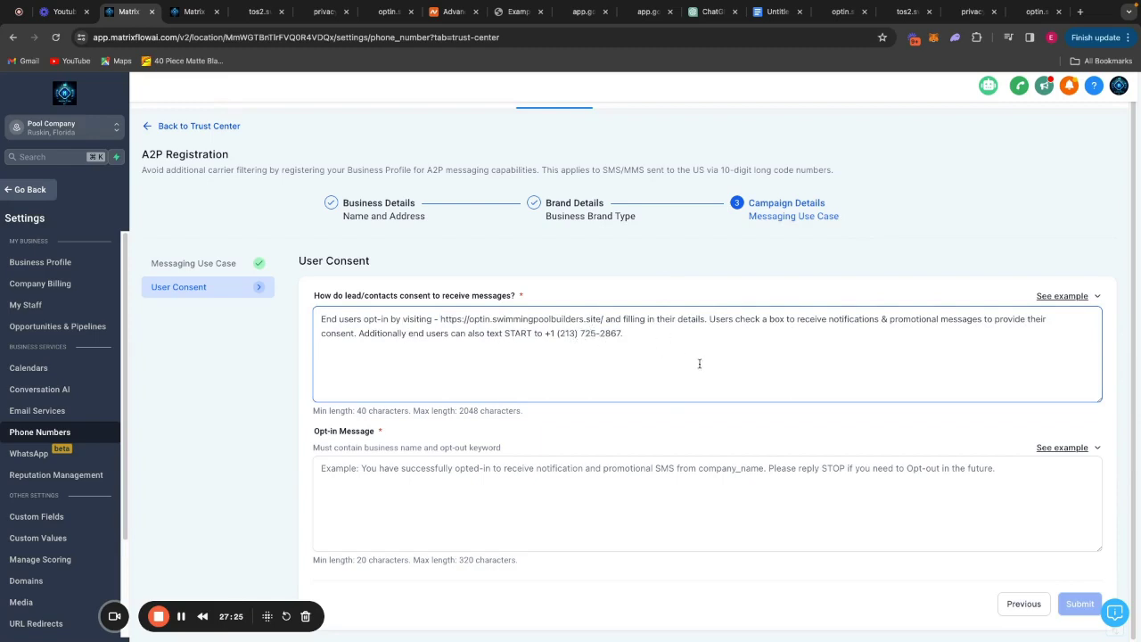
click(1059, 448)
Add the example opt-in message naming Matrix Flow AI and submit the campaign registration.
click(1087, 380)
click(594, 511)
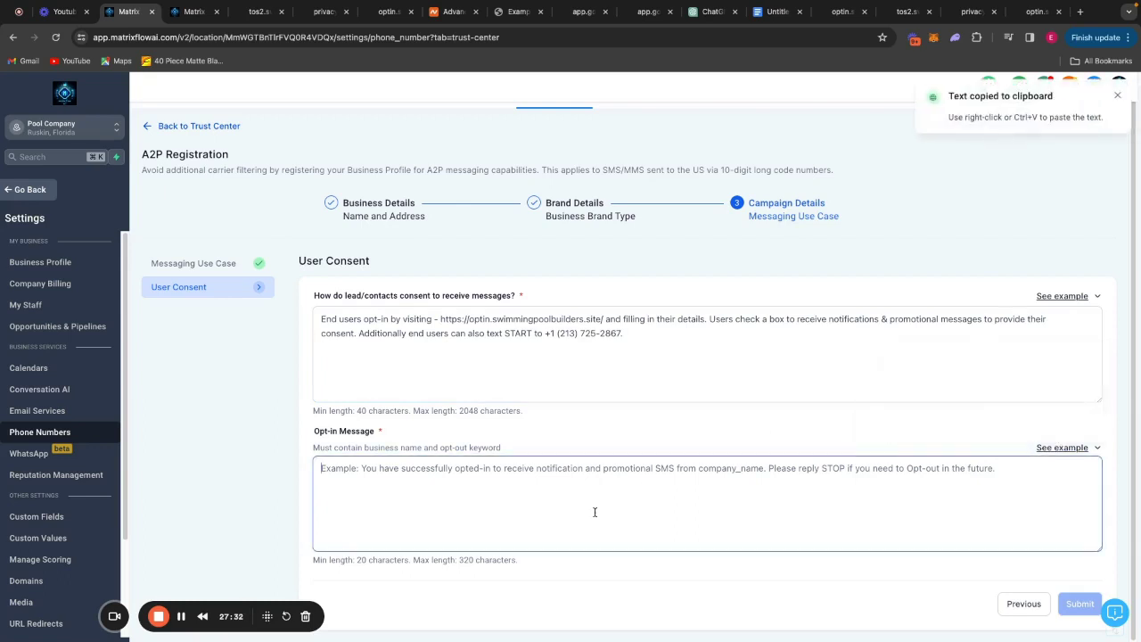
key(ctrl+v)
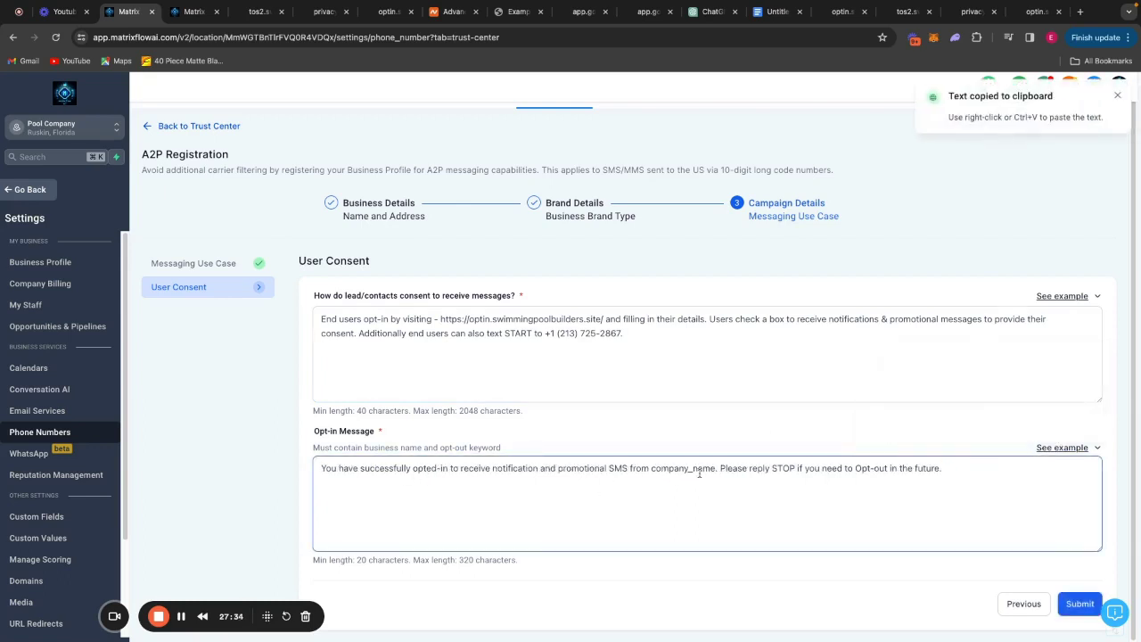
click(717, 468)
key(BackSpace)
key(BackSpace)
key(BackSpace)
key(BackSpace)
key(BackSpace)
key(BackSpace)
key(BackSpace)
key(BackSpace)
key(BackSpace)
key(BackSpace)
key(BackSpace)
key(BackSpace)
text(Matrix Flow AI)
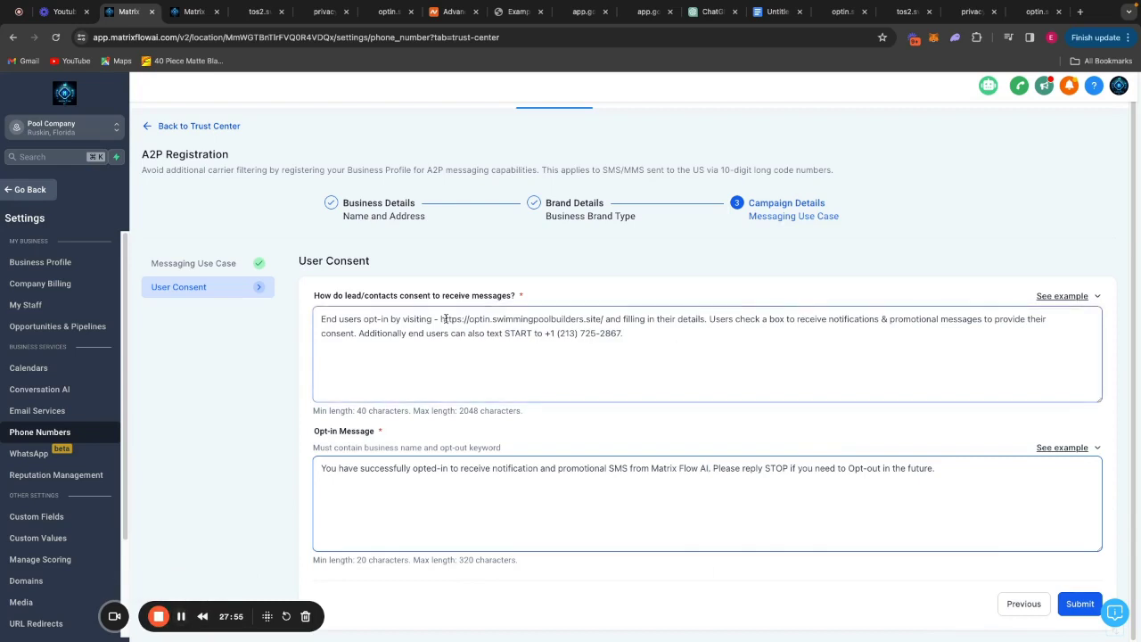
drag(439, 319, 606, 321)
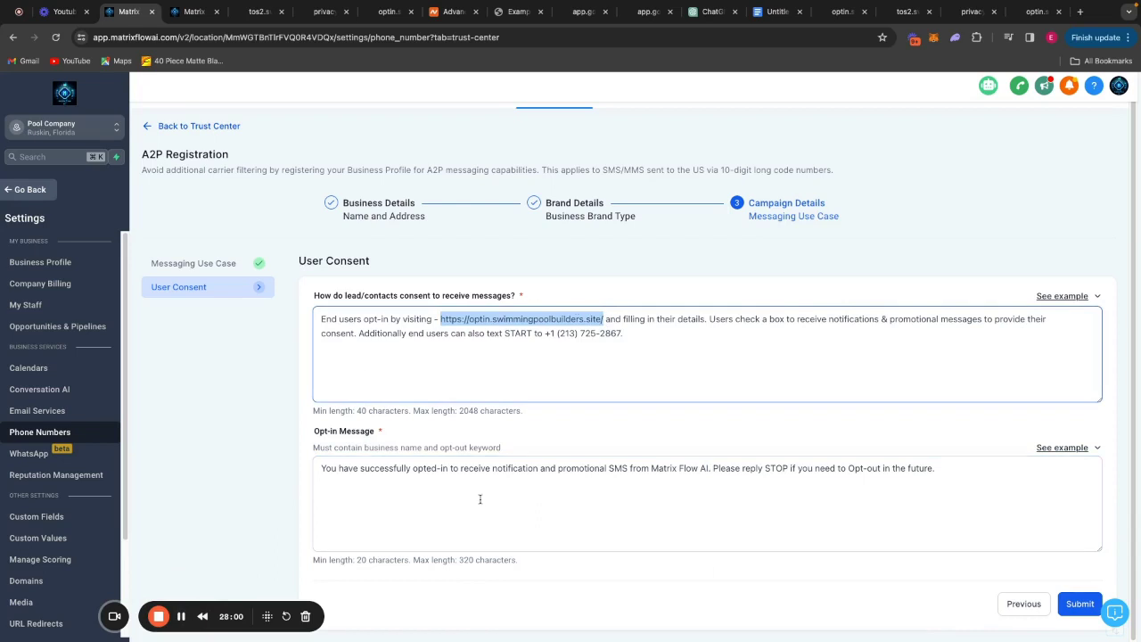
click(180, 617)
click(206, 127)
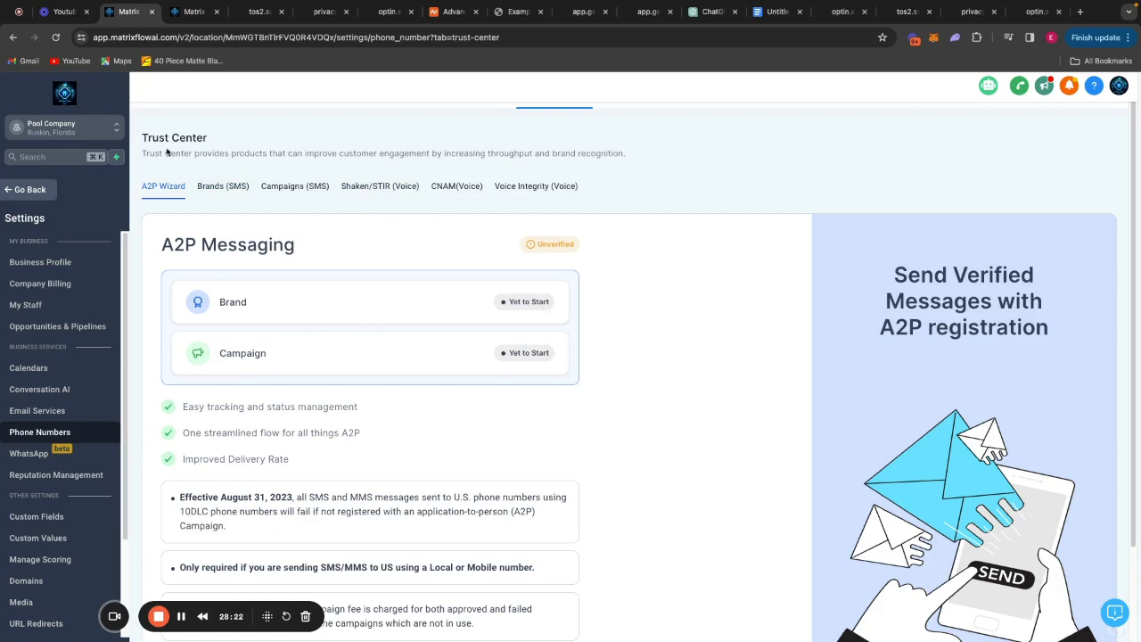
scroll(519, 303, down, 2)
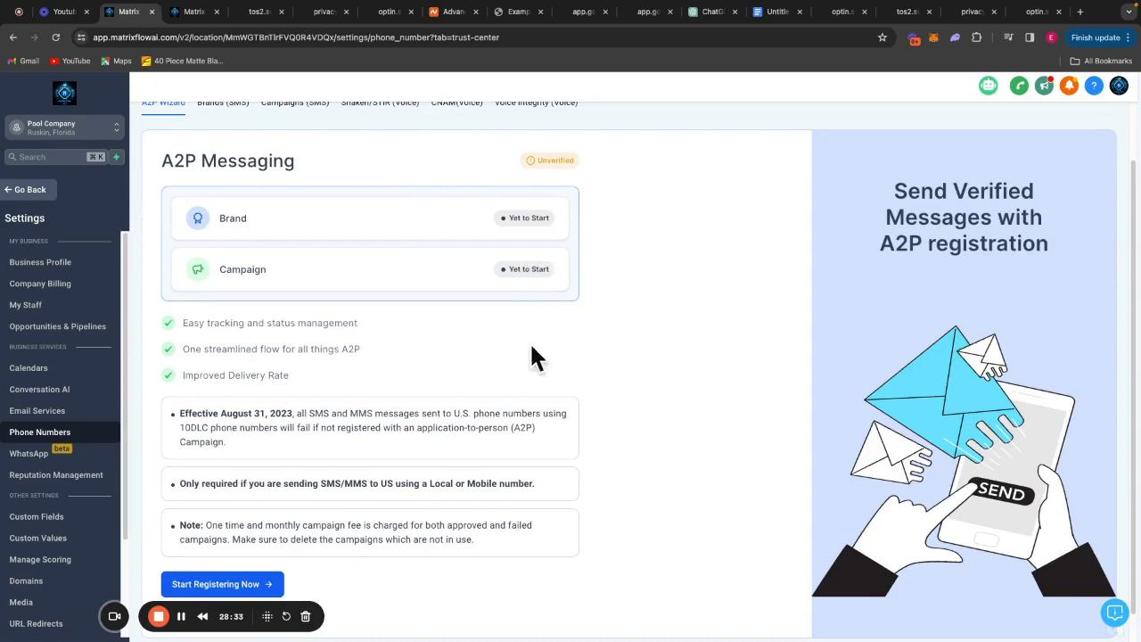
scroll(635, 368, down, 1)
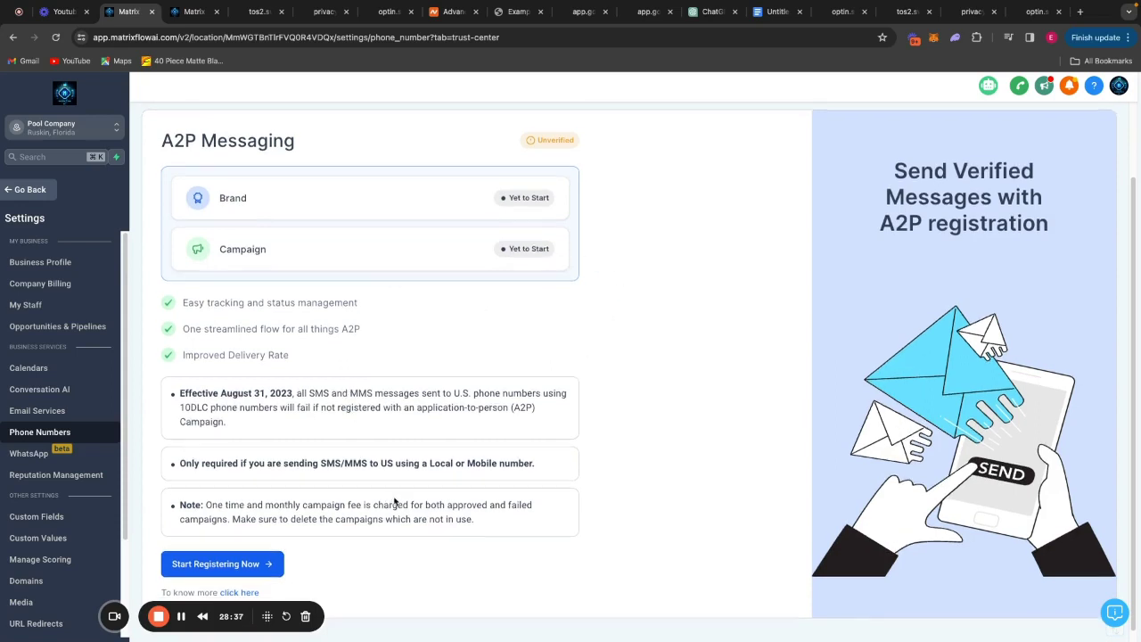
scroll(392, 504, down, 1)
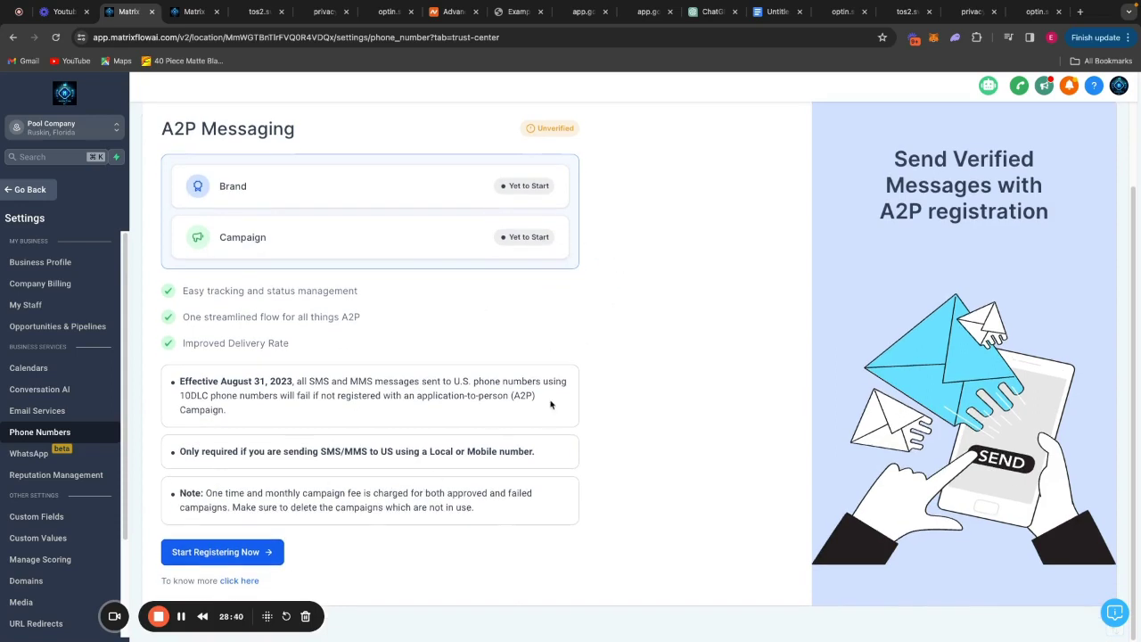